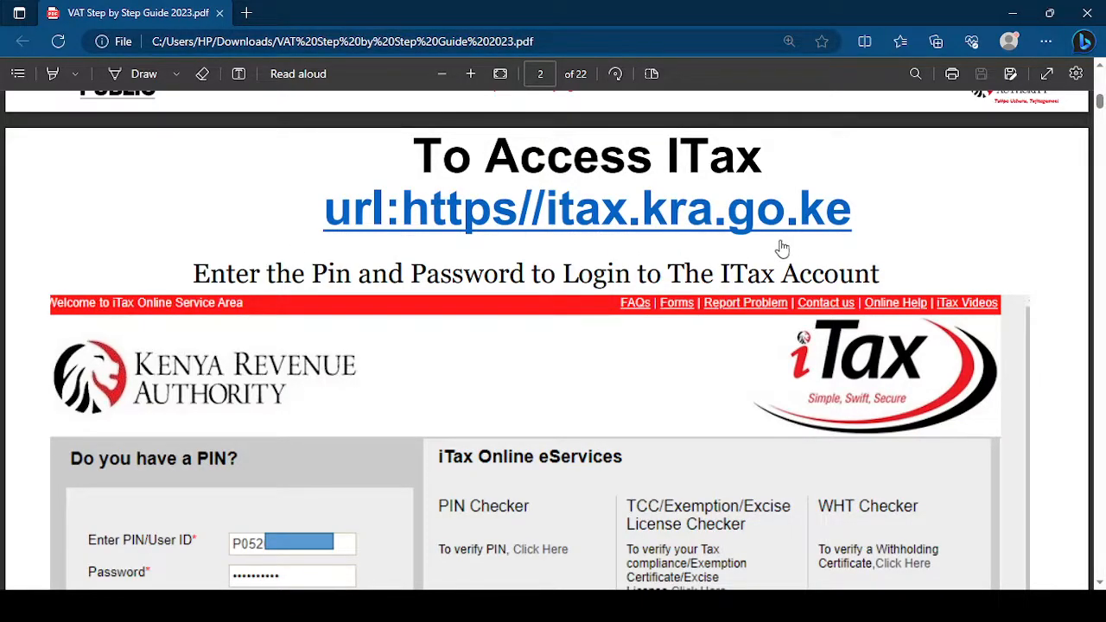
Step: Read the VAT guide's pages on logging in to iTax, choosing File Return and selecting the tax obligation
scroll(414, 420, "down", 4)
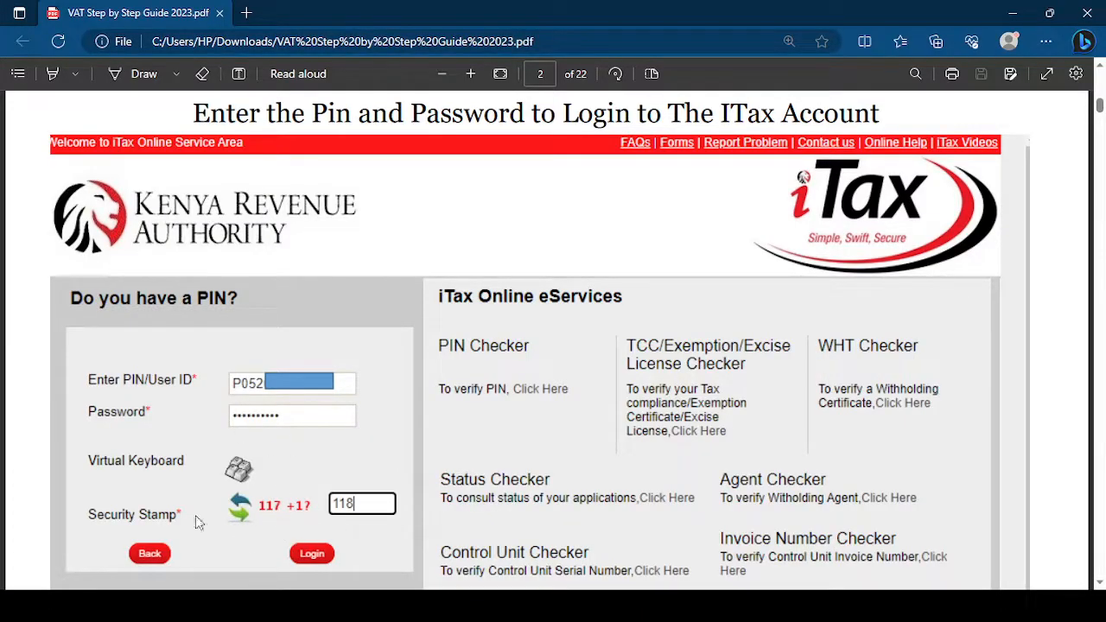
scroll(324, 546, "down", 1)
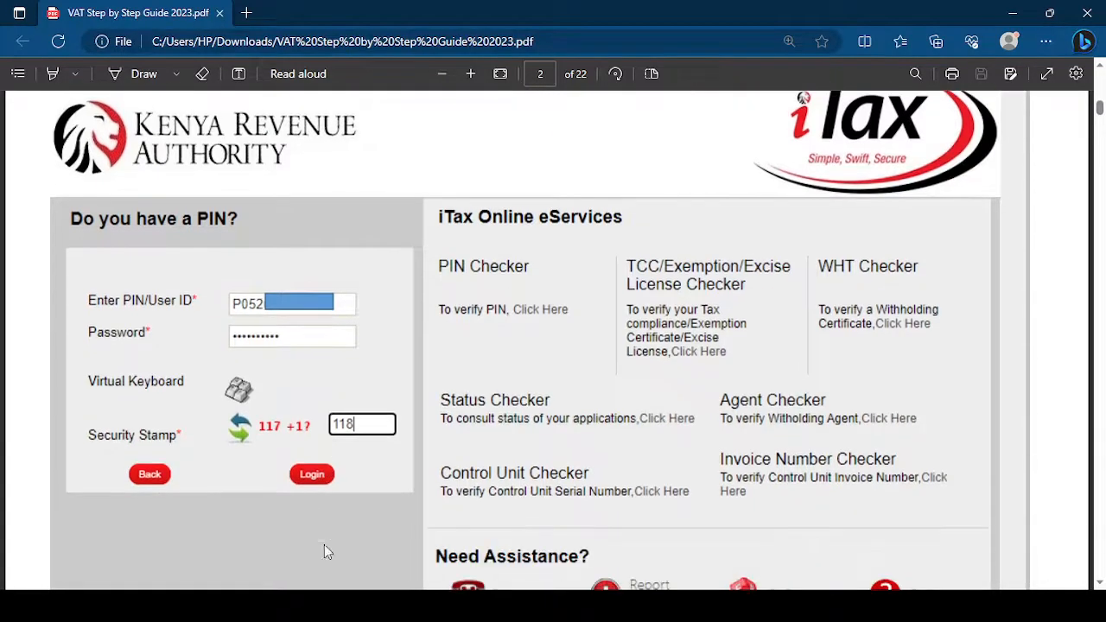
scroll(420, 432, "up", 1)
scroll(420, 432, "down", 6)
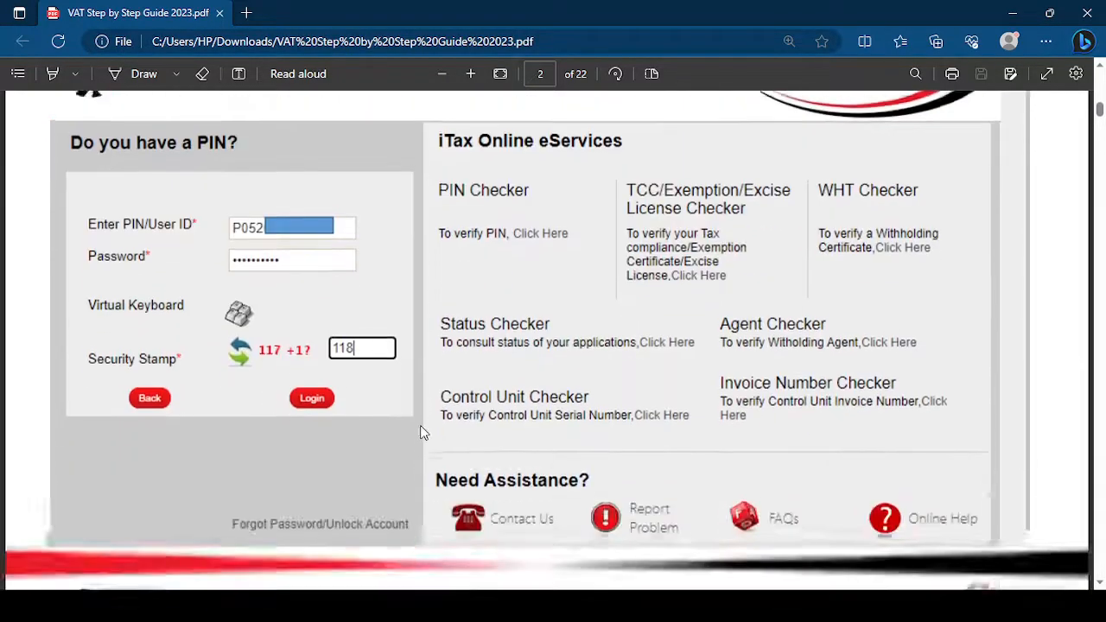
scroll(420, 435, "up", 2)
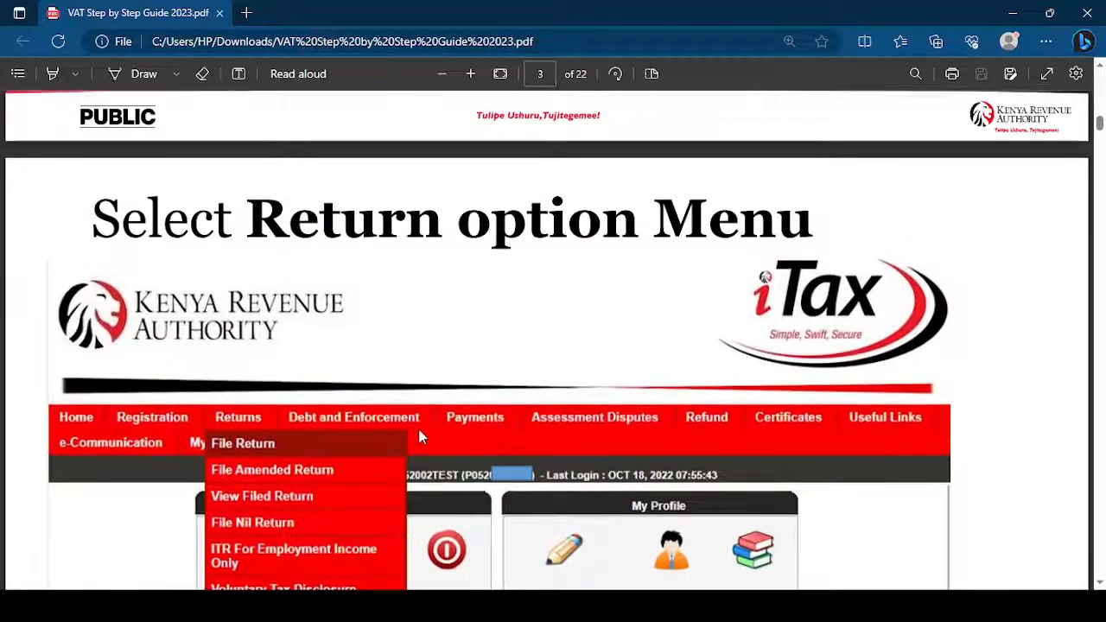
scroll(420, 437, "down", 1)
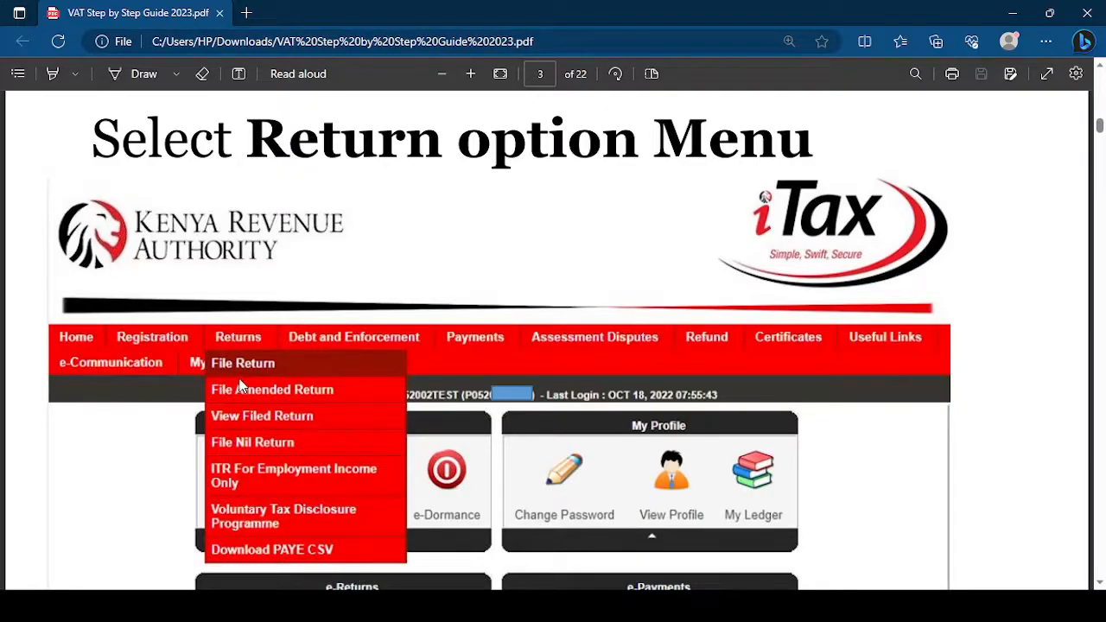
scroll(253, 367, "down", 8)
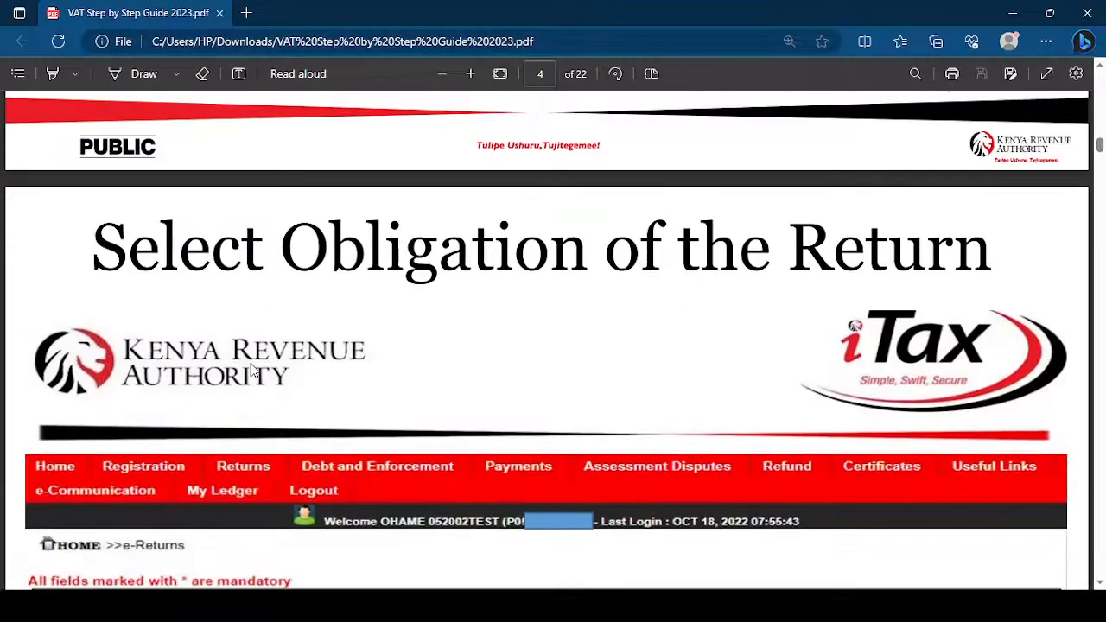
scroll(253, 369, "down", 3)
scroll(250, 369, "down", 2)
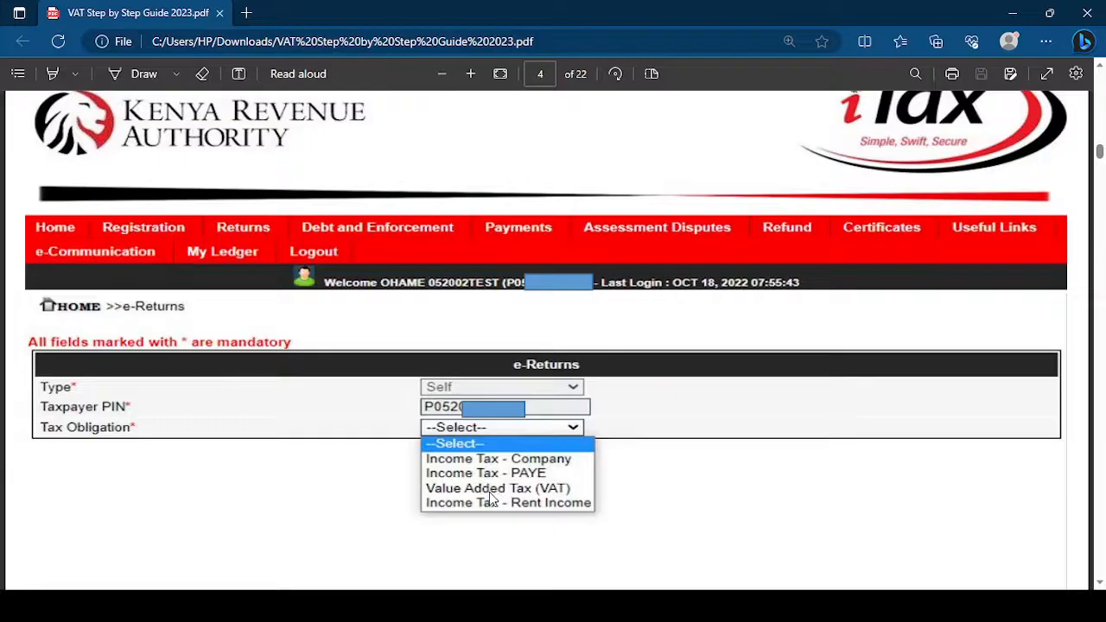
Step: Read the guide's page 5 on filing a nil VAT return, including the Nil e-Return Form fields
scroll(567, 495, "down", 10)
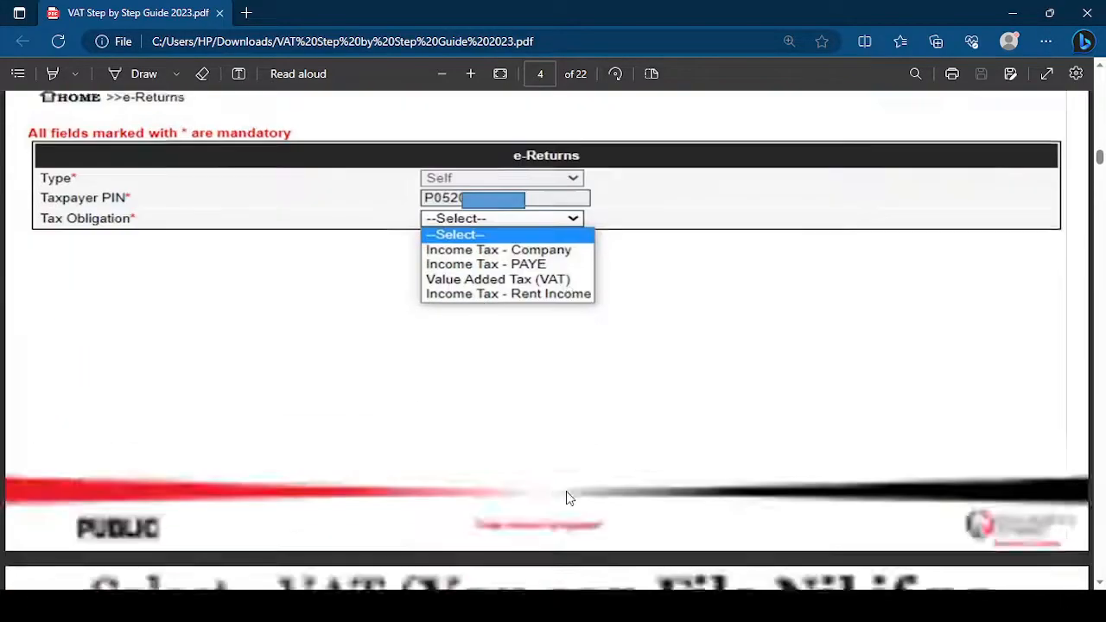
scroll(562, 498, "down", 2)
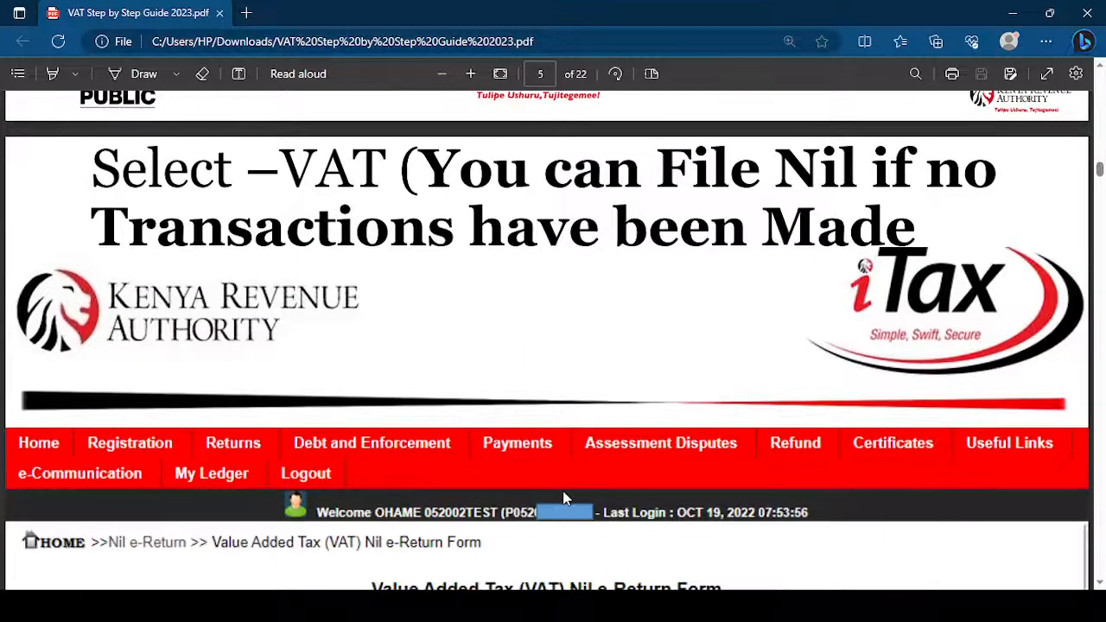
scroll(543, 434, "down", 2)
scroll(542, 436, "up", 2)
scroll(445, 406, "down", 1)
scroll(445, 406, "down", 2)
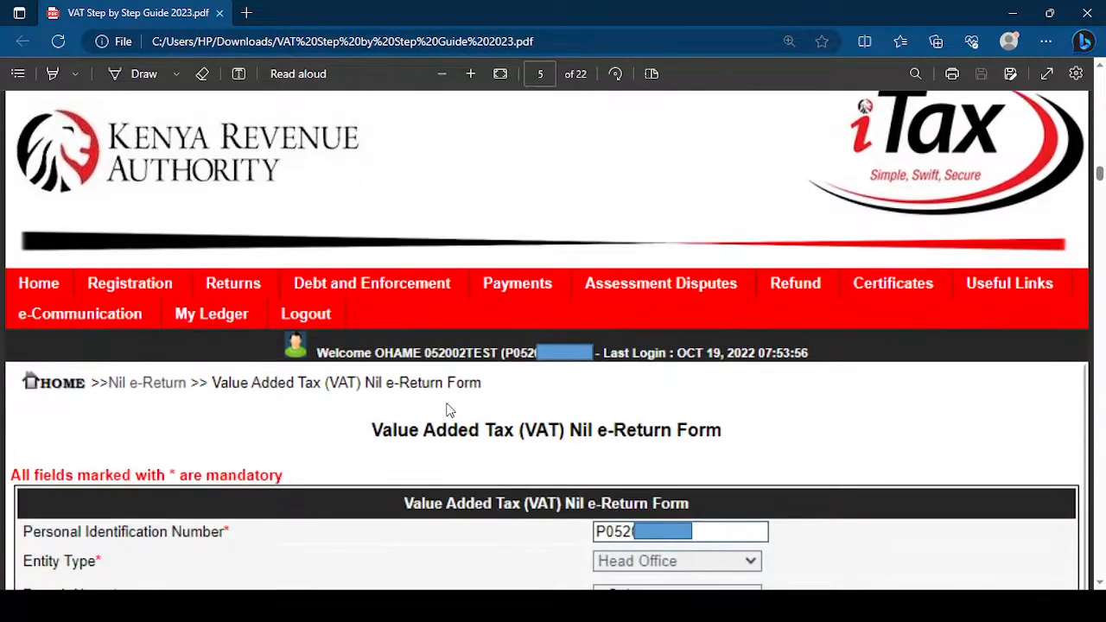
scroll(447, 404, "down", 3)
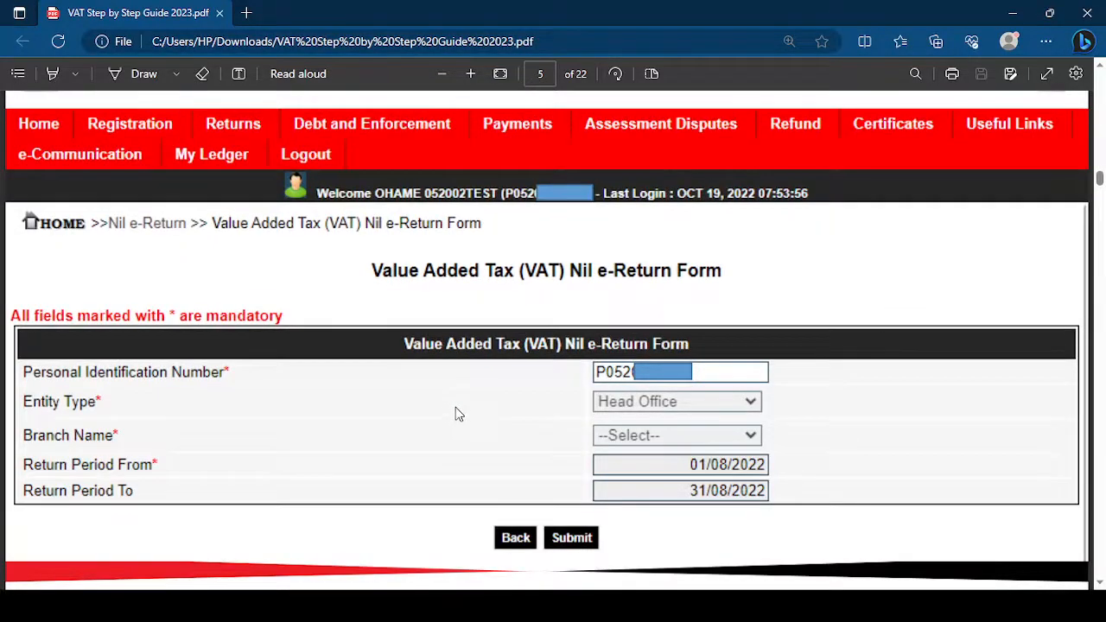
Step: Review the guide's page 6 on the download options for the Excel or ODS VAT return form
scroll(459, 408, "down", 10)
scroll(458, 408, "down", 2)
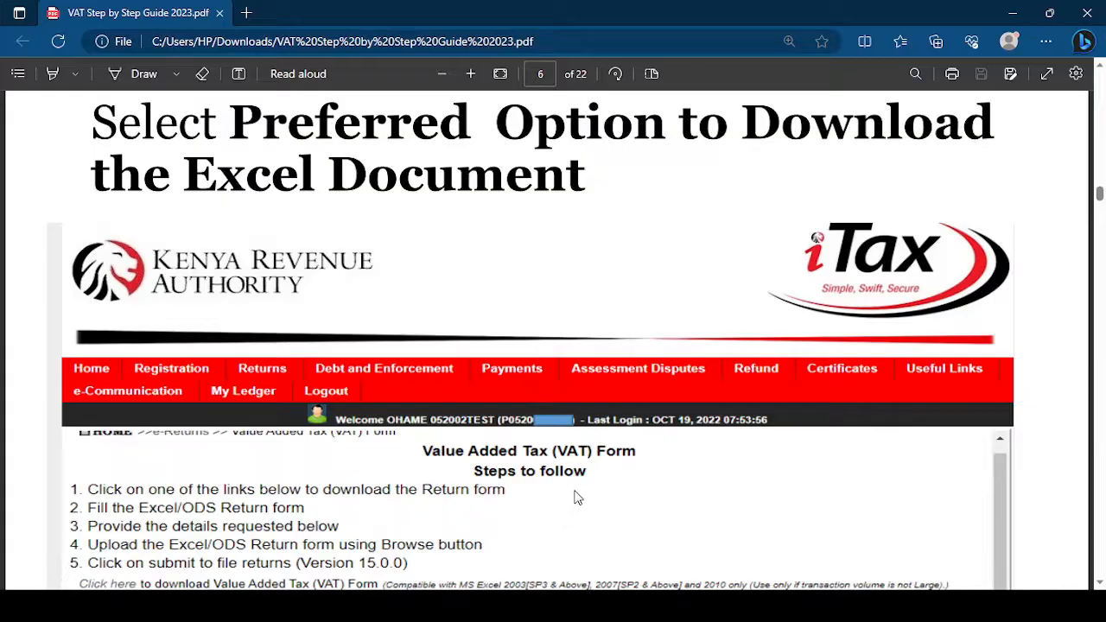
scroll(578, 500, "down", 4)
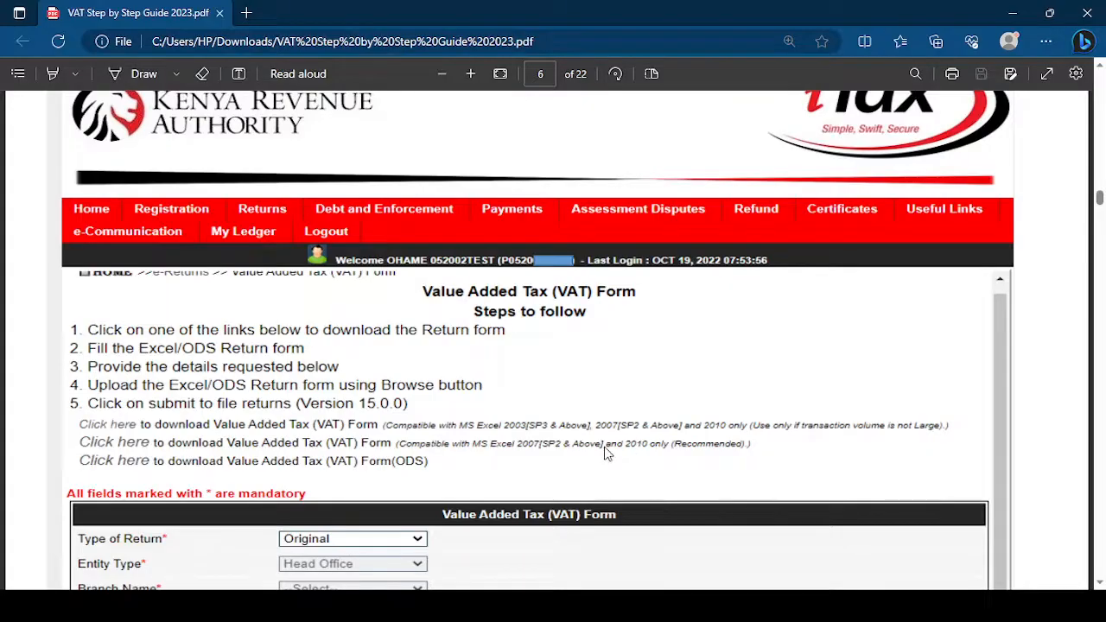
scroll(608, 454, "down", 1)
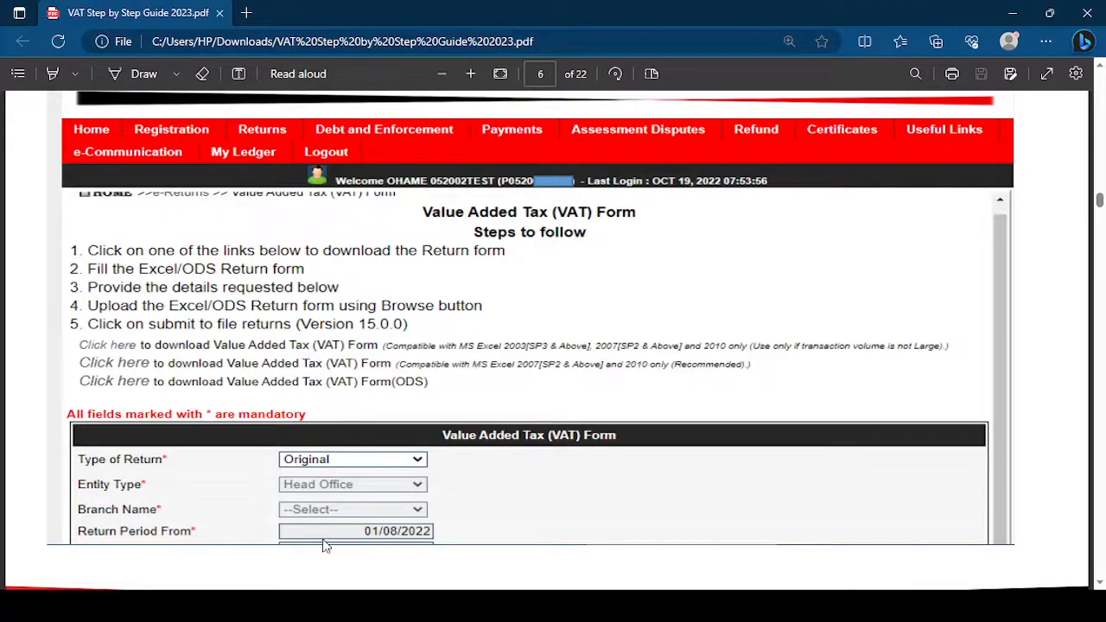
scroll(437, 538, "down", 3)
scroll(436, 537, "up", 1)
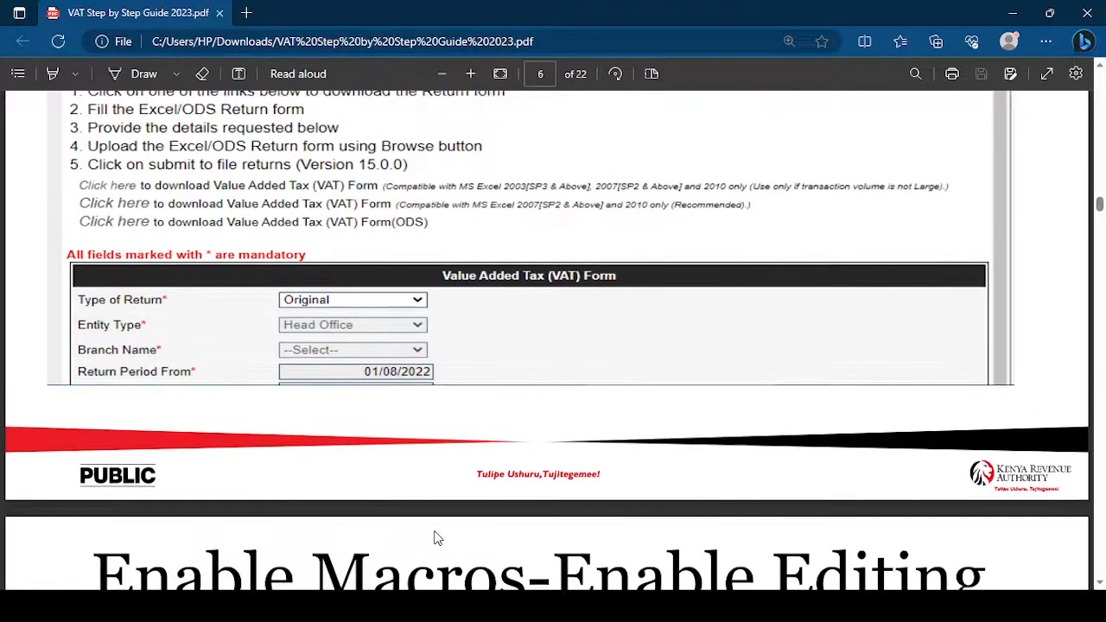
Step: Read the guide's pages on enabling macros, extracting the VAT return workbook and filling in Sheet A basic information
scroll(436, 538, "down", 2)
scroll(437, 537, "down", 2)
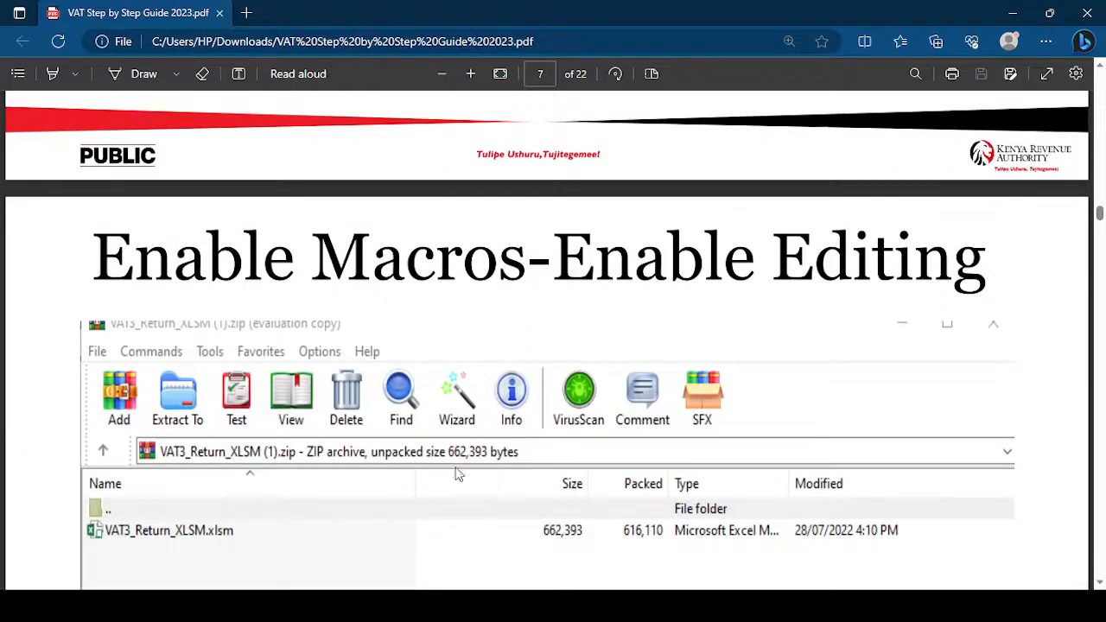
scroll(467, 486, "down", 2)
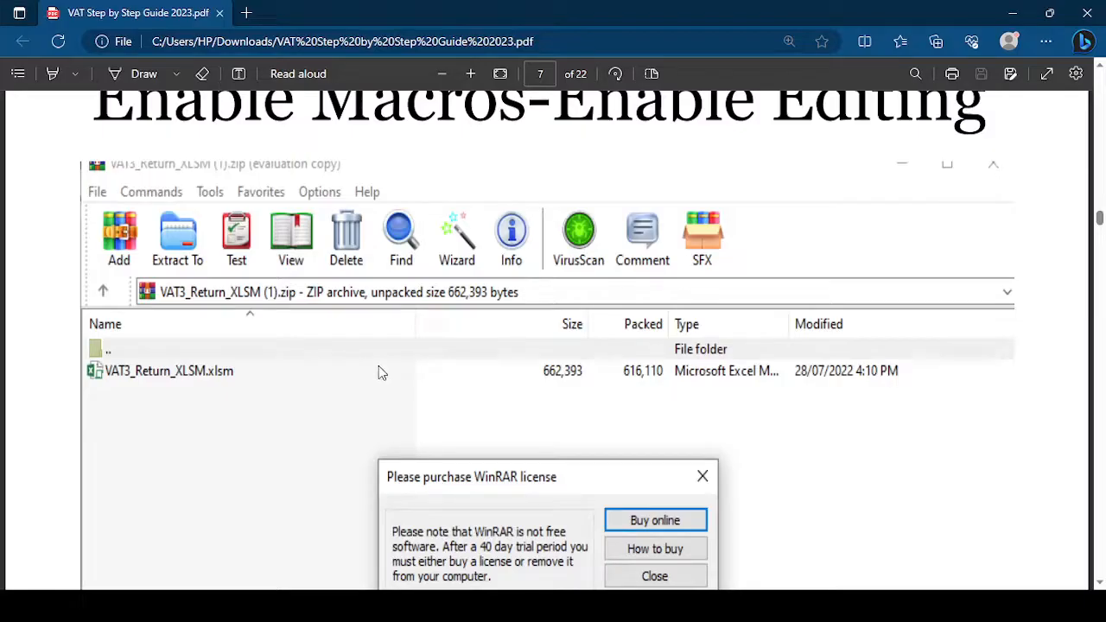
scroll(380, 371, "down", 2)
scroll(384, 380, "down", 6)
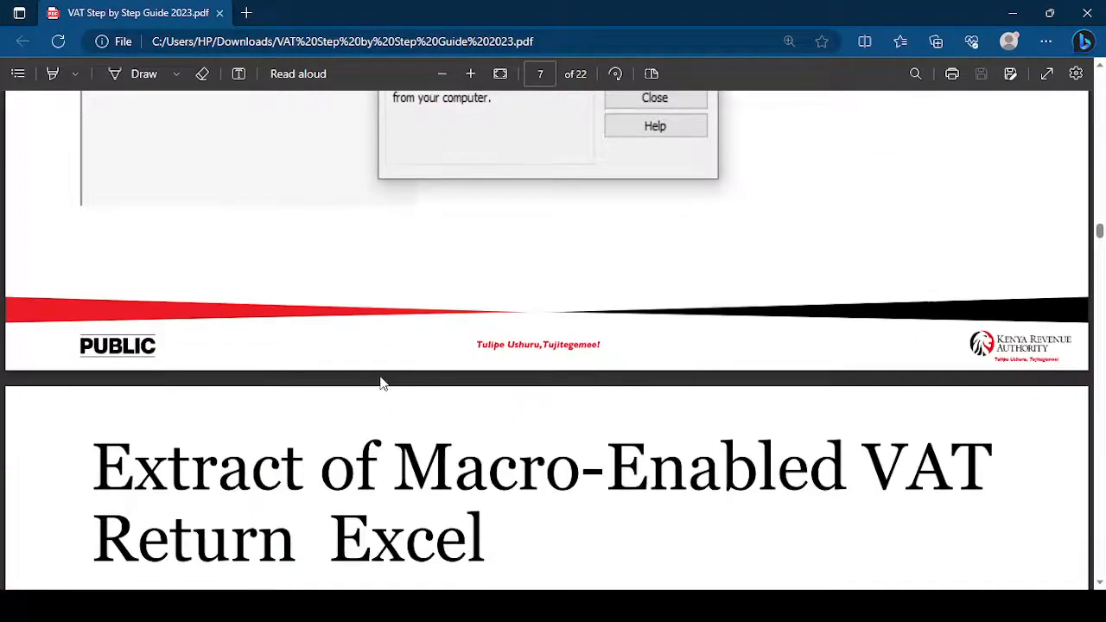
scroll(383, 384, "down", 2)
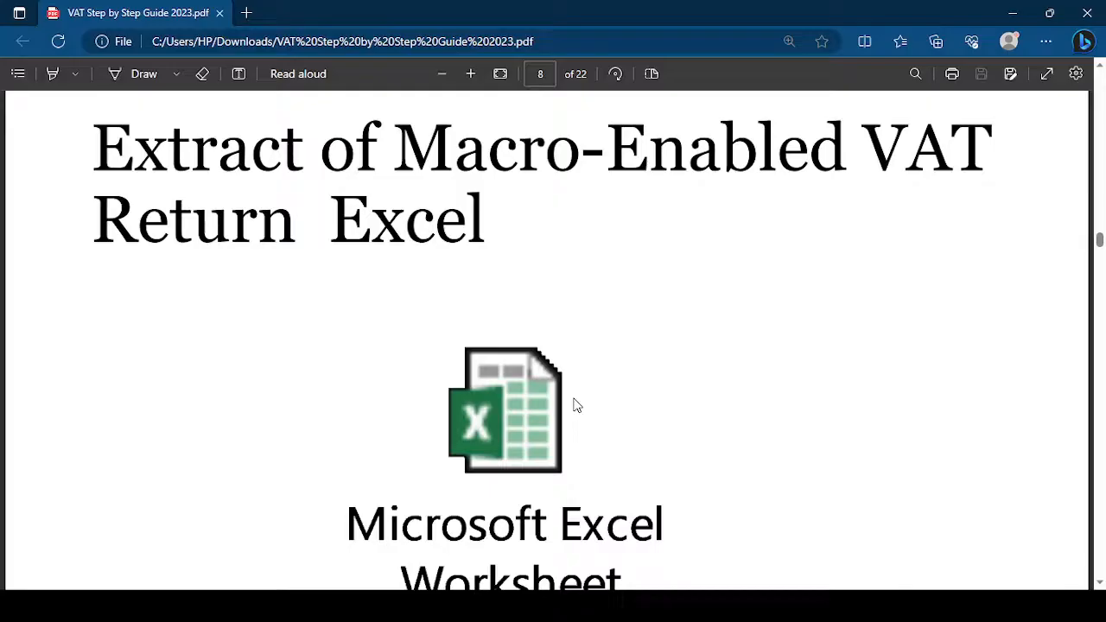
scroll(576, 388, "down", 5)
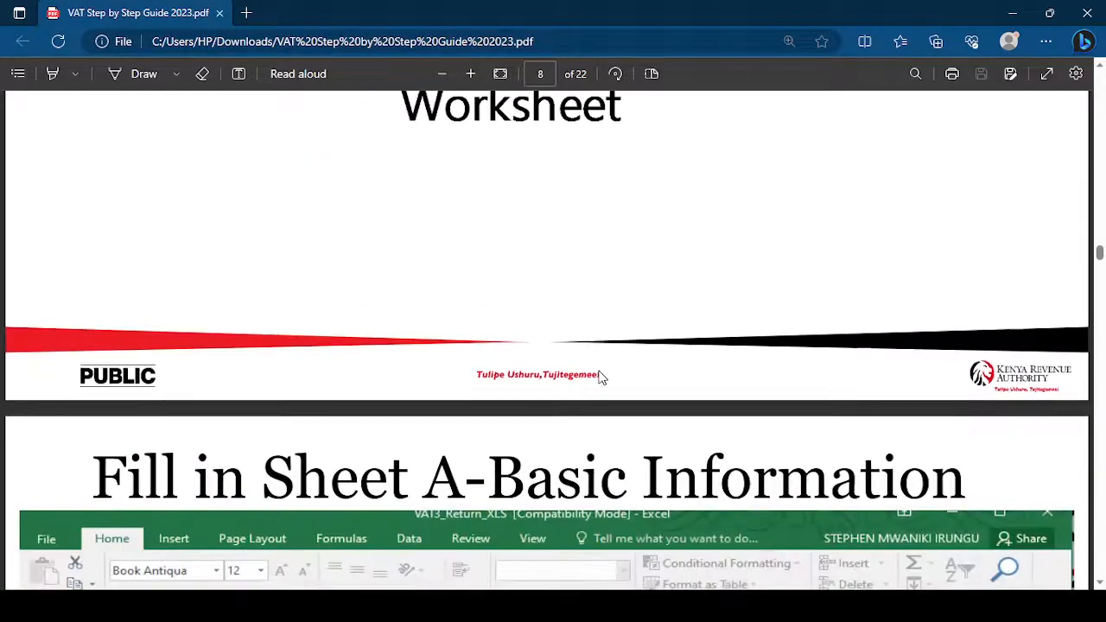
scroll(602, 377, "down", 4)
scroll(602, 377, "up", 2)
scroll(602, 378, "down", 2)
scroll(600, 378, "down", 2)
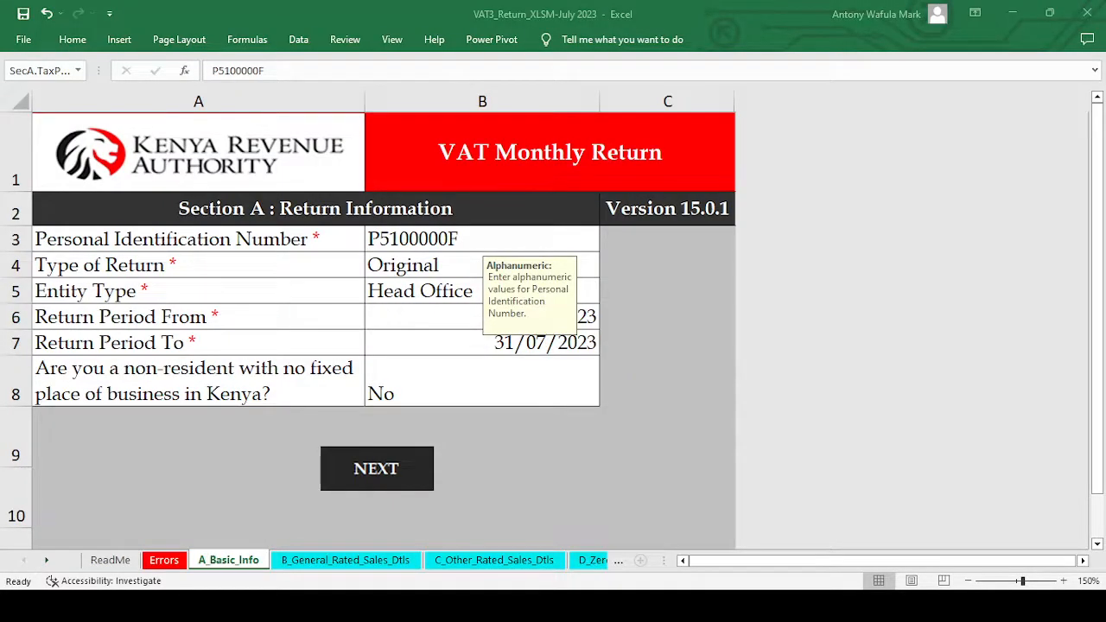
Step: Switch to the VAT3 return workbook in Excel and review Section A's PIN, return type, entity type and return period fields
left_click(635, 357)
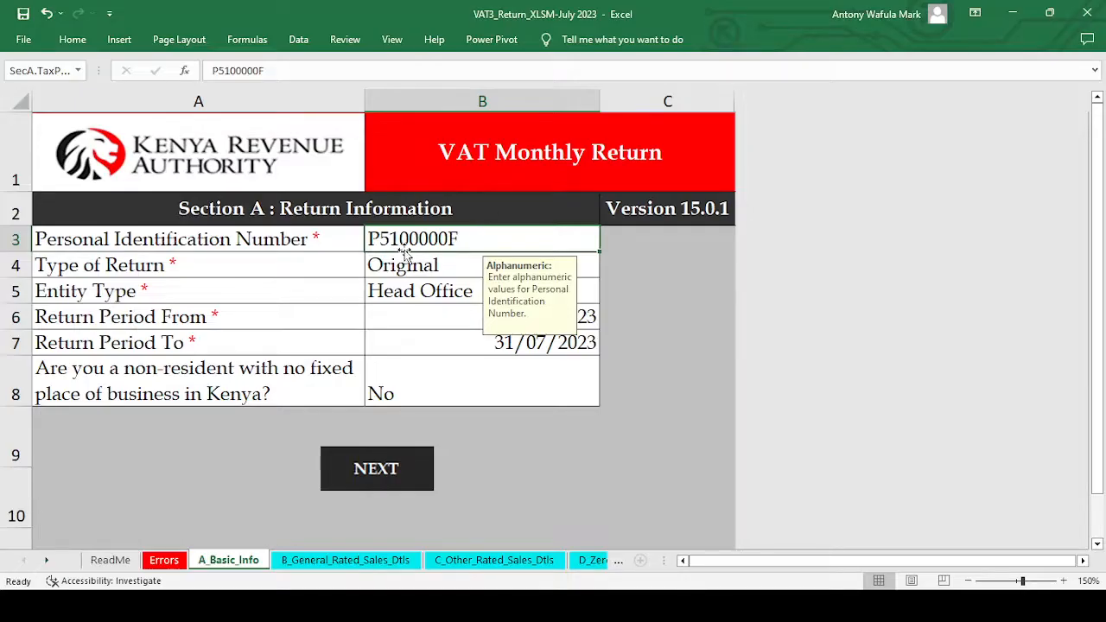
left_click(494, 240)
left_click(410, 268)
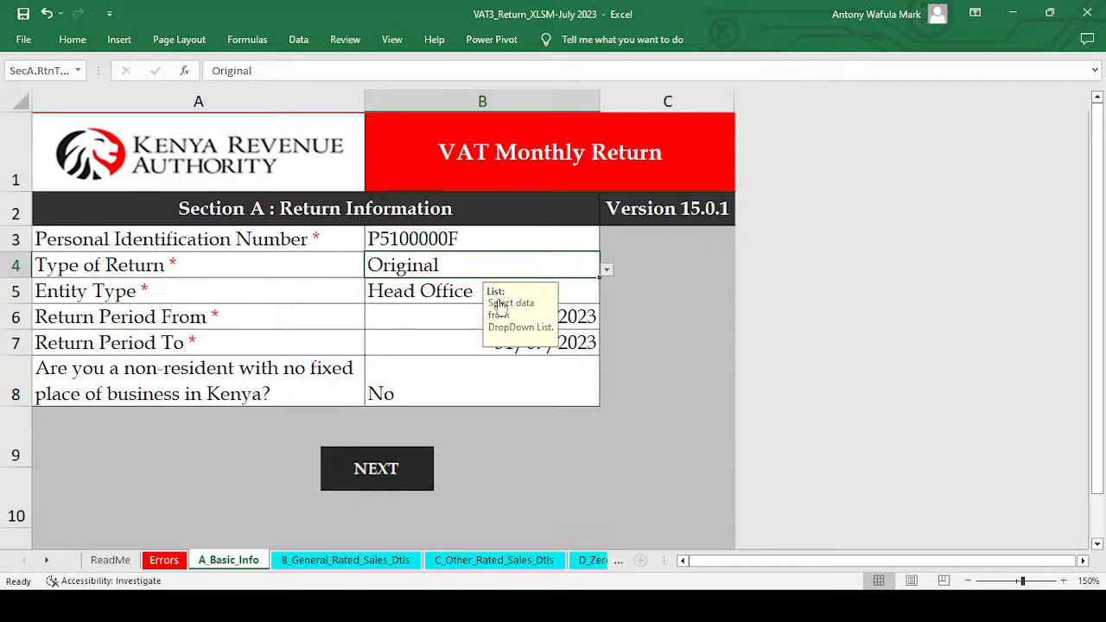
left_click(456, 294)
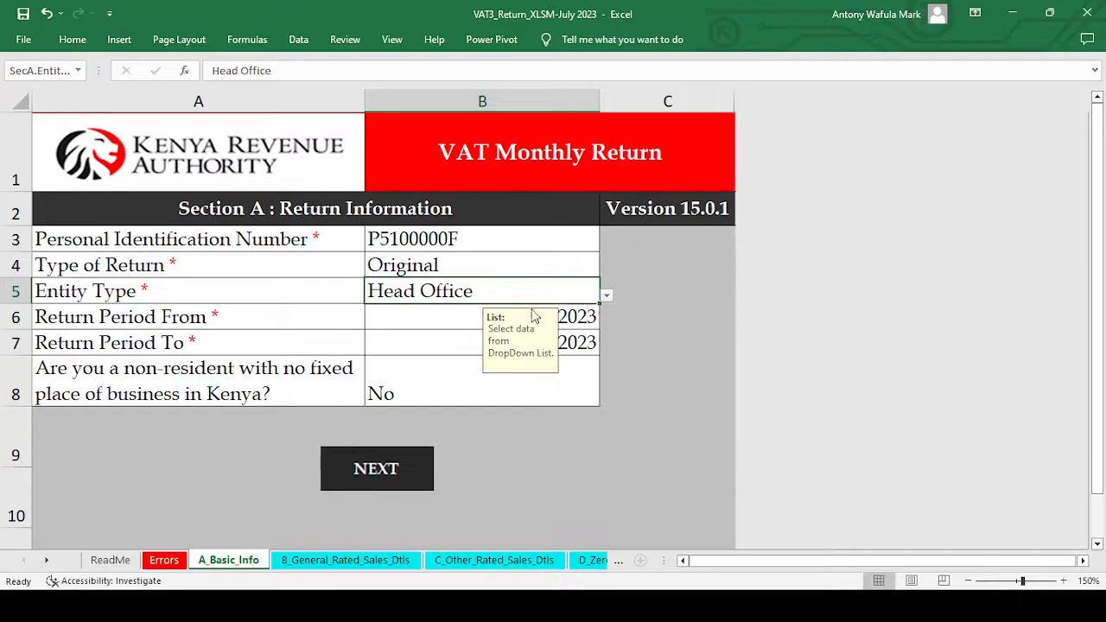
left_click(433, 314)
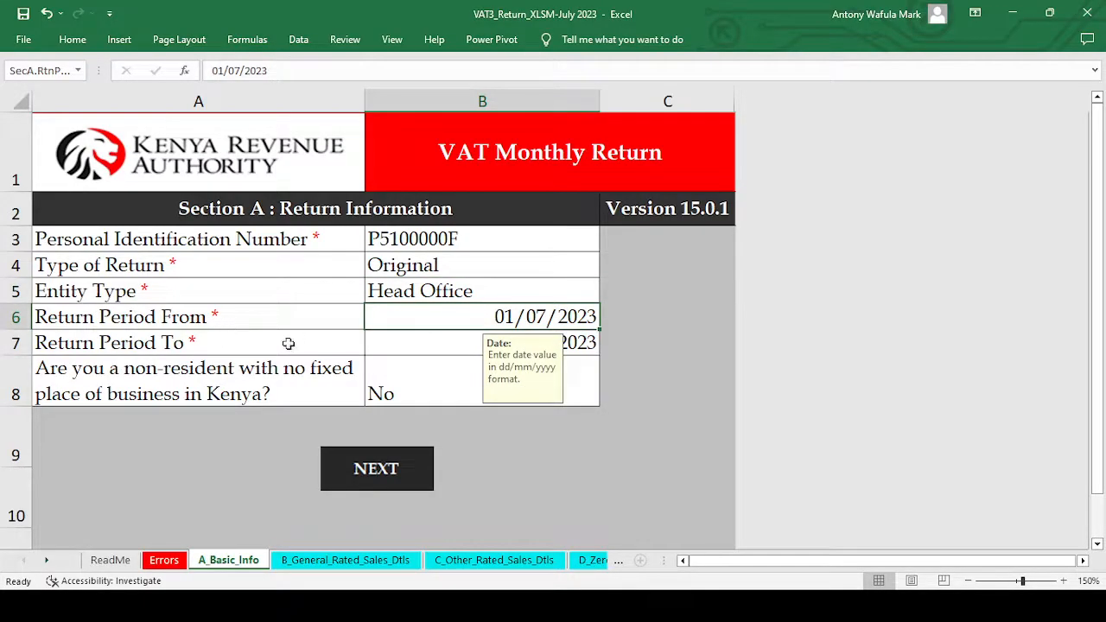
left_click(436, 347)
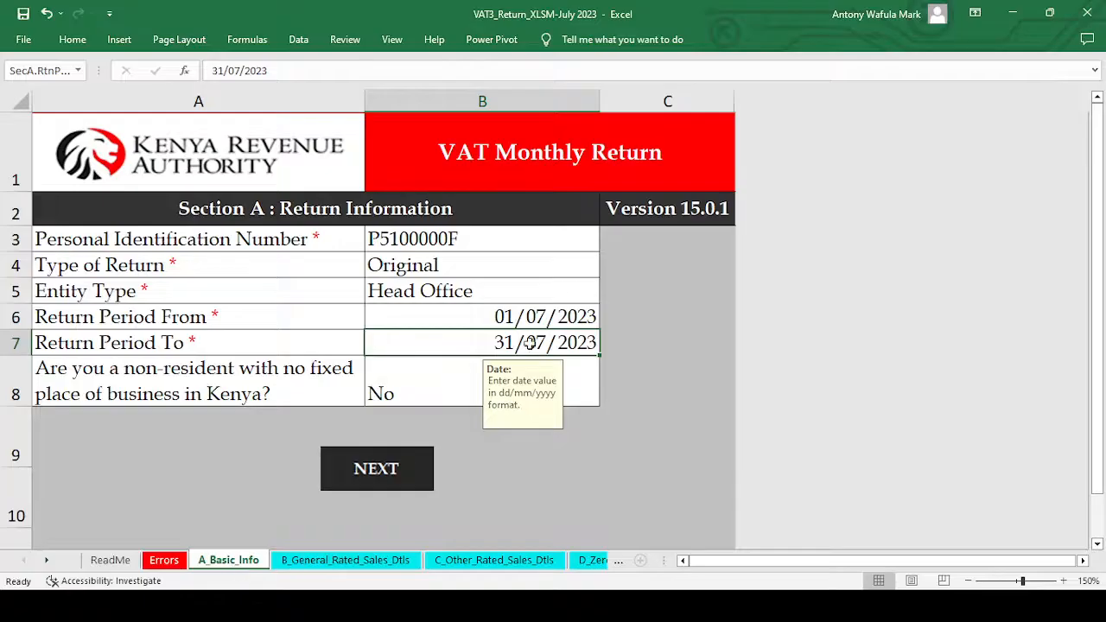
Step: Open Section B (General Rate) sales and review the first row's fields, from purchaser PIN through taxable value to the VAT amount
left_click(318, 562)
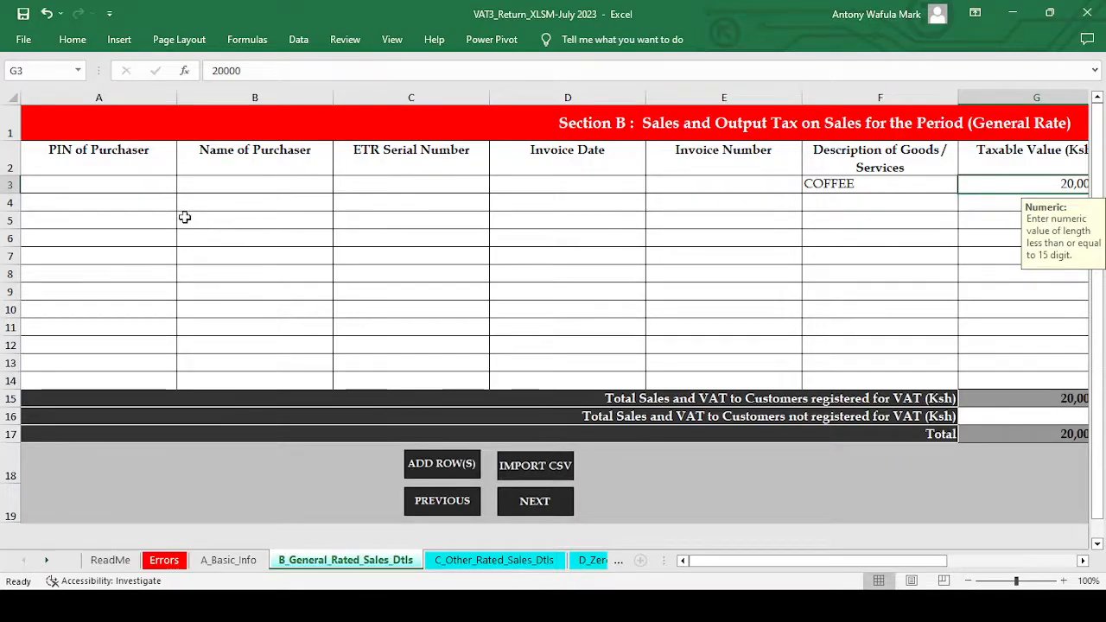
left_click(159, 188)
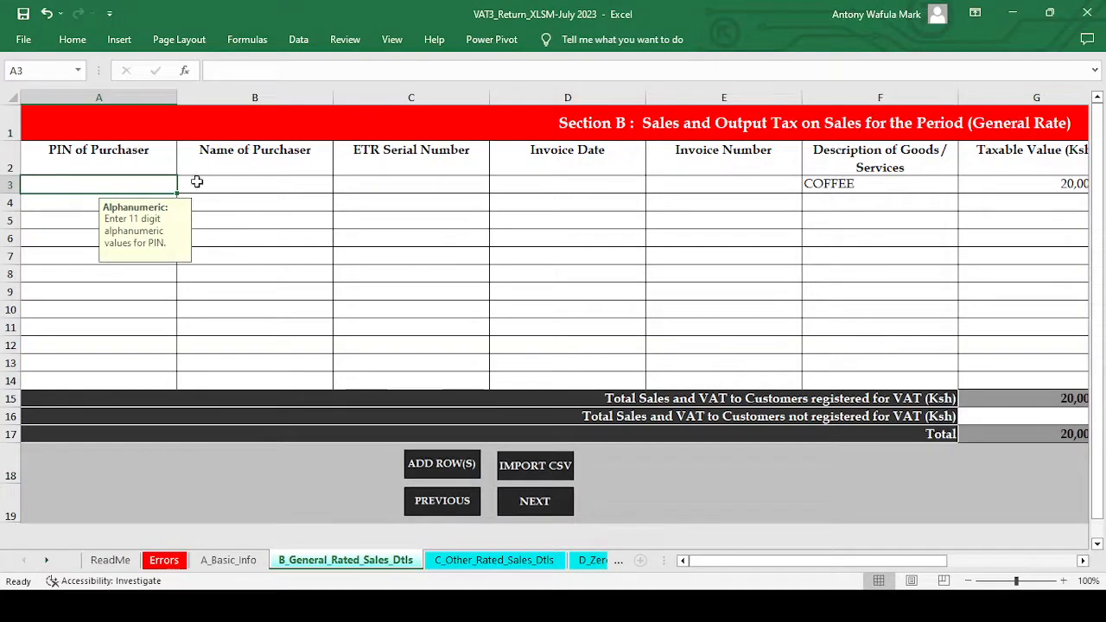
left_click(204, 189)
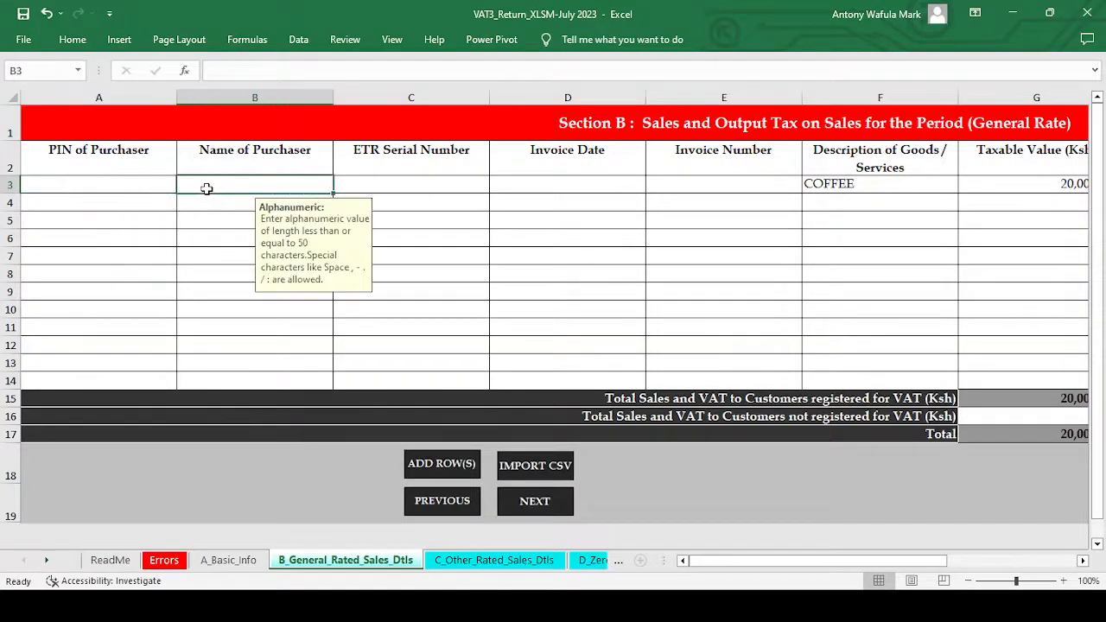
left_click(158, 181)
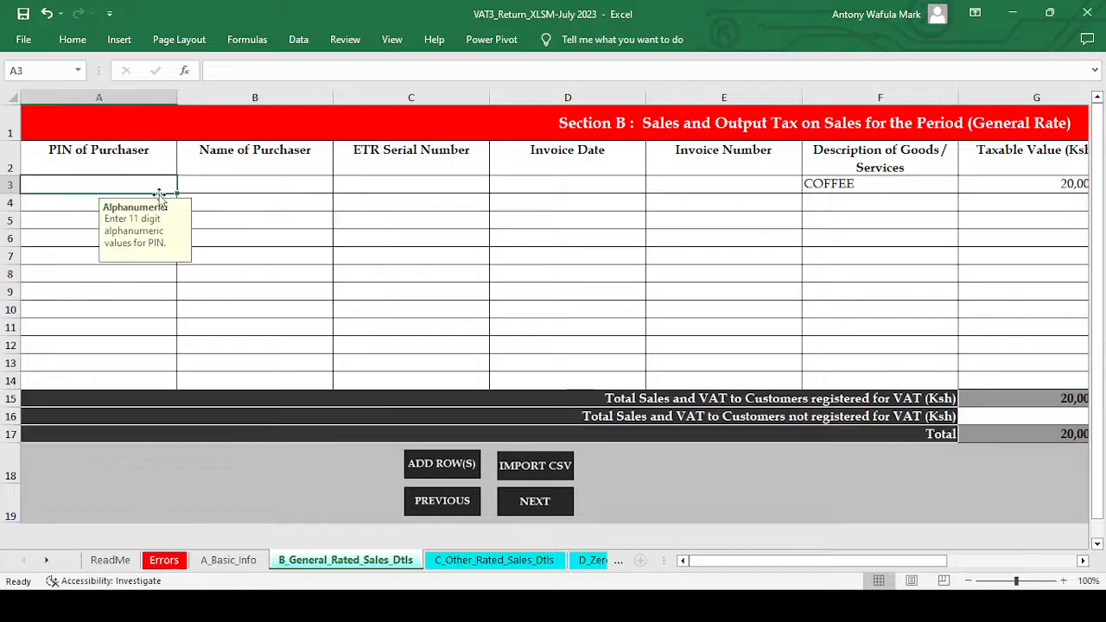
left_click(240, 184)
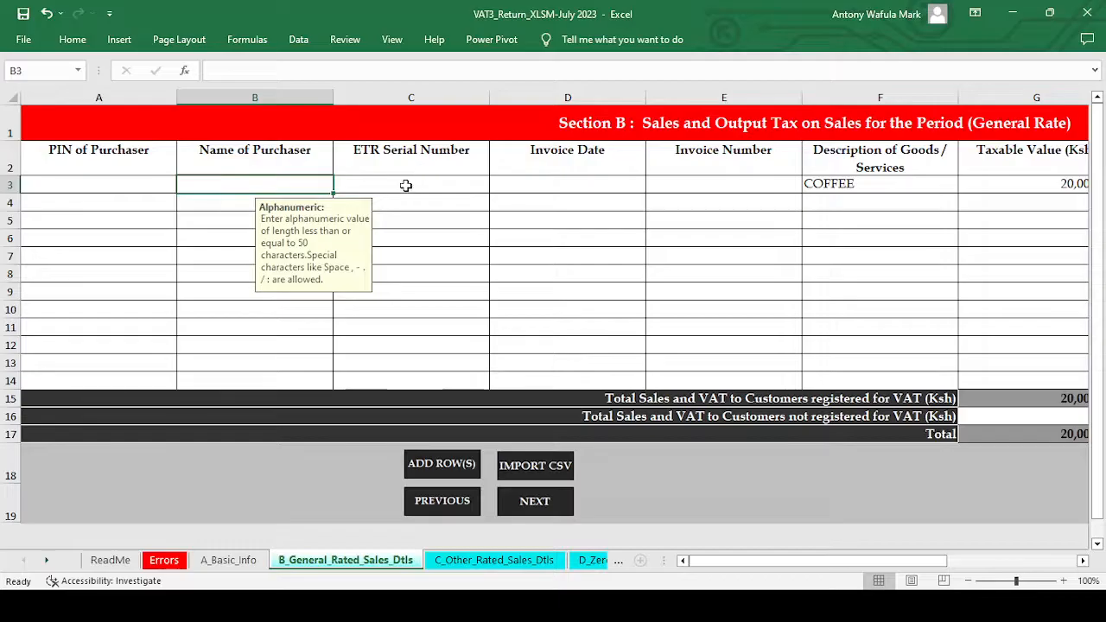
left_click(405, 185)
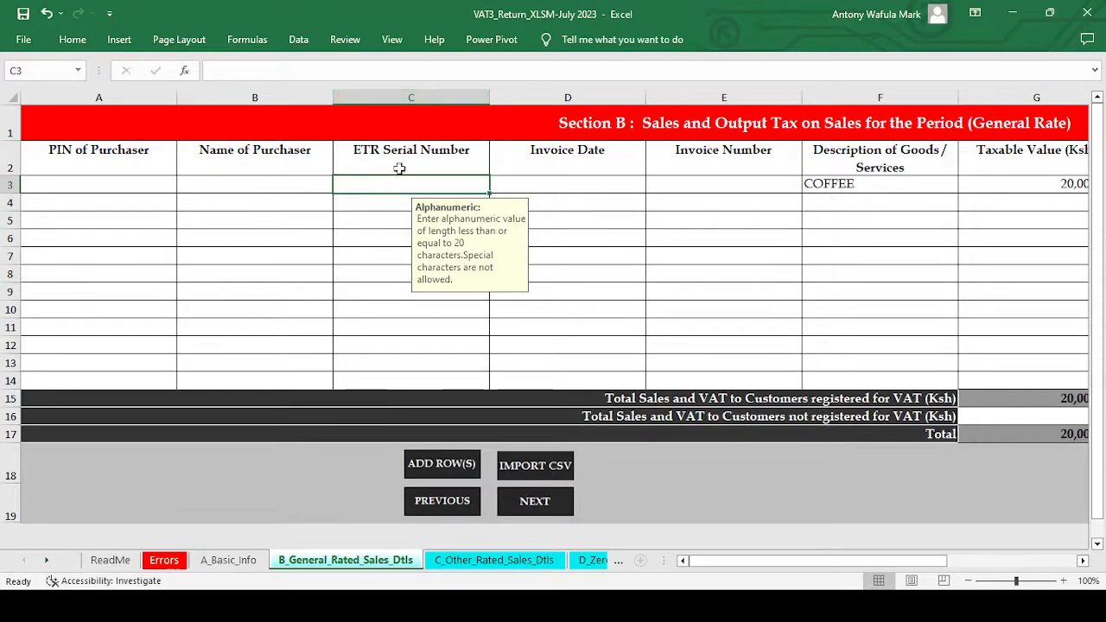
left_click(582, 182)
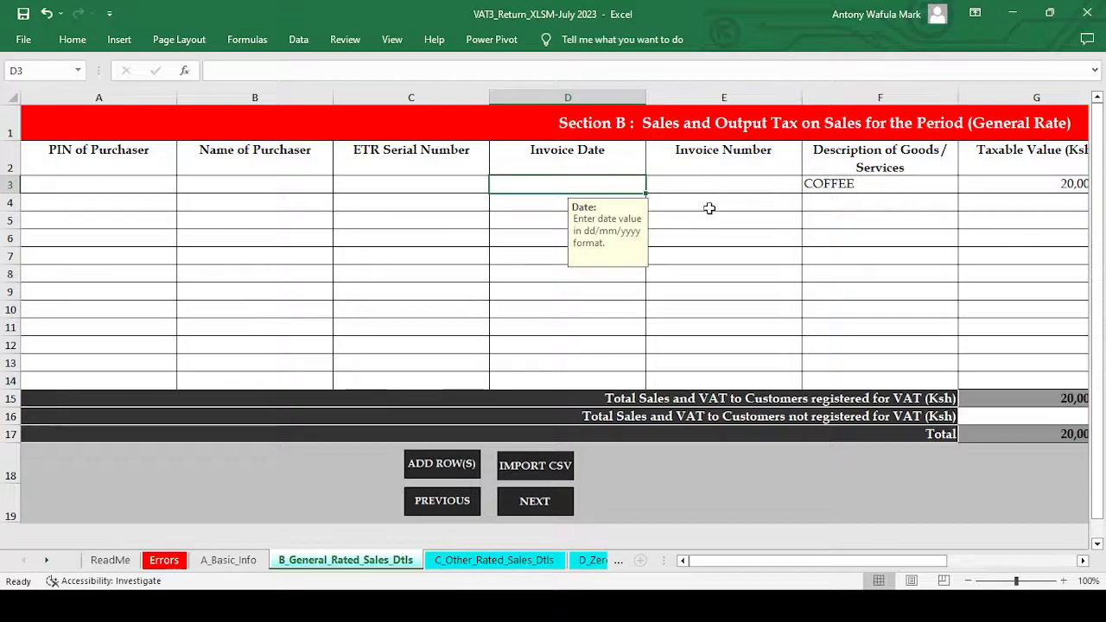
left_click(723, 180)
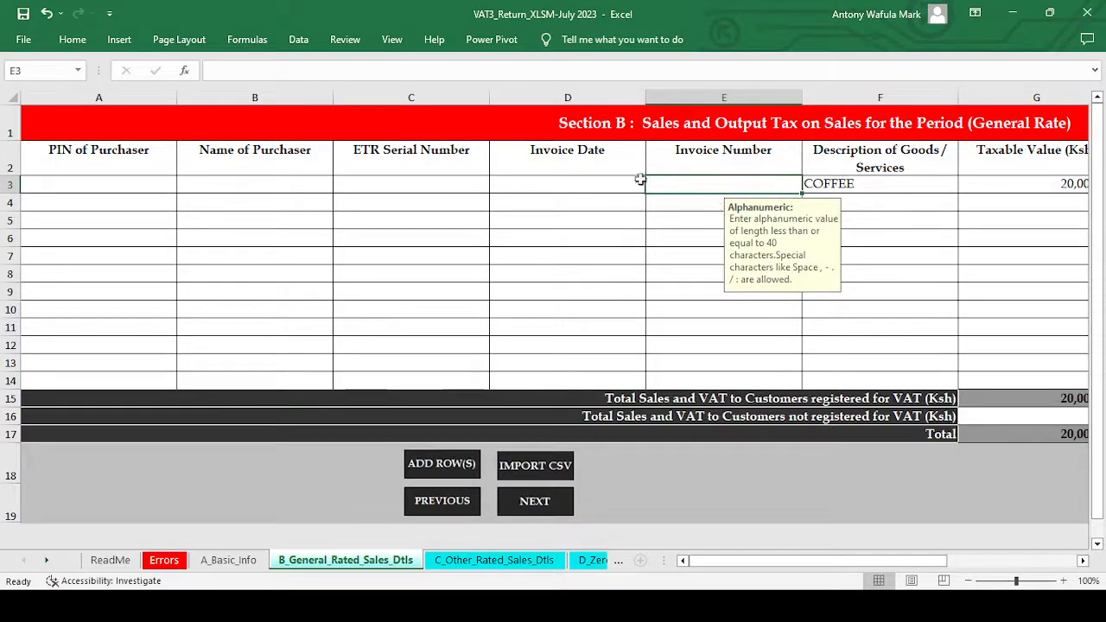
left_click(878, 182)
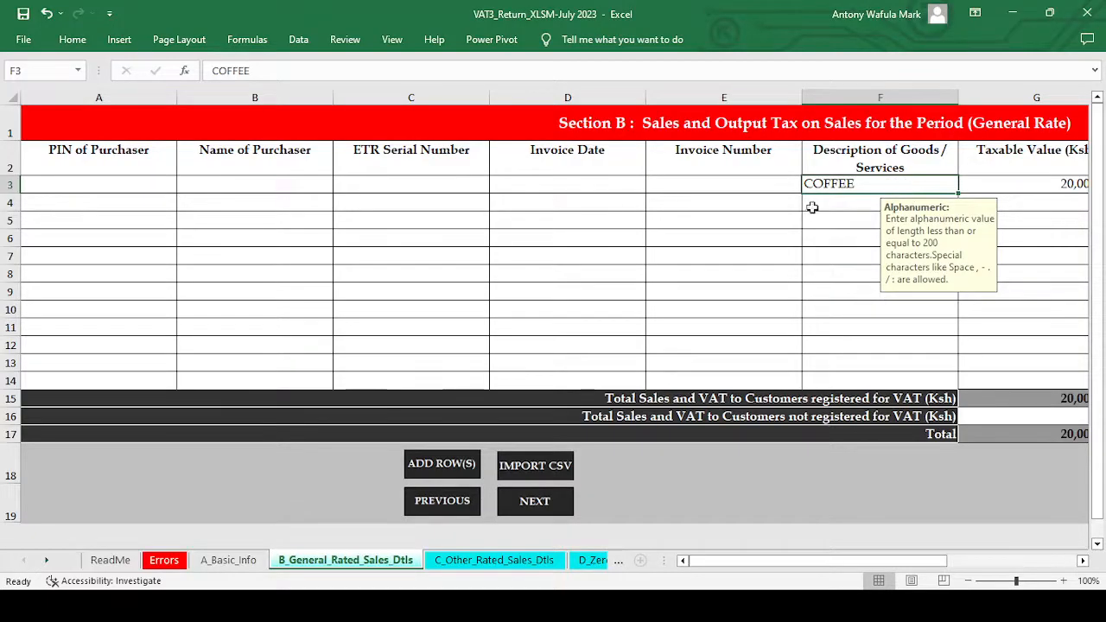
left_click(1032, 183)
left_click_drag(799, 560, 856, 562)
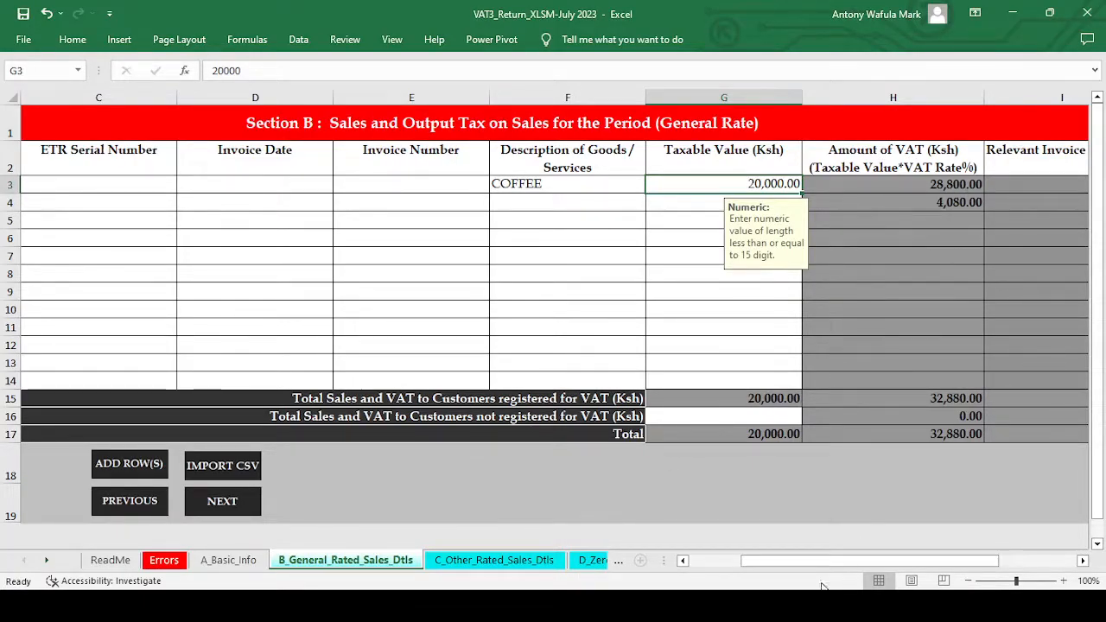
left_click_drag(830, 570, 776, 572)
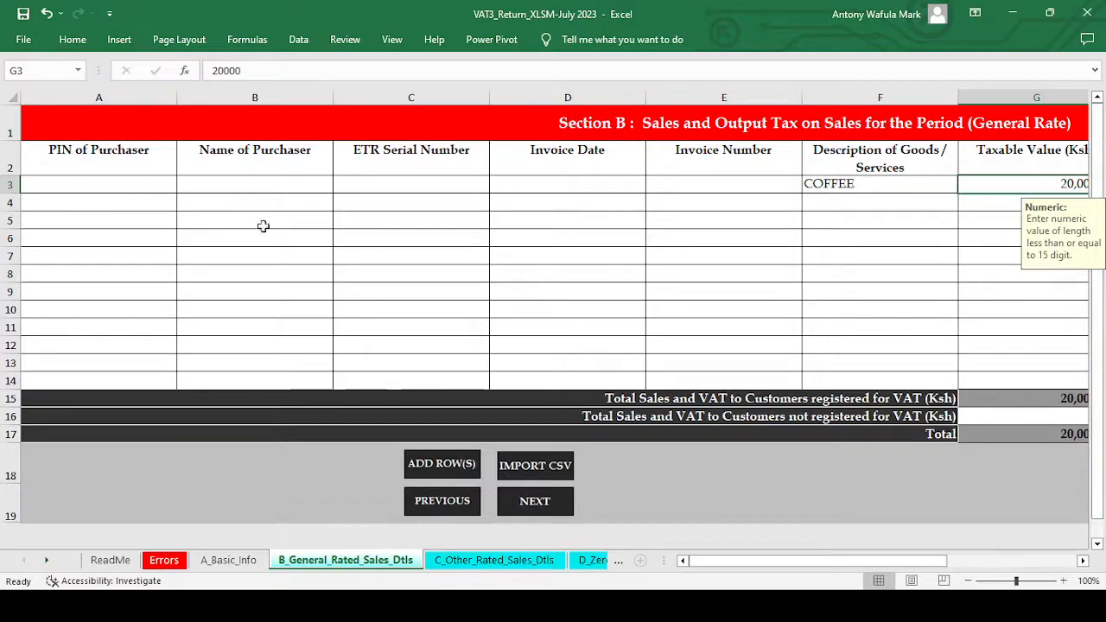
Step: Go through the second row's entry cells in Section B, from purchaser PIN to taxable value
left_click(159, 199)
left_click(212, 205)
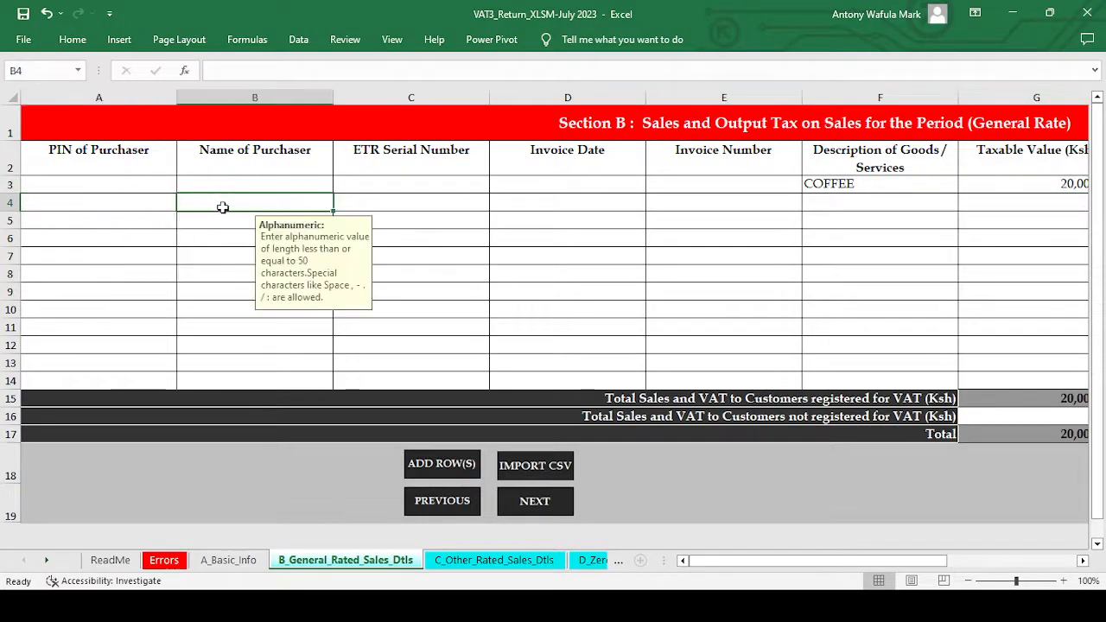
left_click(427, 210)
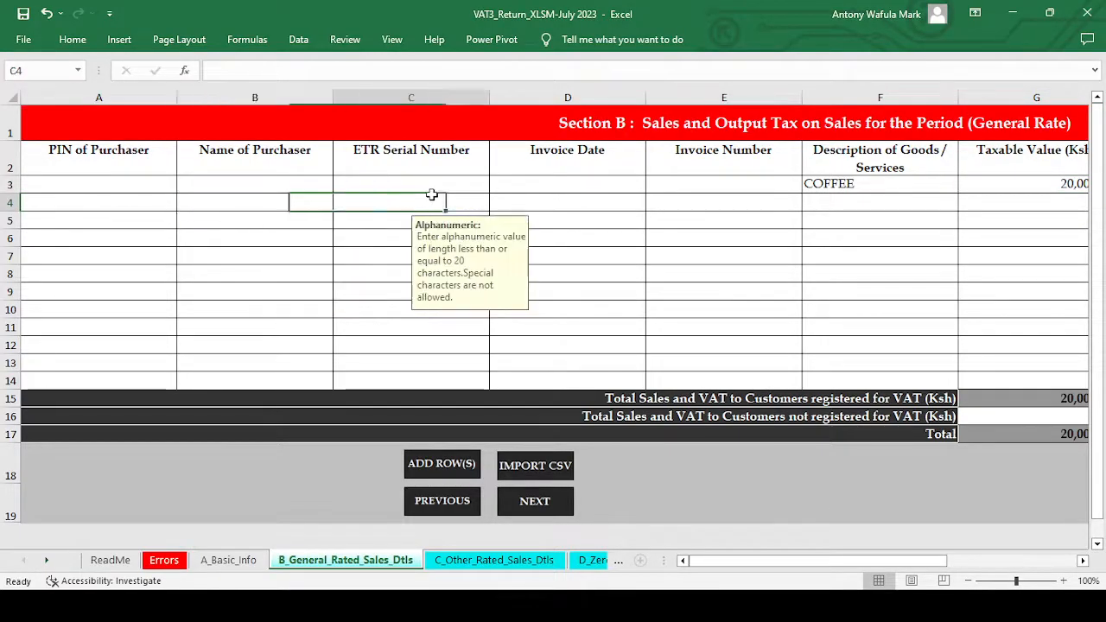
left_click(566, 198)
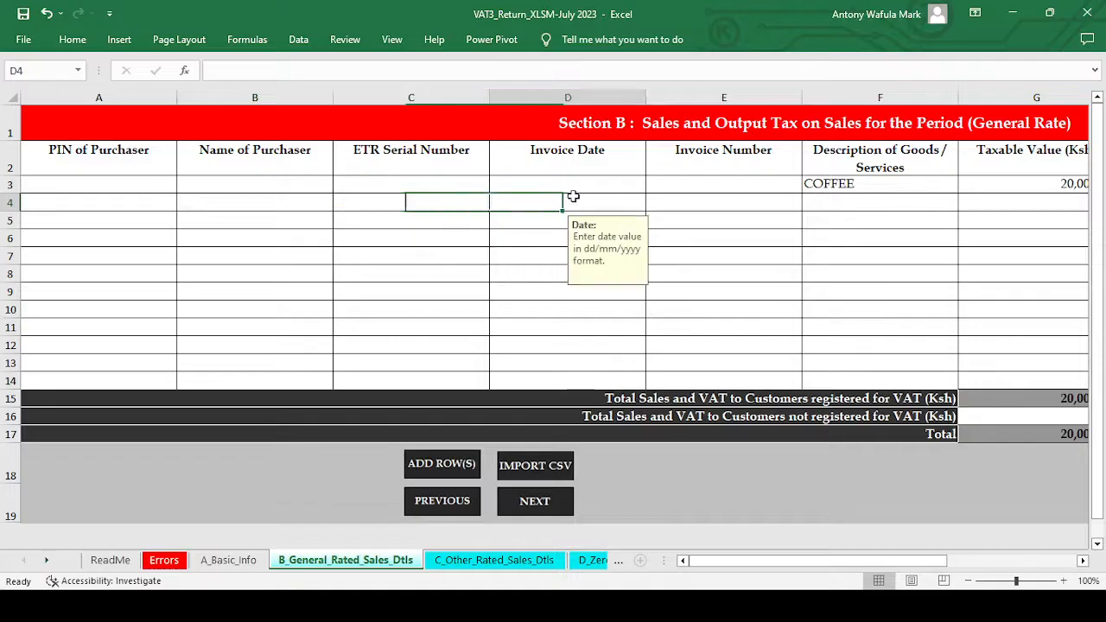
left_click(724, 201)
left_click(861, 207)
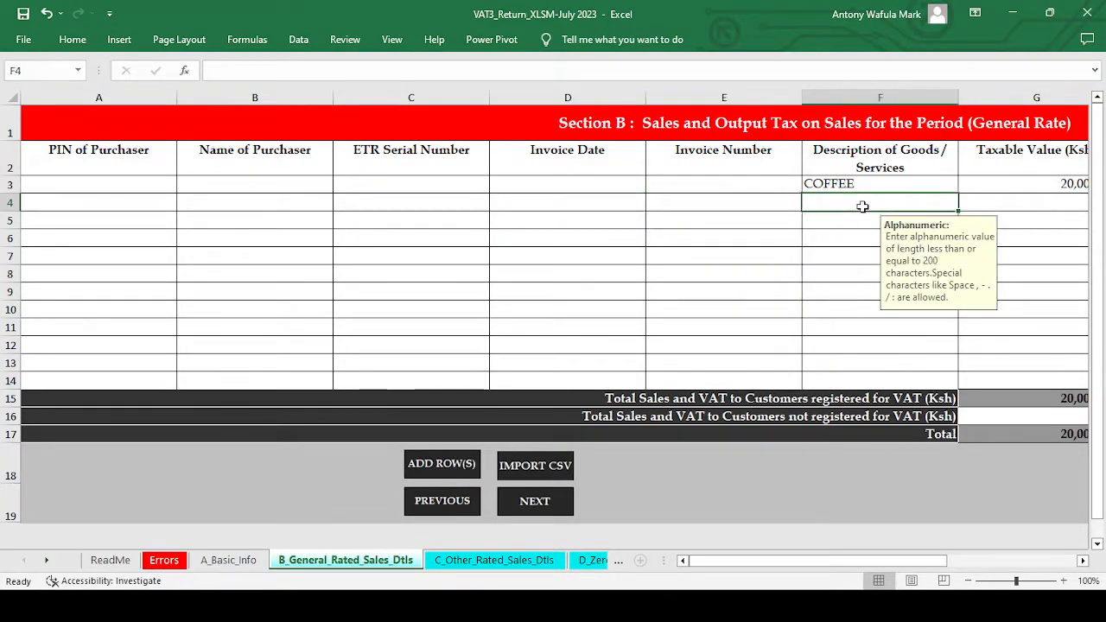
left_click(971, 206)
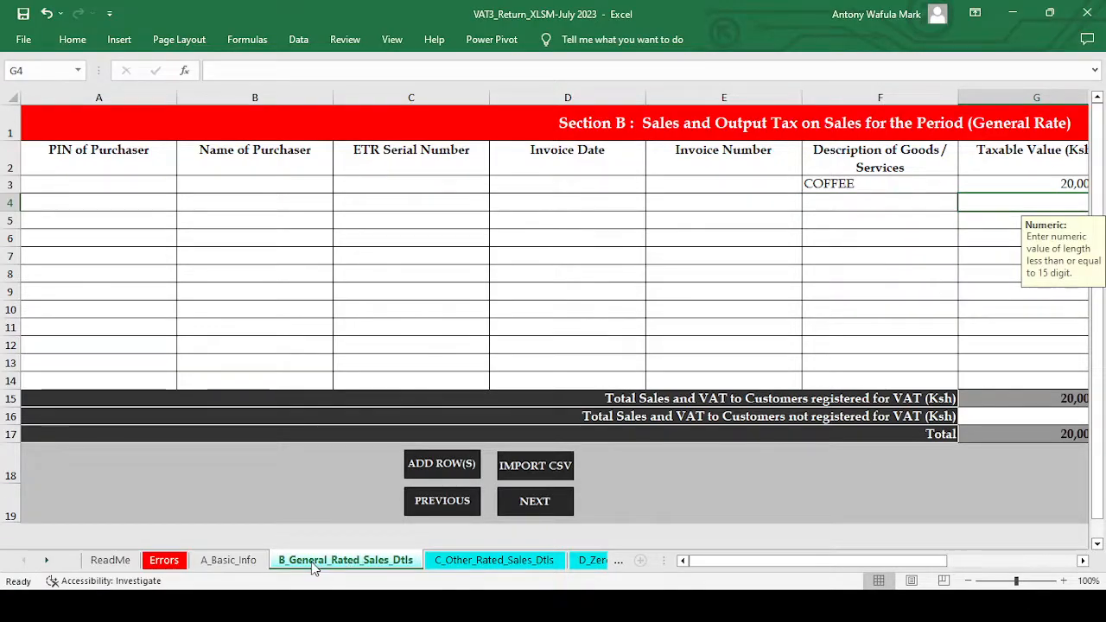
Step: Enter FUEL as the description of goods in the first row of Section C (Other Rate) sales
left_click(453, 562)
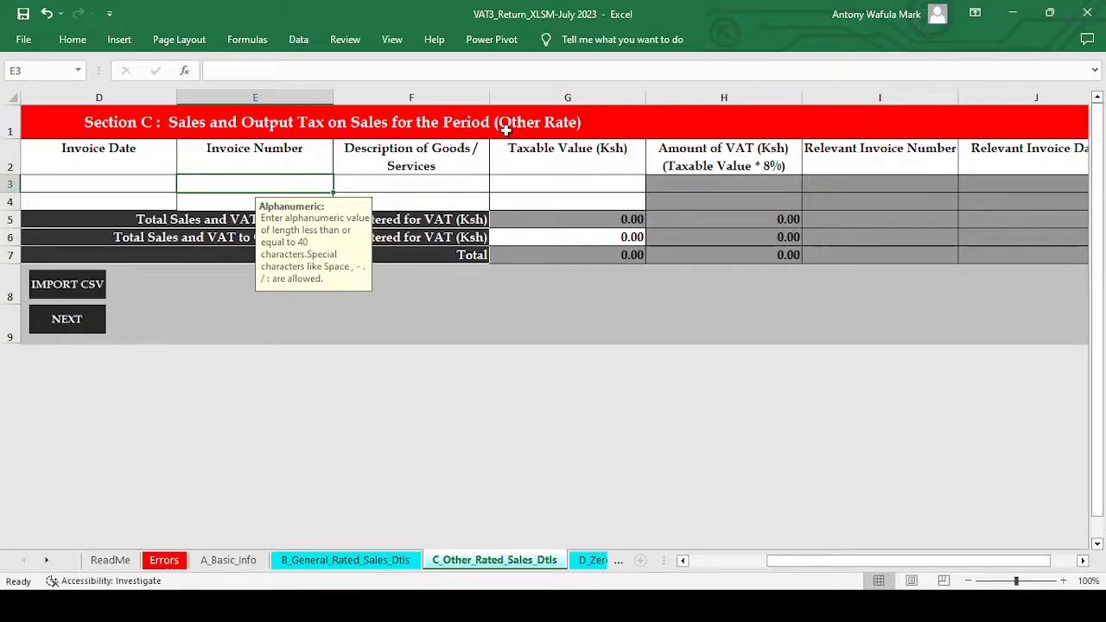
left_click(348, 562)
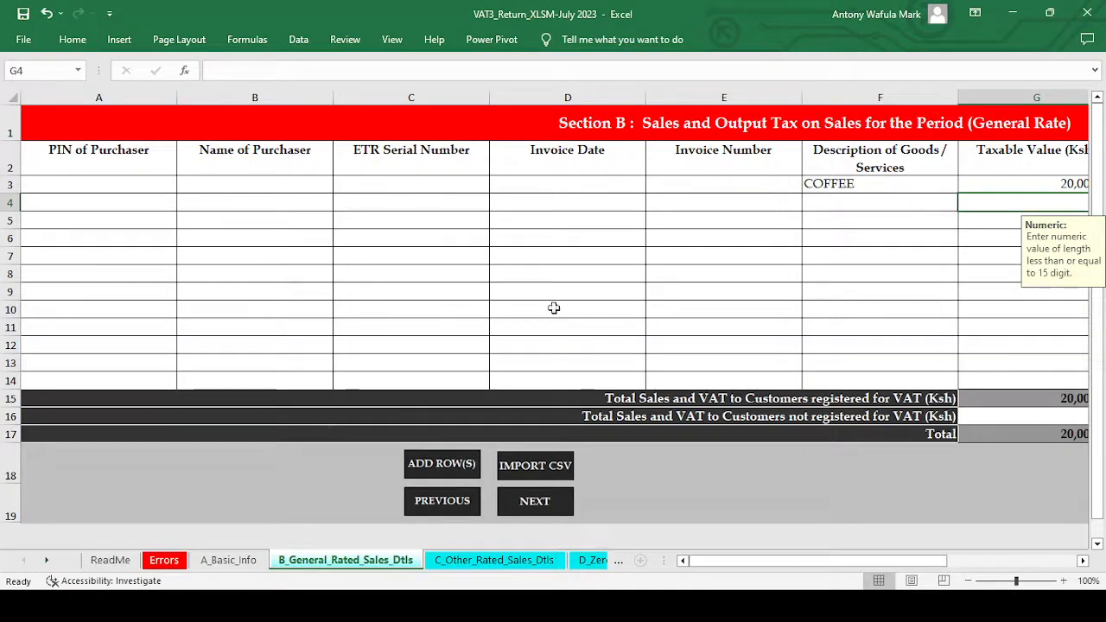
left_click(484, 561)
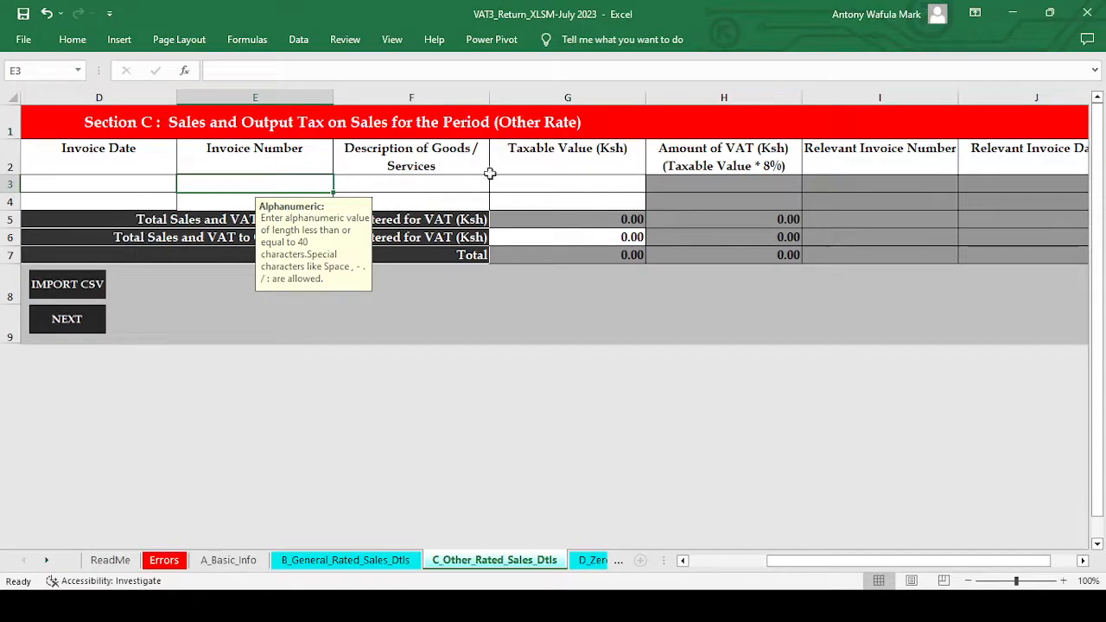
left_click(453, 182)
type("FUEL")
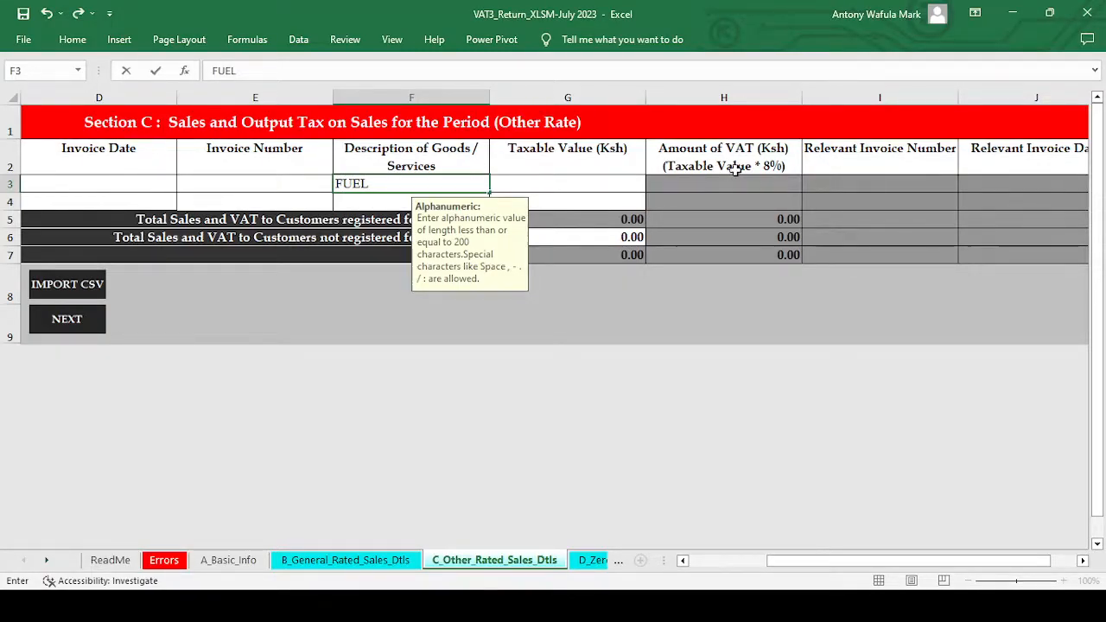
left_click(583, 186)
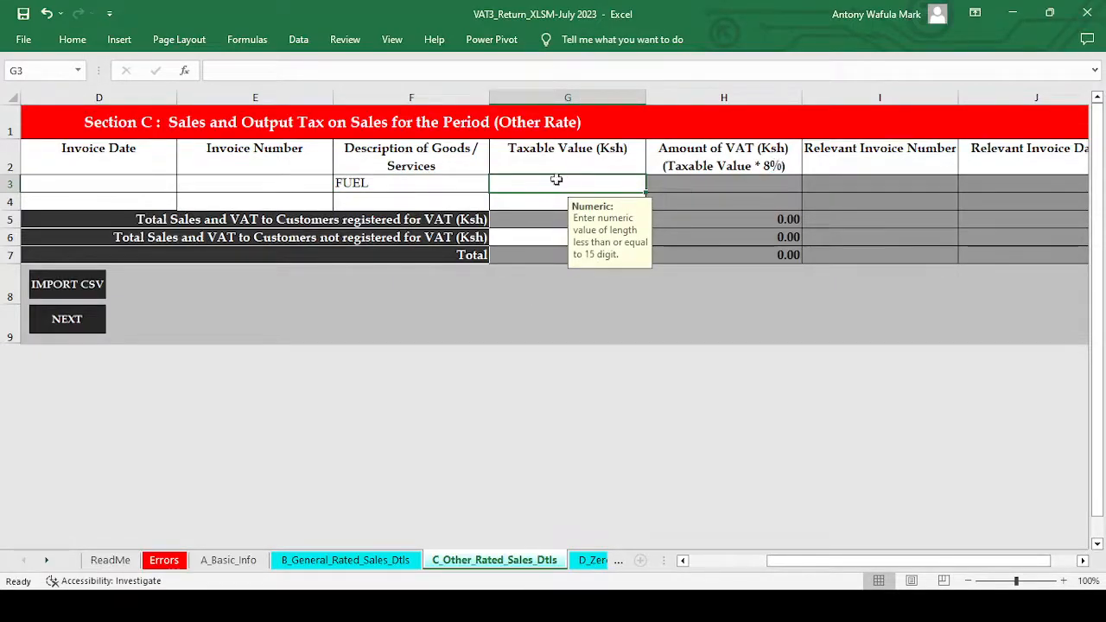
Step: Review Section C's description, taxable value and 8% VAT amount columns
left_click(397, 182)
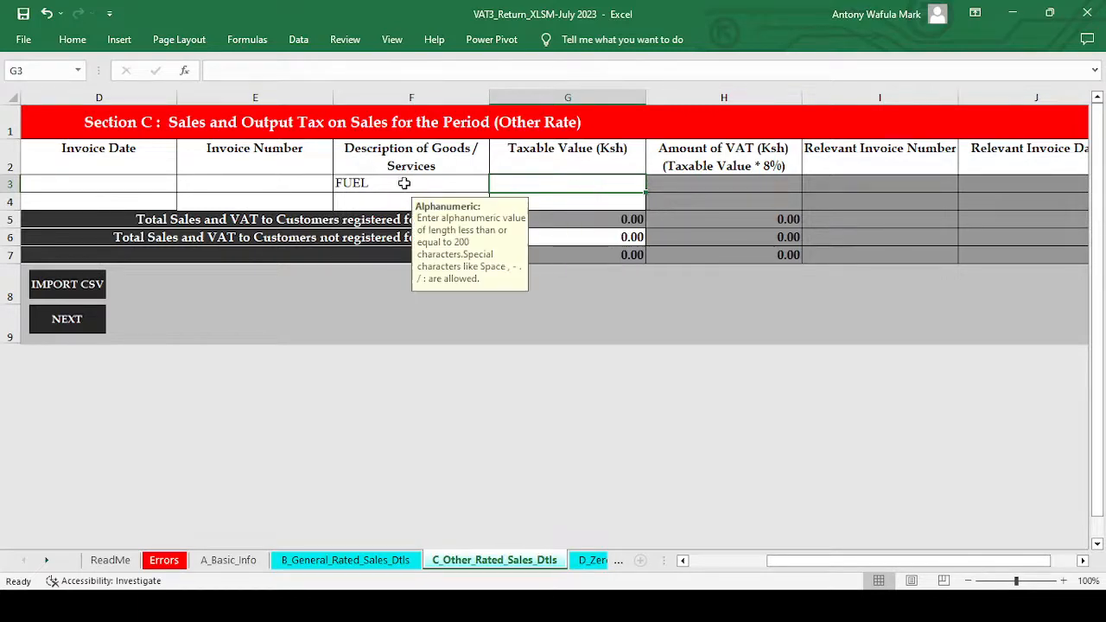
left_click(564, 181)
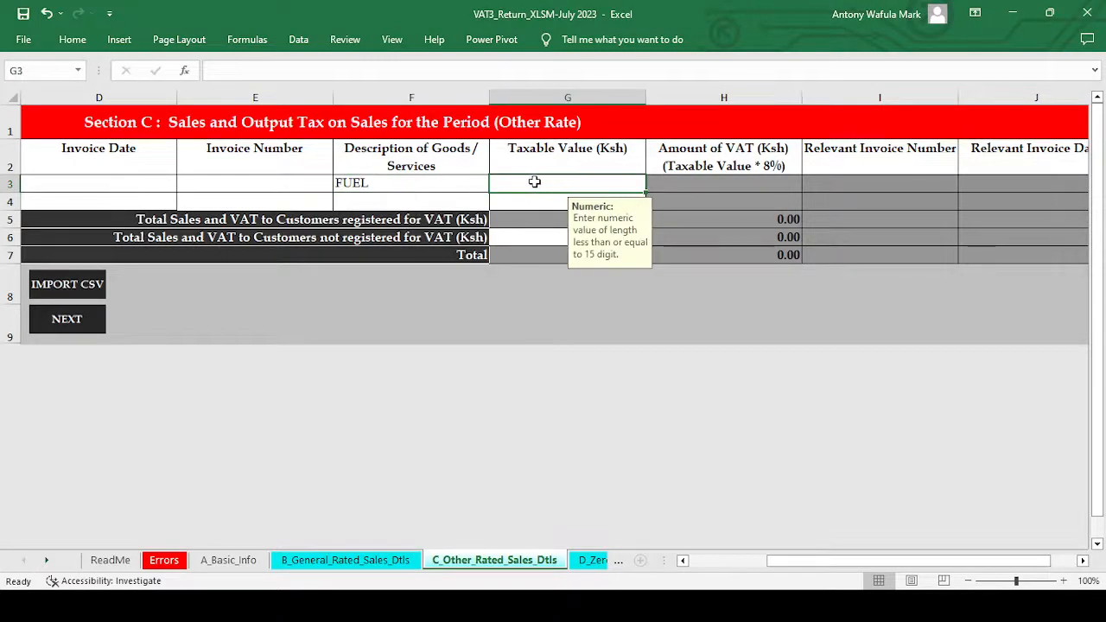
left_click(405, 182)
left_click(754, 161)
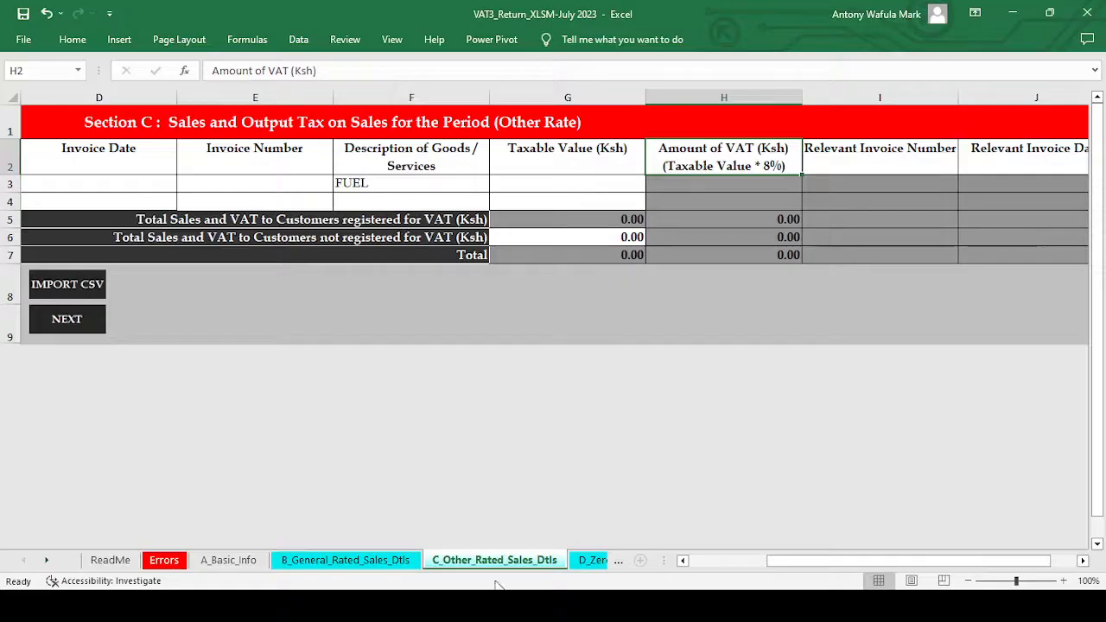
Step: Open Section D (Zero Rated) sales and review the invoice number and goods description fields in Section D1
left_click(595, 562)
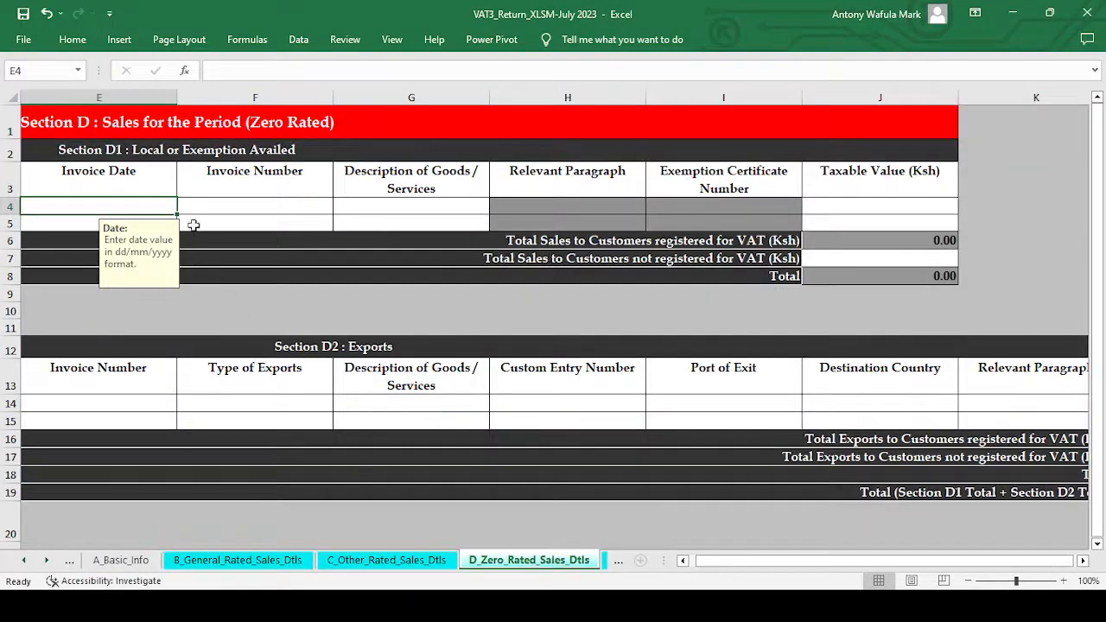
left_click(242, 202)
left_click(397, 202)
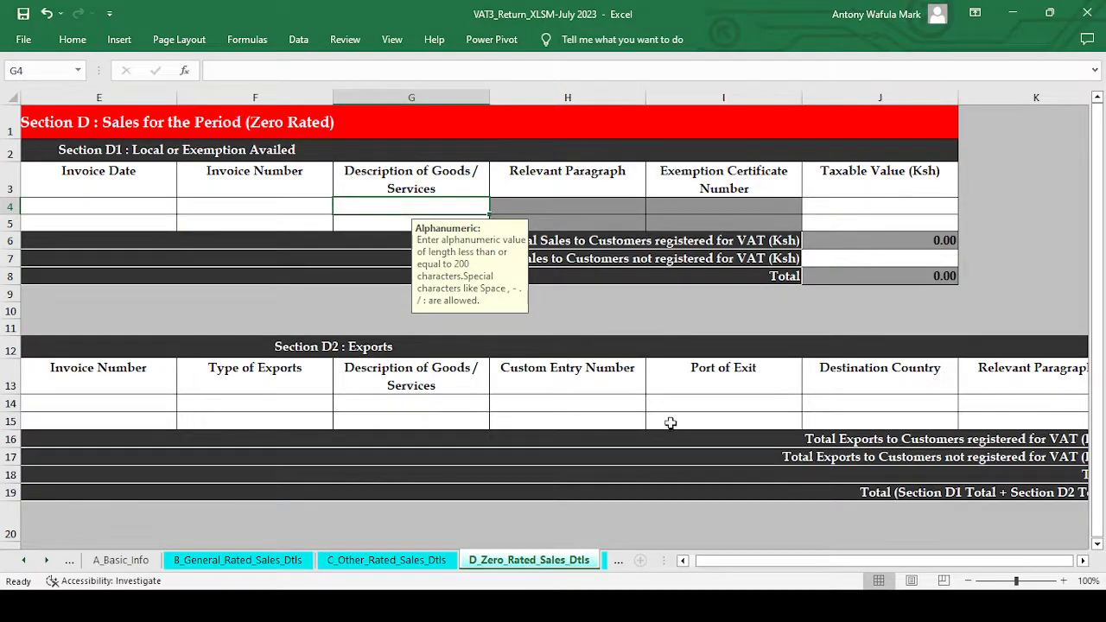
Step: Open Section E (Exempt) sales and examine the purchaser PIN, purchaser name, ETR serial number, invoice date and invoice number fields
left_click(603, 558)
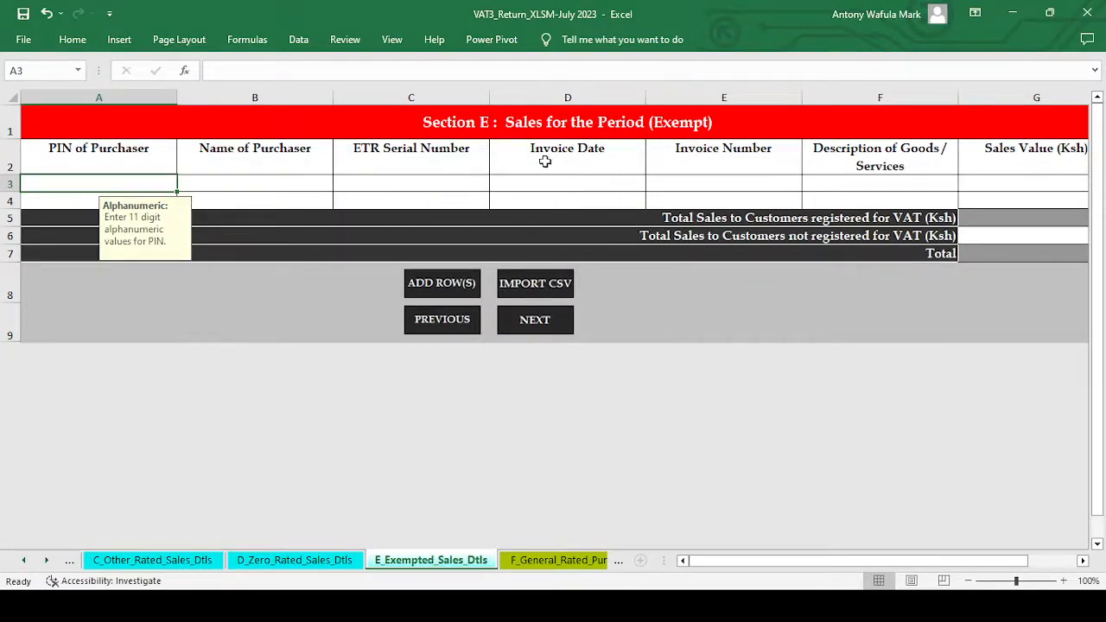
left_click(272, 183)
left_click(404, 180)
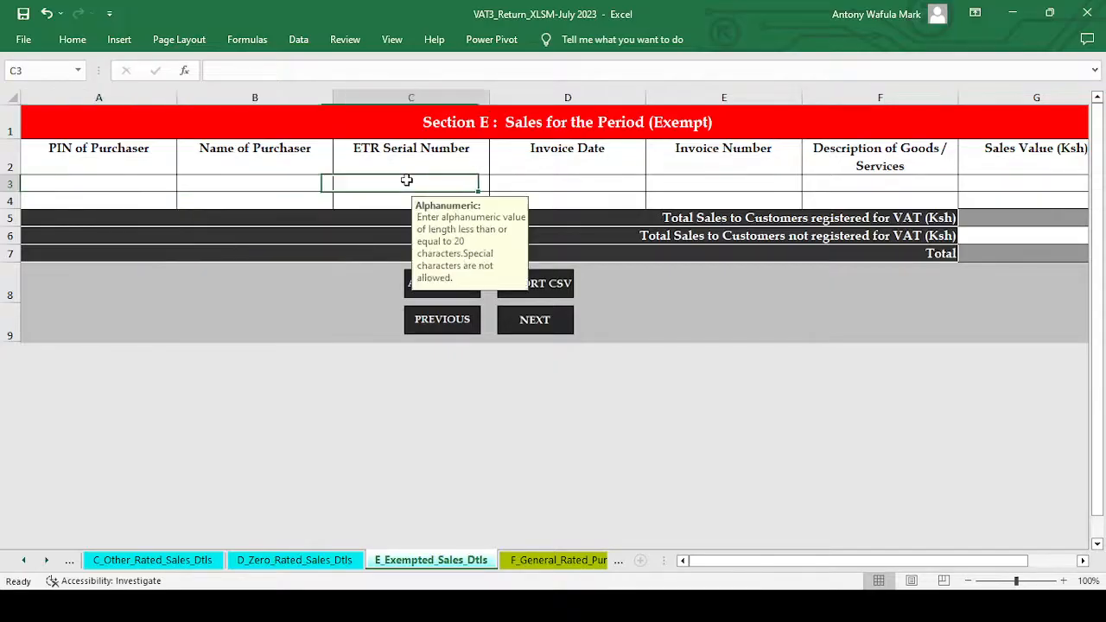
left_click(270, 182)
left_click(147, 183)
left_click(287, 190)
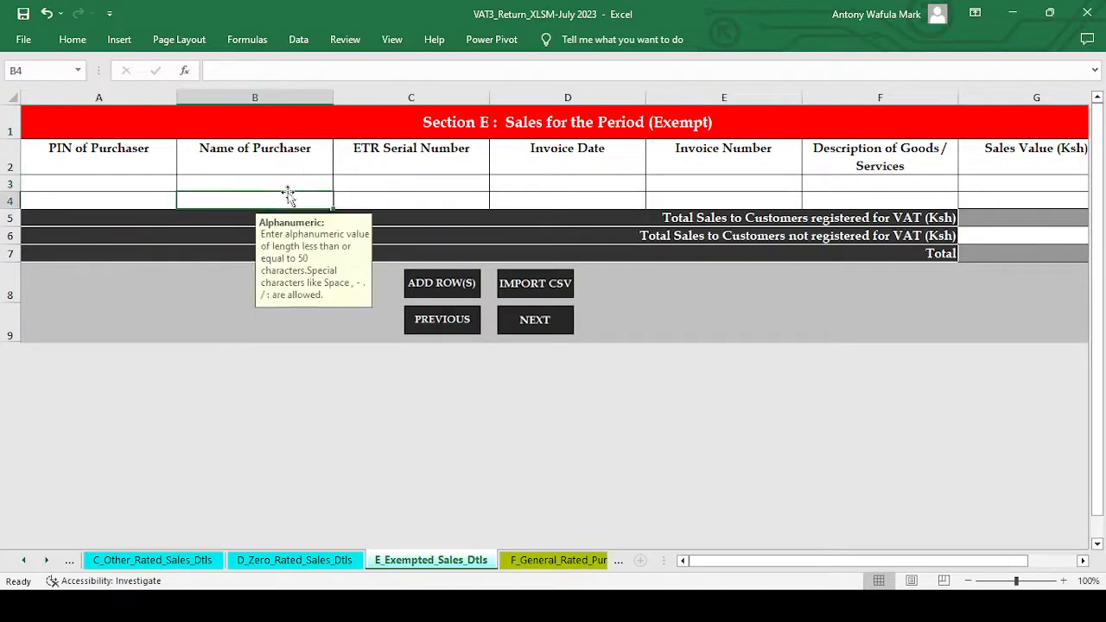
left_click(415, 182)
left_click(75, 173)
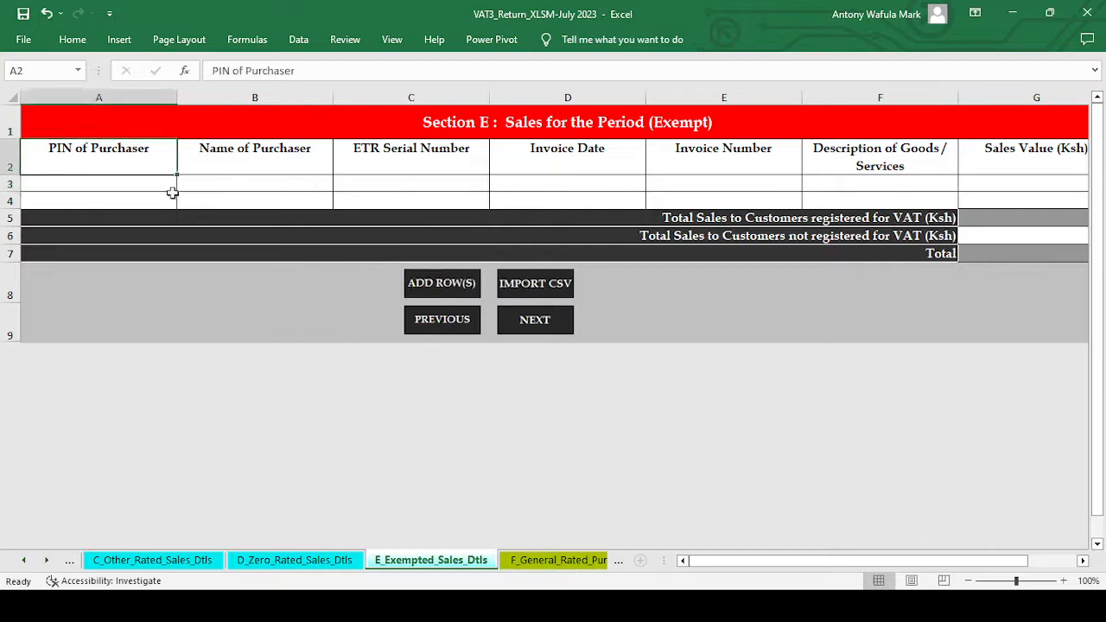
left_click(259, 182)
left_click(384, 180)
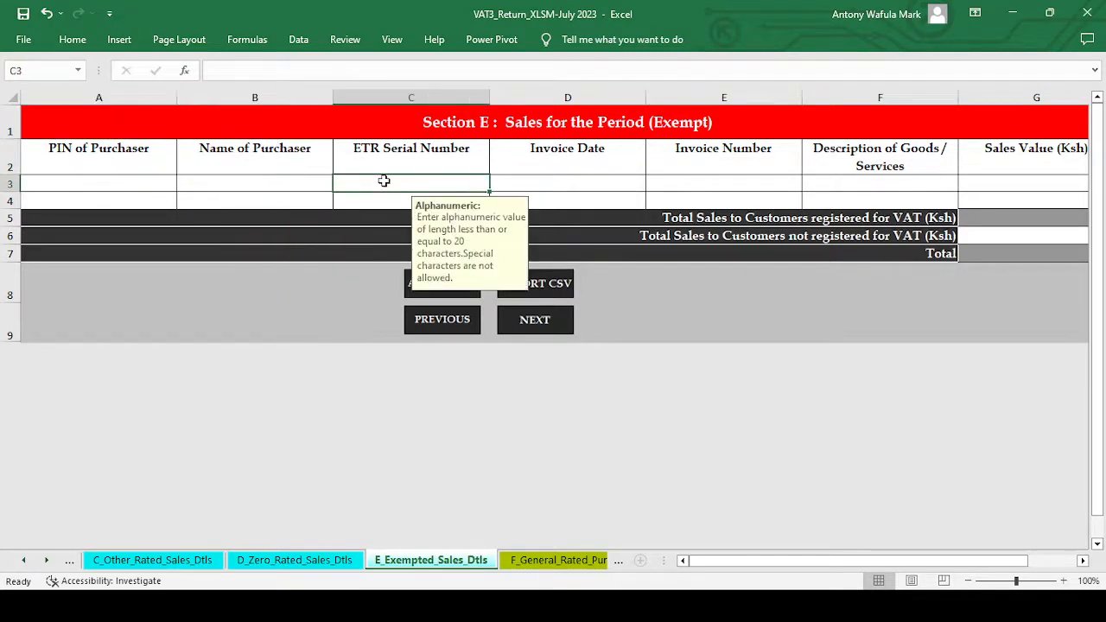
left_click(535, 181)
left_click(679, 184)
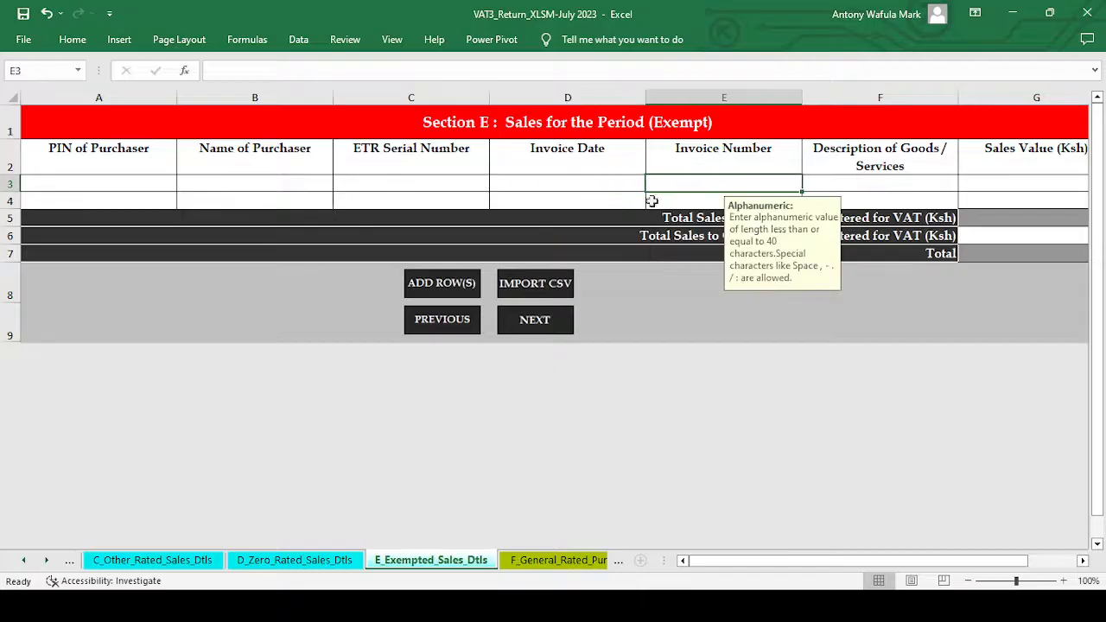
Step: Open Section F (General Rate) purchases and examine the invoice date, invoice number, goods description and custom entry number fields
left_click(518, 559)
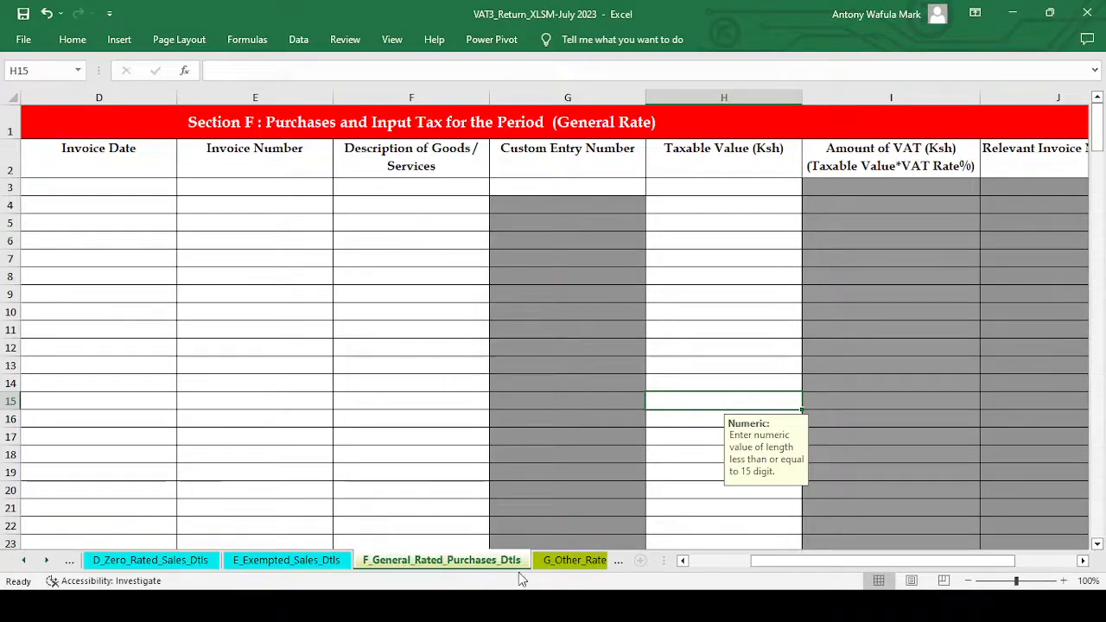
left_click(125, 186)
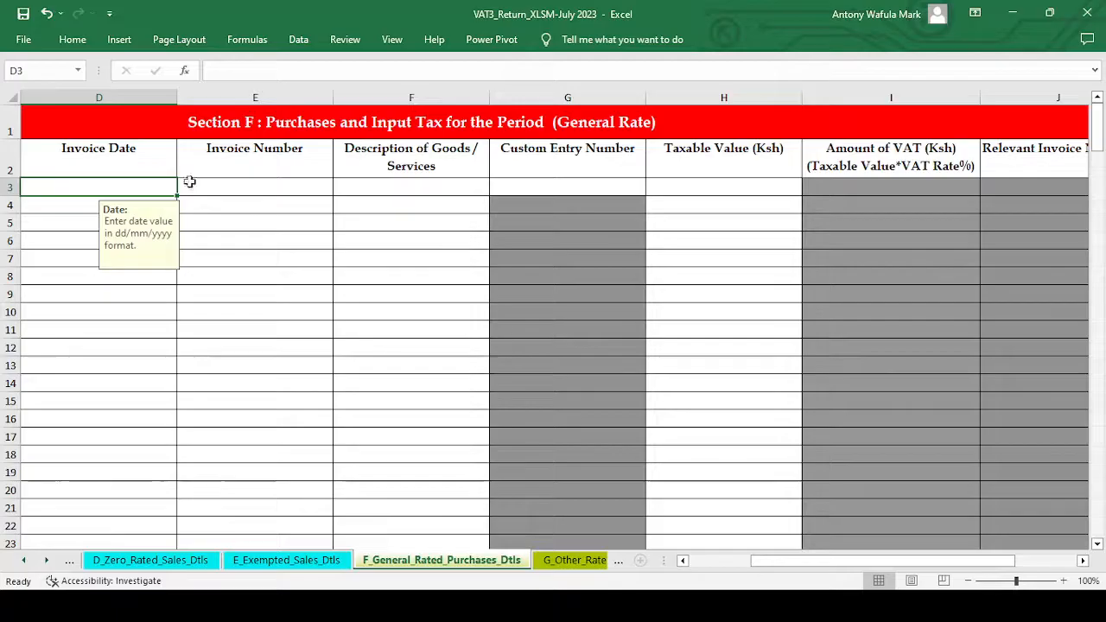
left_click(261, 183)
left_click(435, 187)
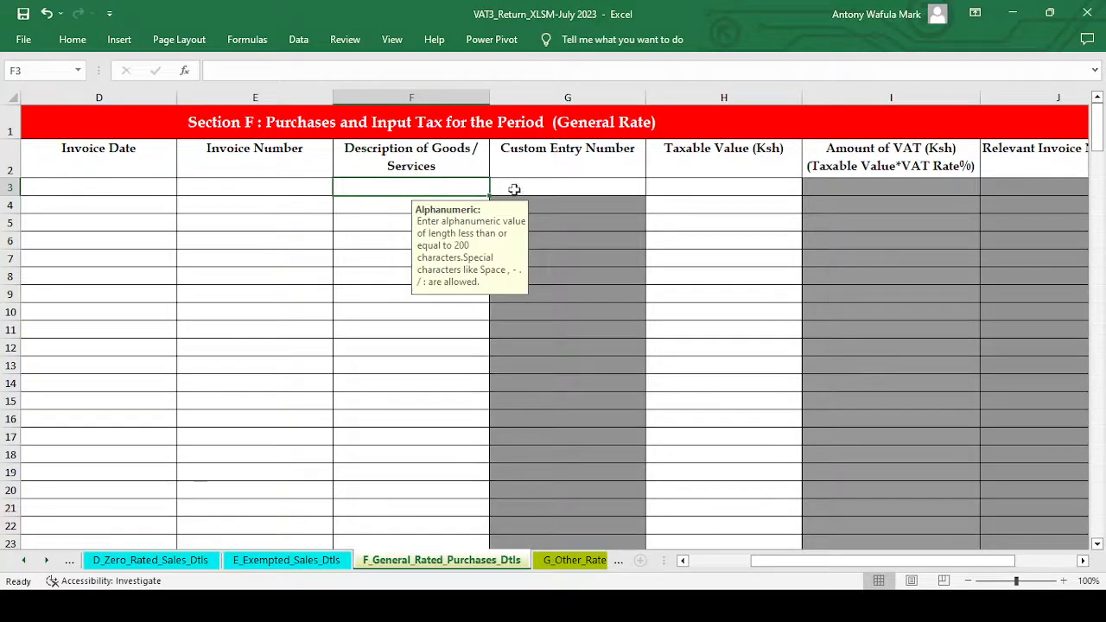
left_click(577, 189)
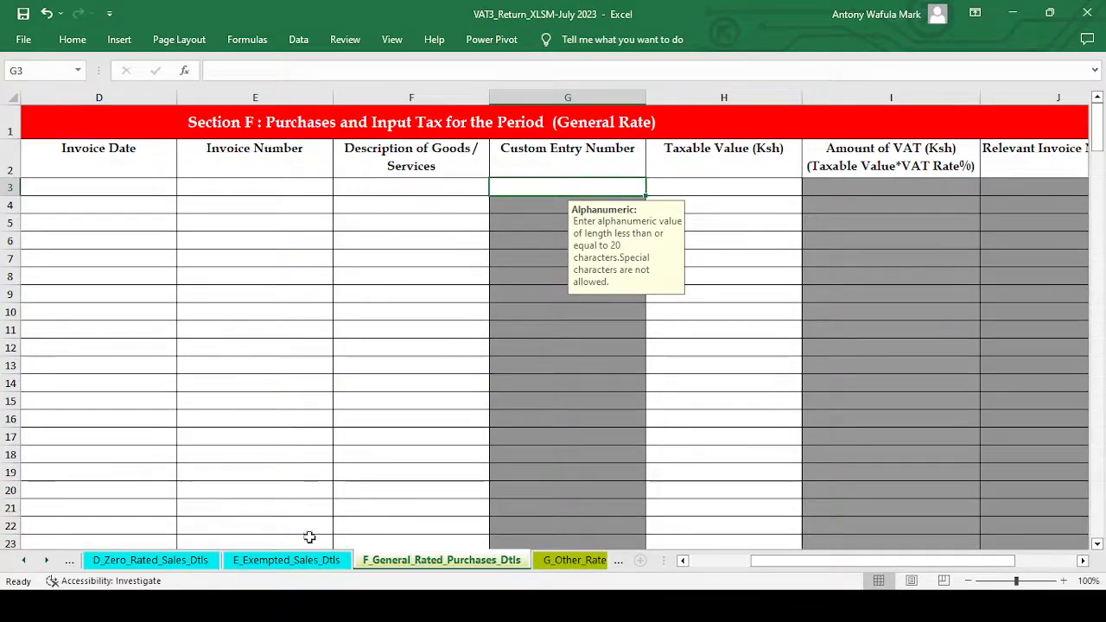
Step: Open Section G (Other Rate) purchases and set the first row's type of purchases to Local
left_click(47, 561)
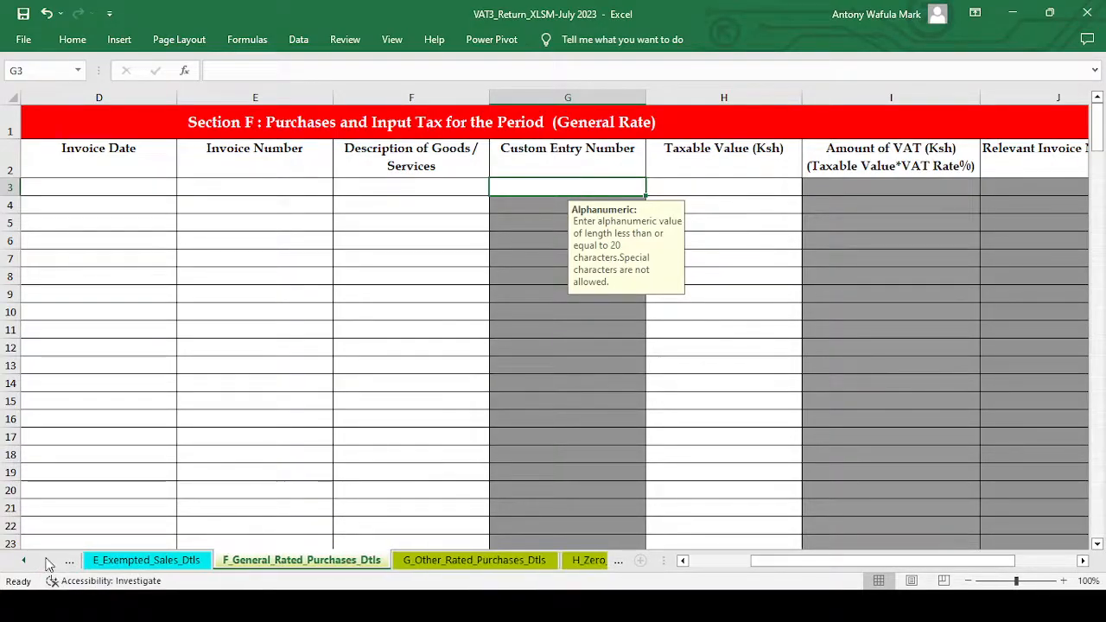
left_click(482, 562)
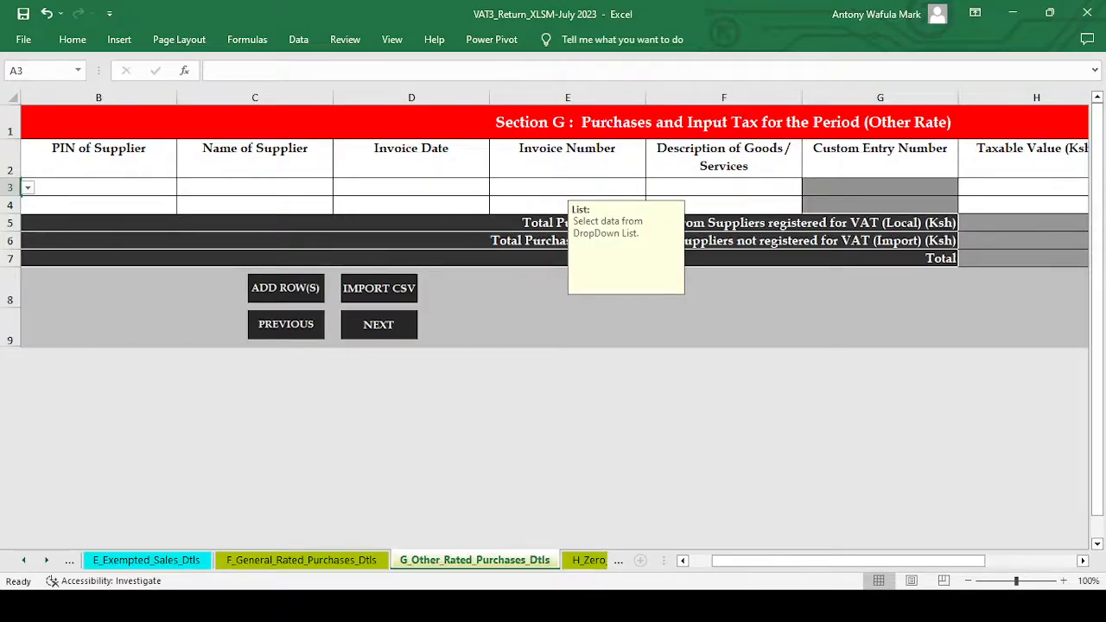
left_click(19, 561)
left_click(19, 562)
left_click(313, 563)
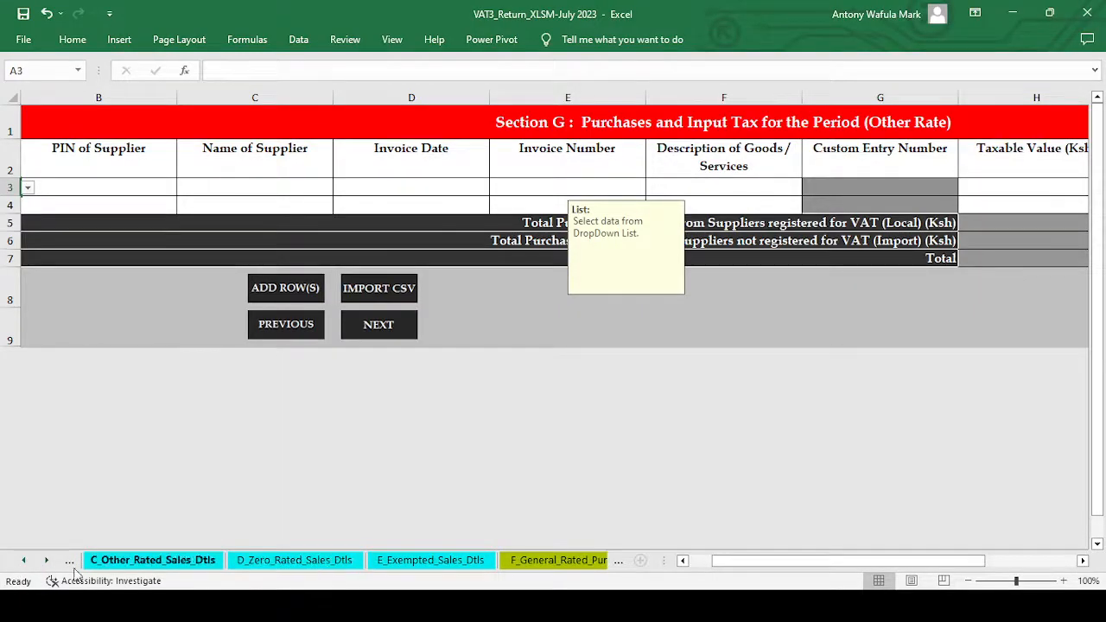
left_click(47, 561)
left_click(47, 561)
left_click(47, 561)
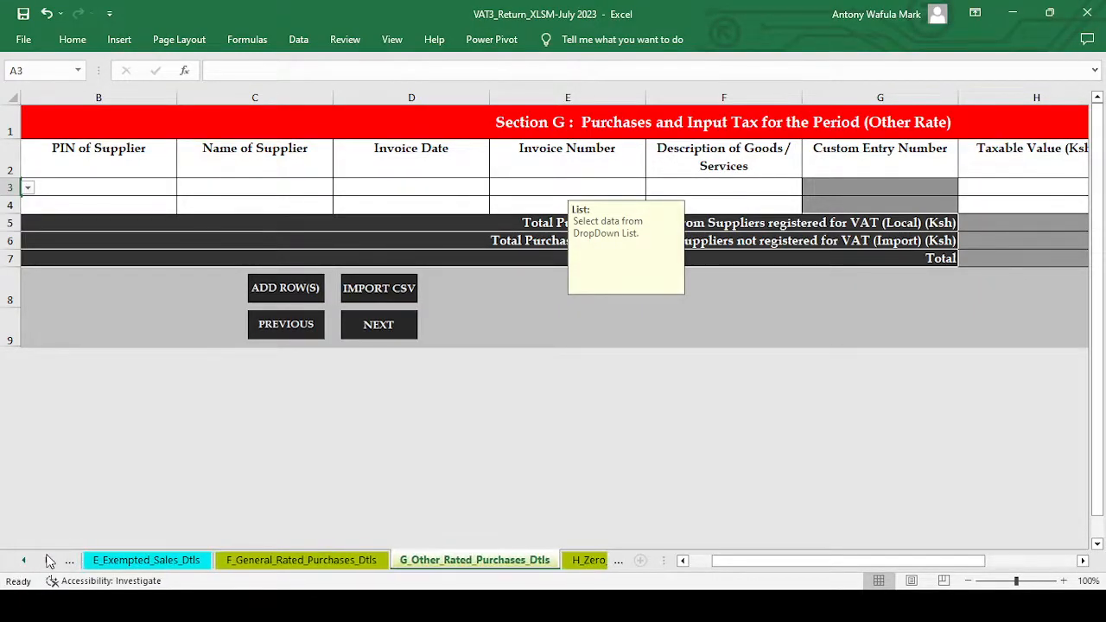
left_click(47, 561)
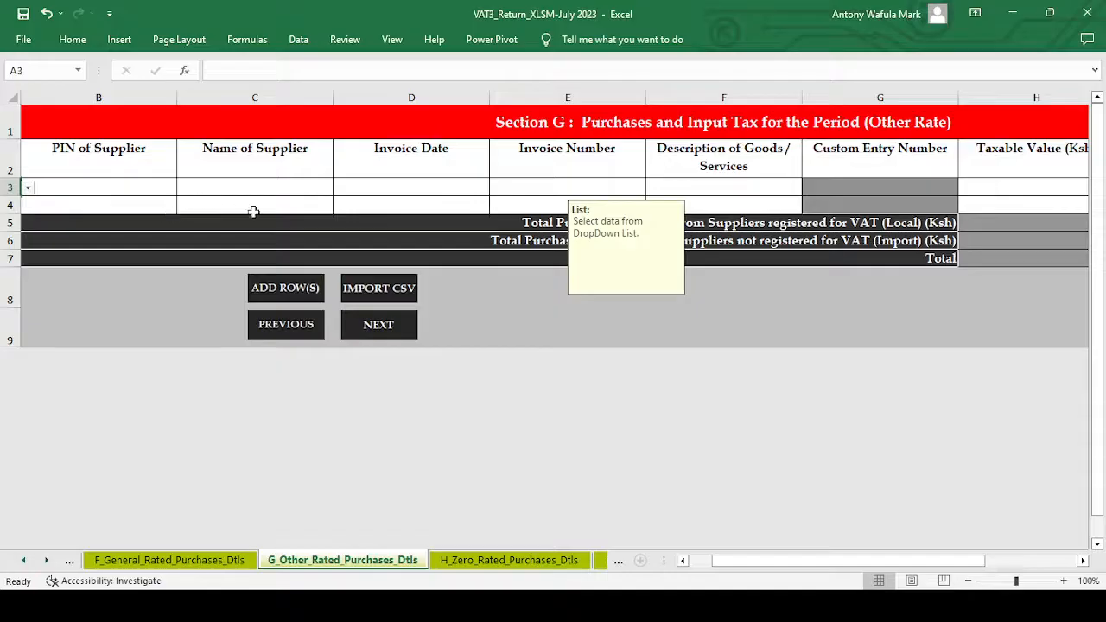
left_click_drag(868, 562, 843, 563)
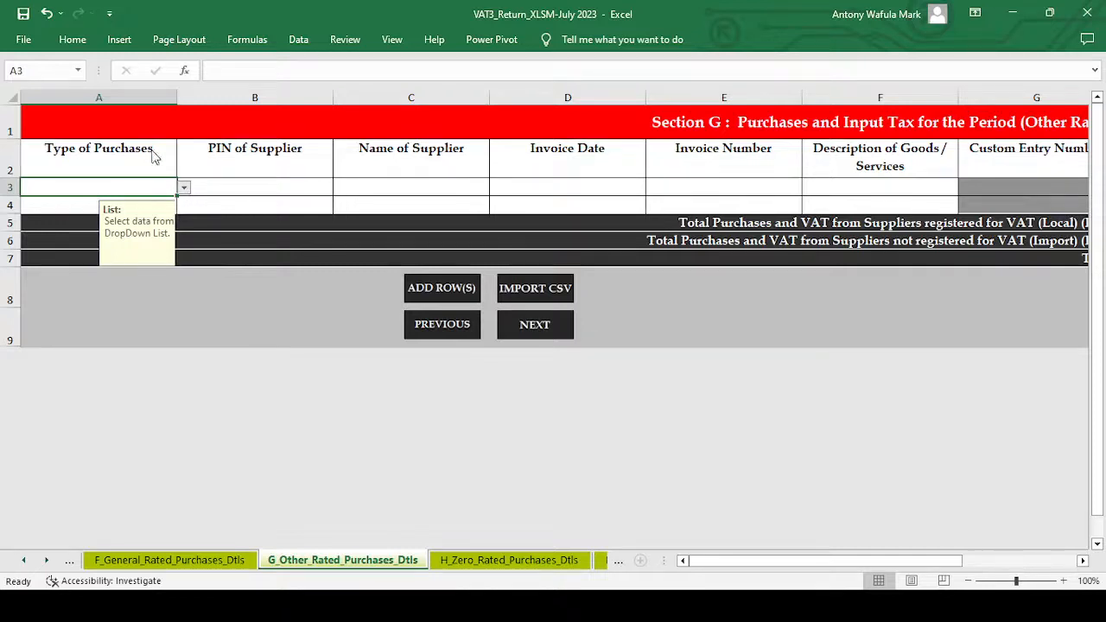
left_click(139, 205)
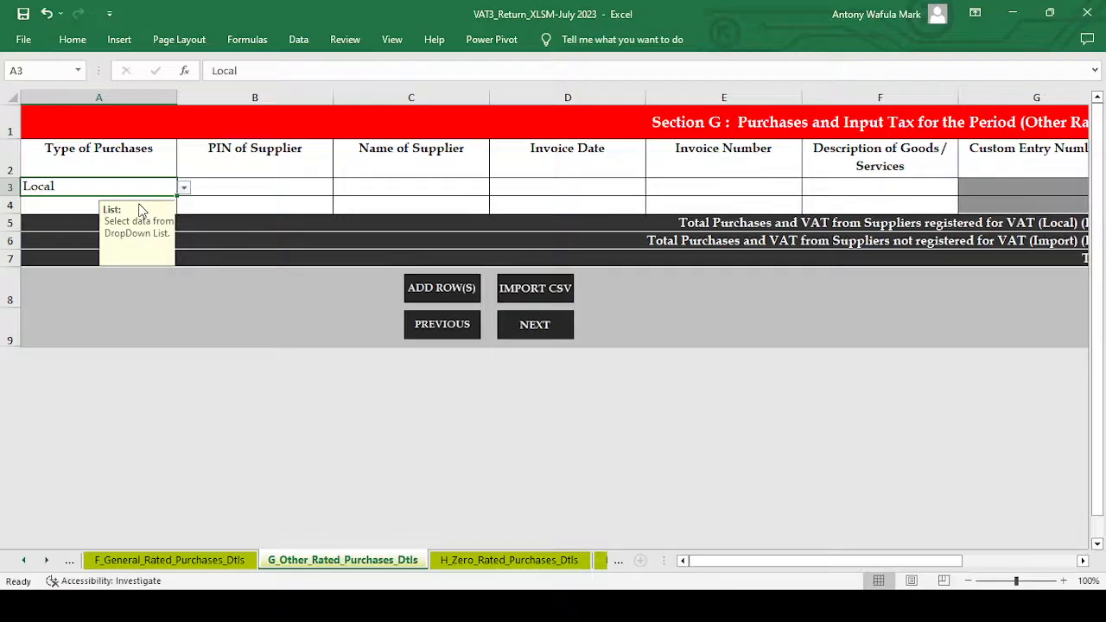
Step: Examine Section G's supplier PIN, supplier name, invoice date, invoice number and goods description fields
left_click(286, 181)
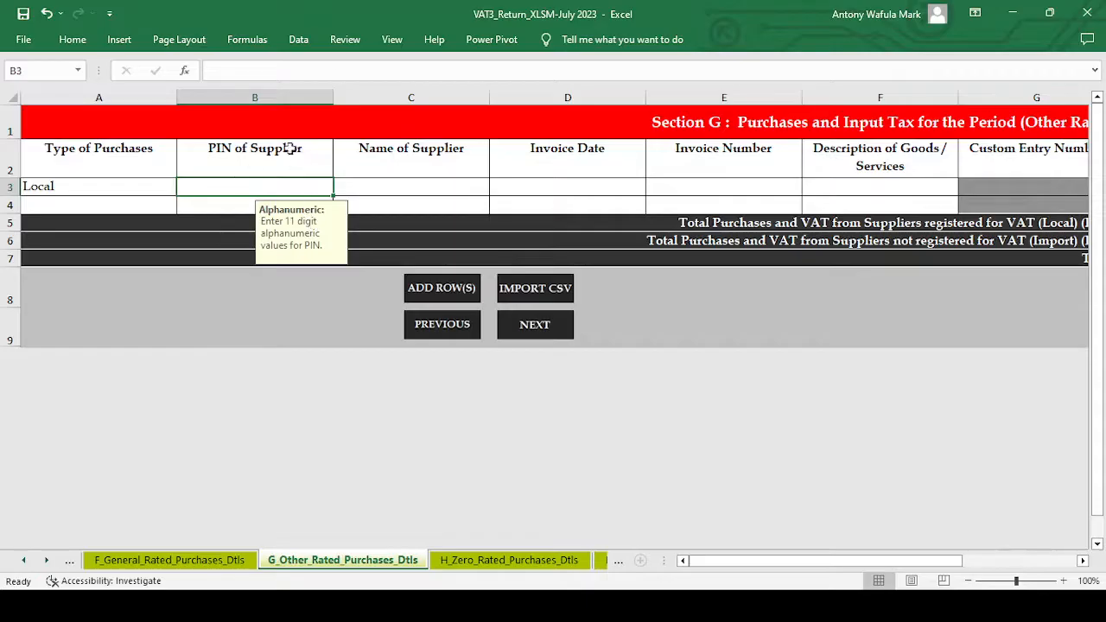
left_click(373, 196)
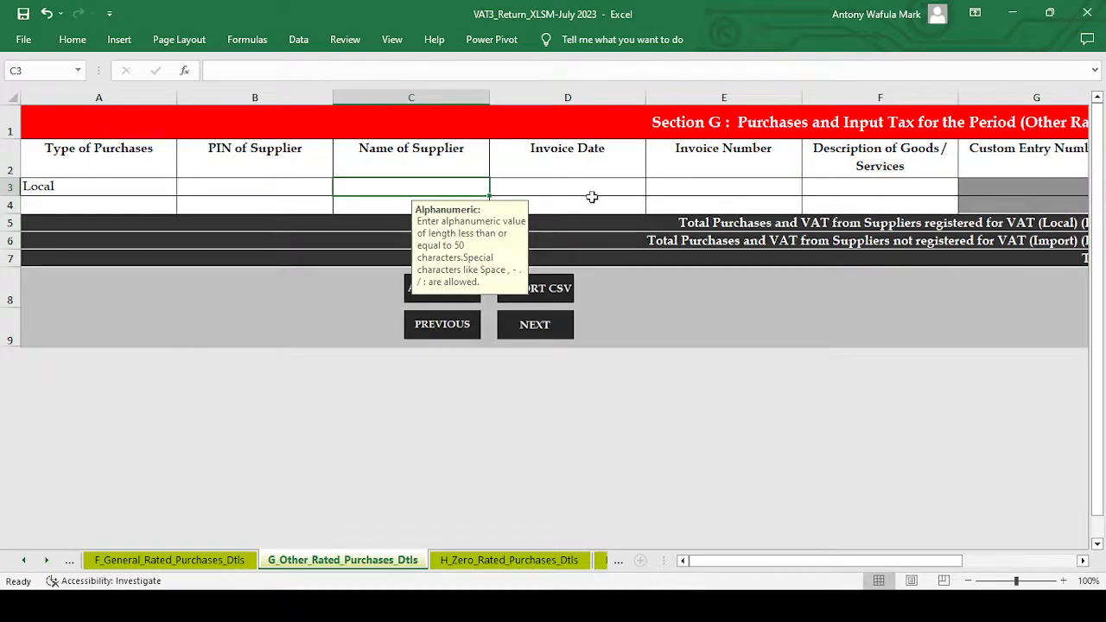
left_click(592, 184)
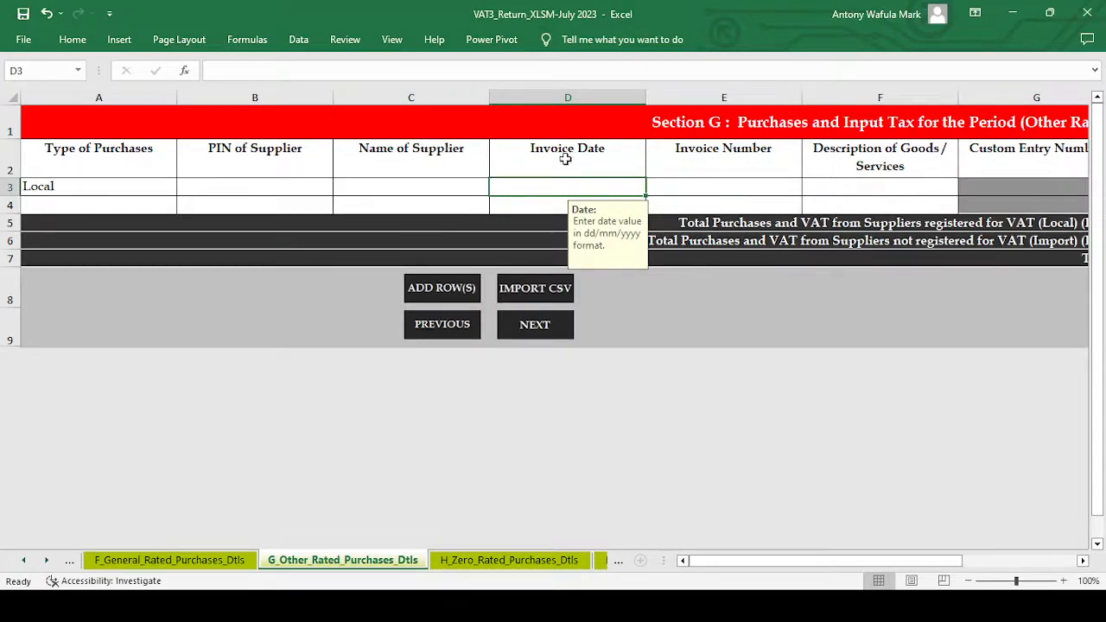
left_click(704, 175)
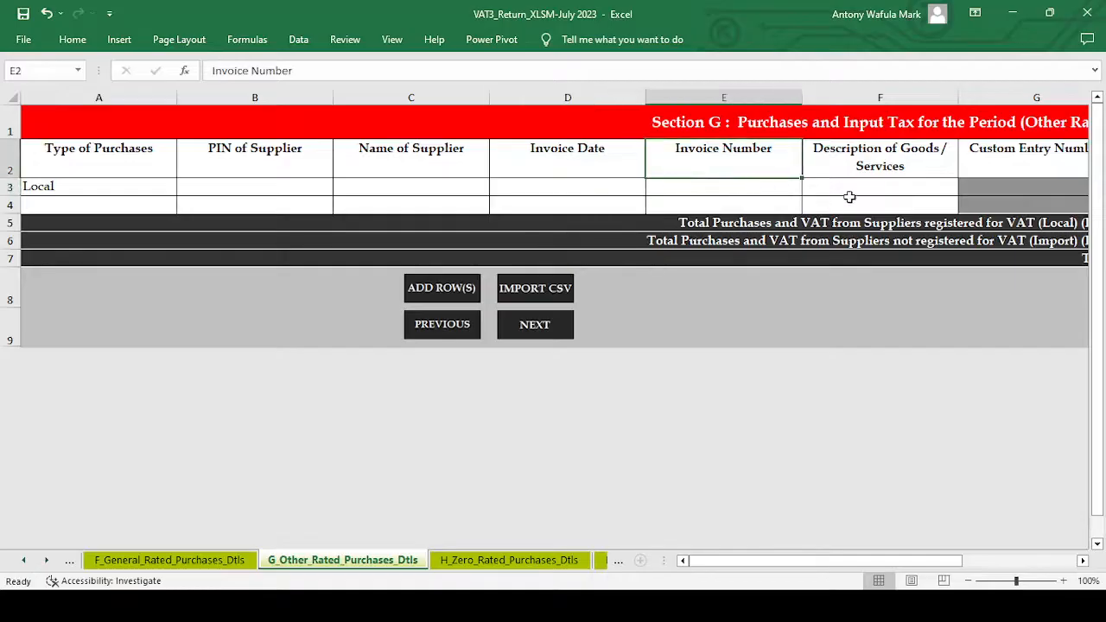
left_click(926, 188)
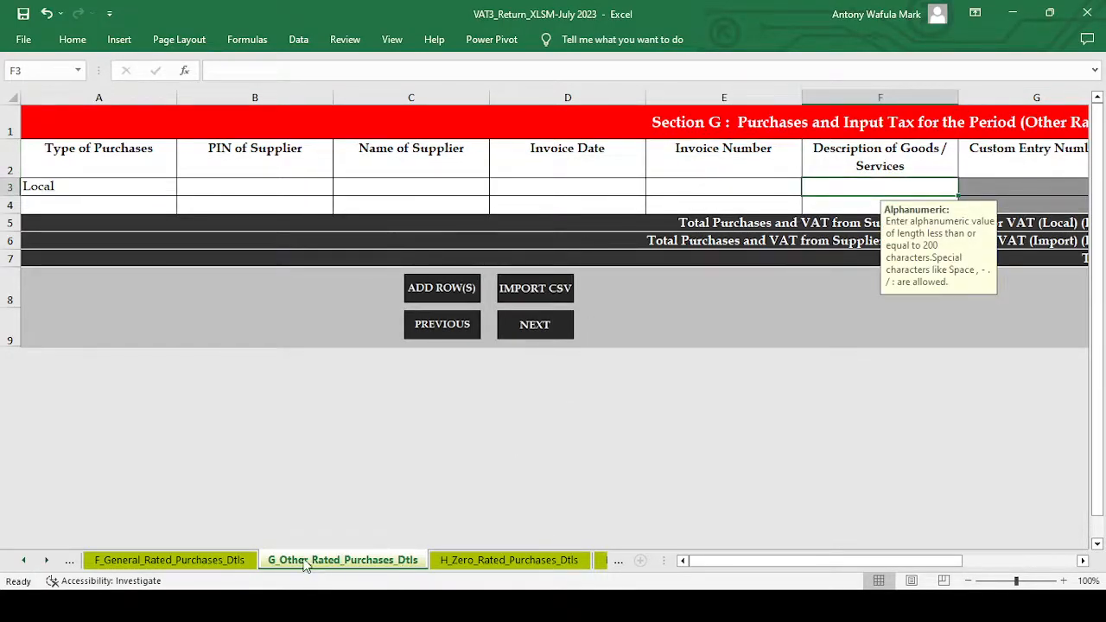
Step: Review the purchase schedules in Section H (Zero Rated) and Section I (Exempt), including the type of purchases and supplier PIN fields
left_click(513, 563)
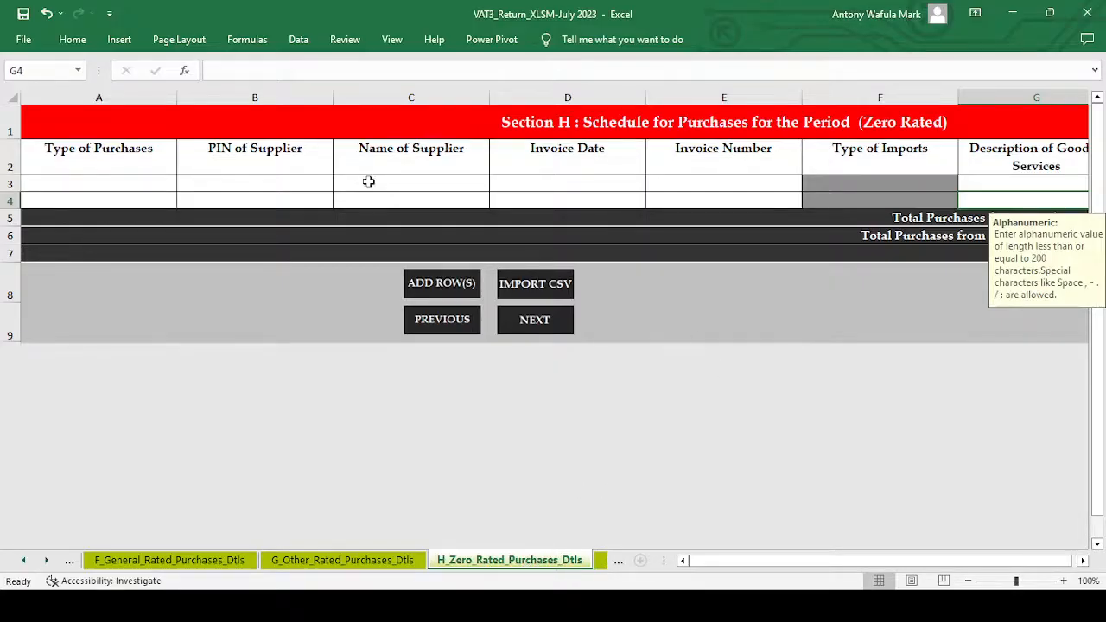
left_click(160, 187)
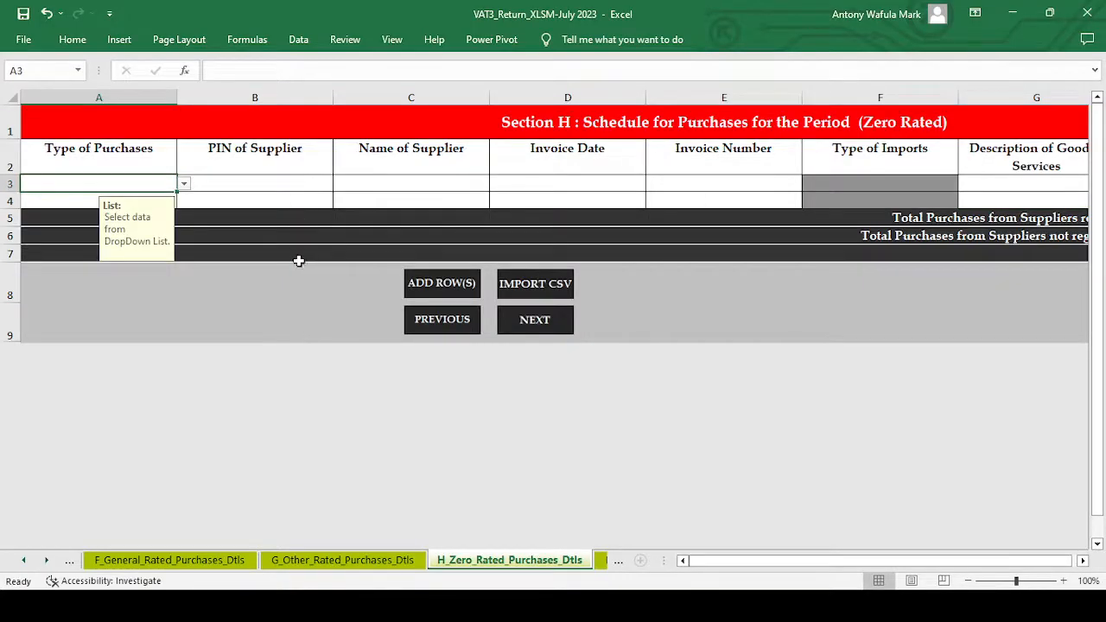
left_click(603, 560)
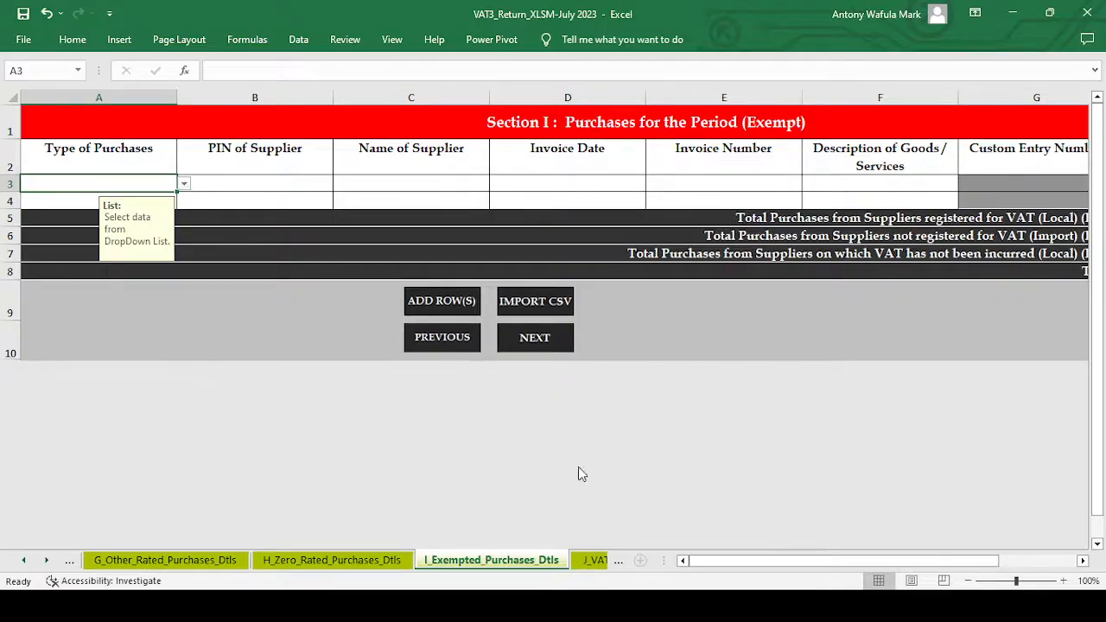
left_click(230, 181)
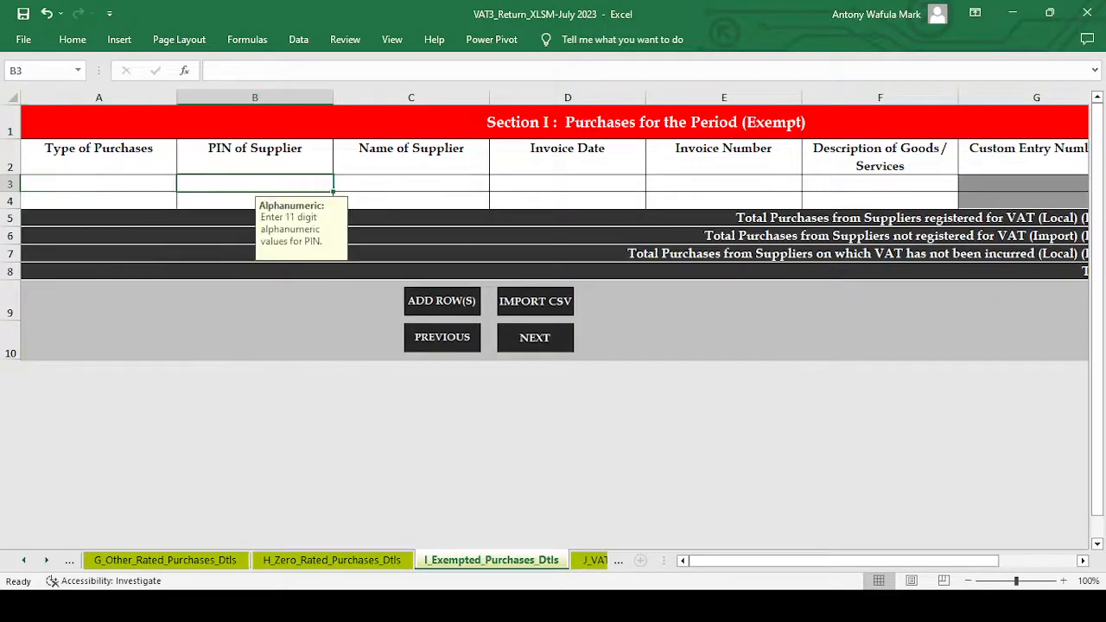
Step: Review Section J on VAT claimable for imported services and Section K's advance payment, self assessment and credit adjustment tables
left_click(596, 561)
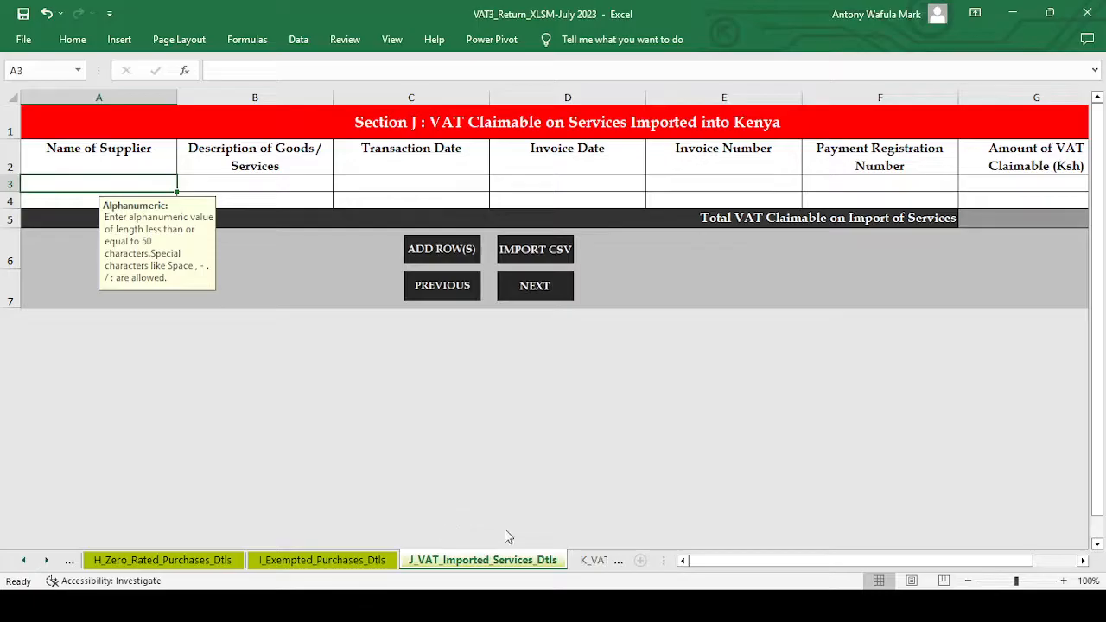
left_click(508, 173)
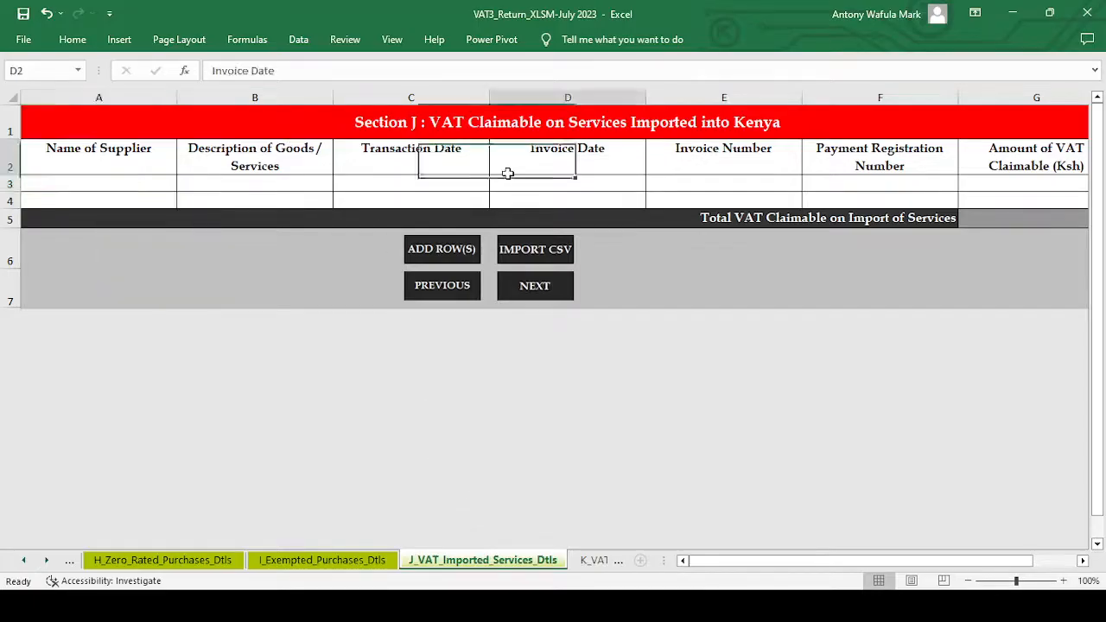
left_click(594, 561)
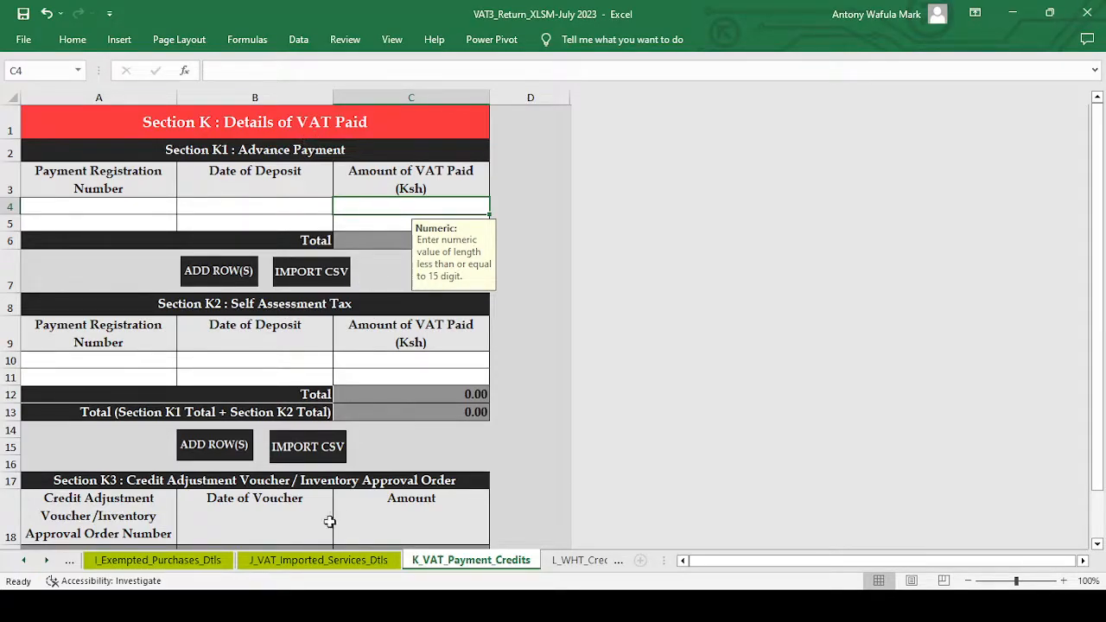
scroll(313, 536, "down", 3)
scroll(316, 537, "up", 2)
scroll(316, 537, "up", 1)
Step: Open Section L (Withholding VAT Certificate) and examine the withholder PIN and withholder name columns
left_click(575, 566)
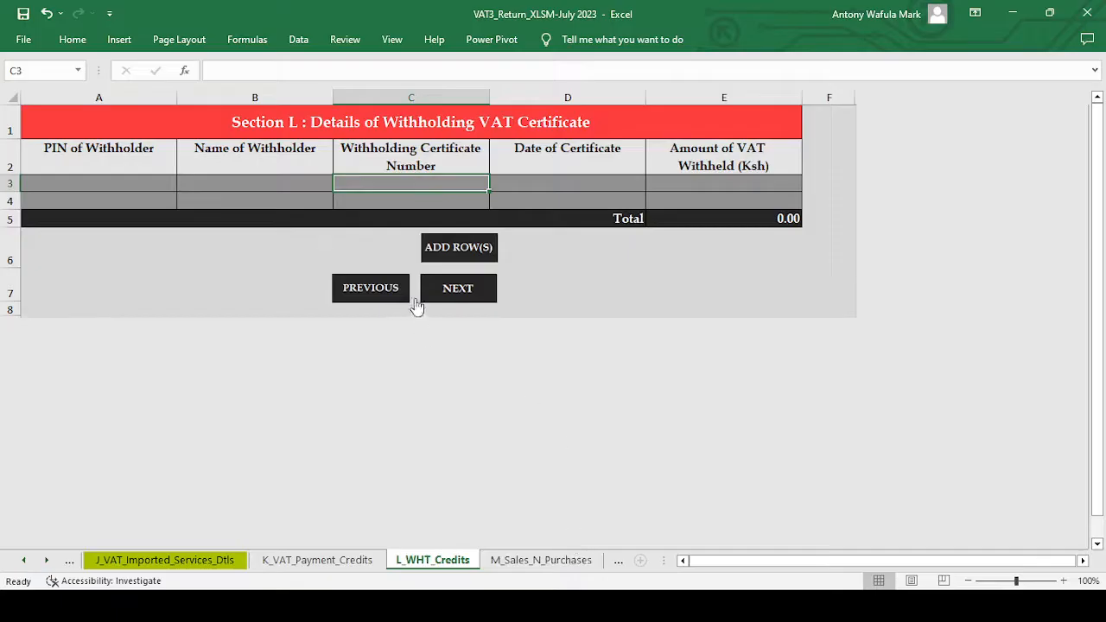
left_click(135, 186)
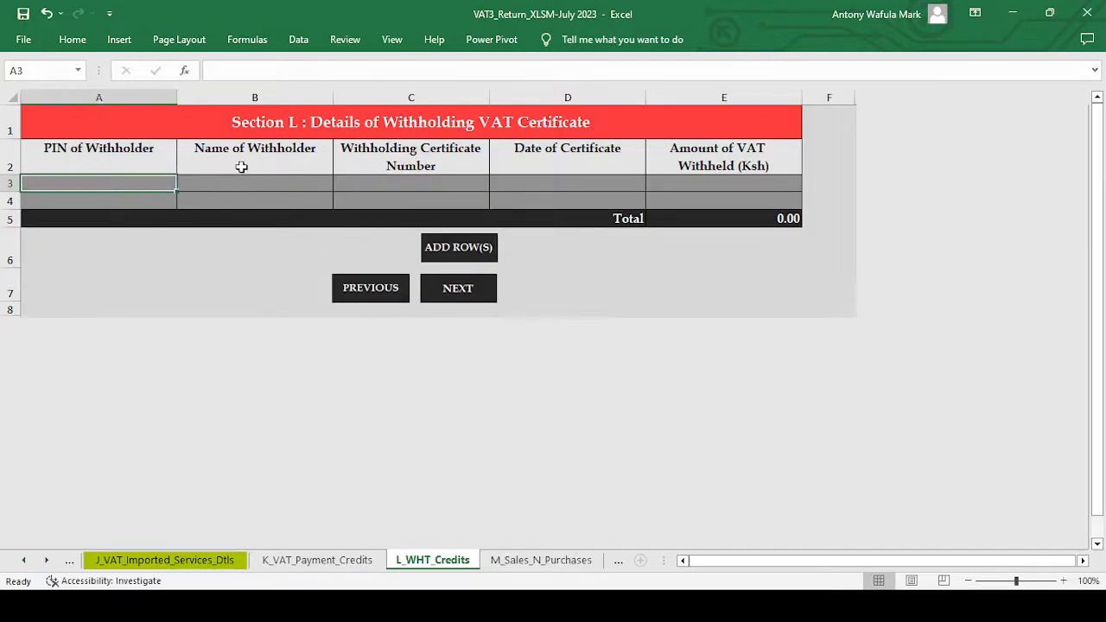
left_click(237, 168)
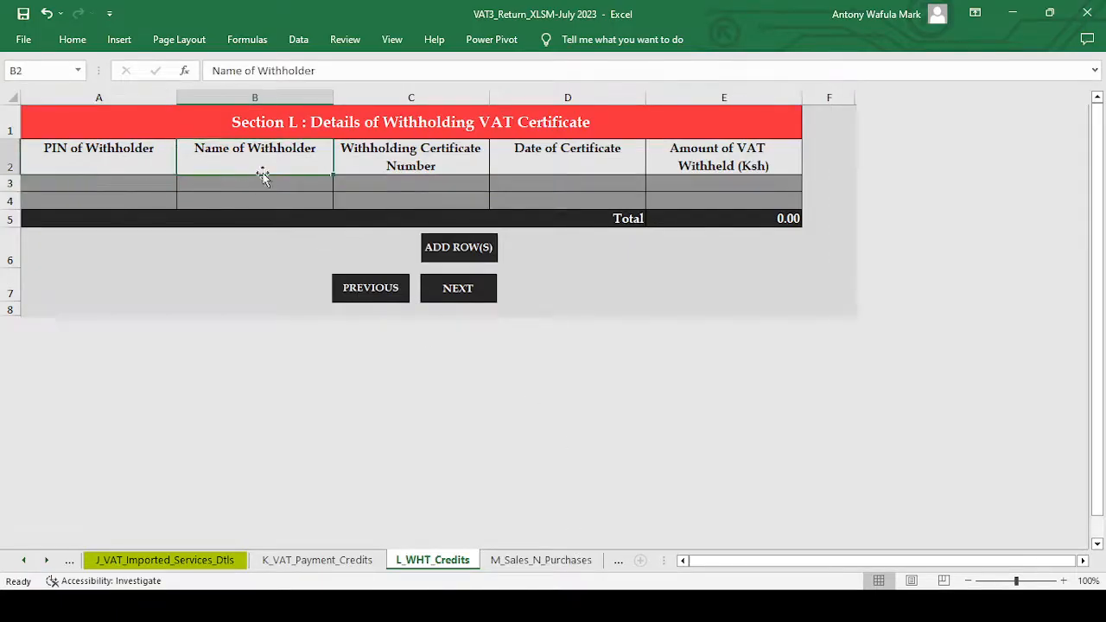
Step: Open the sales and purchases summary and review Section M's output VAT and Section N's input VAT figures
left_click(534, 563)
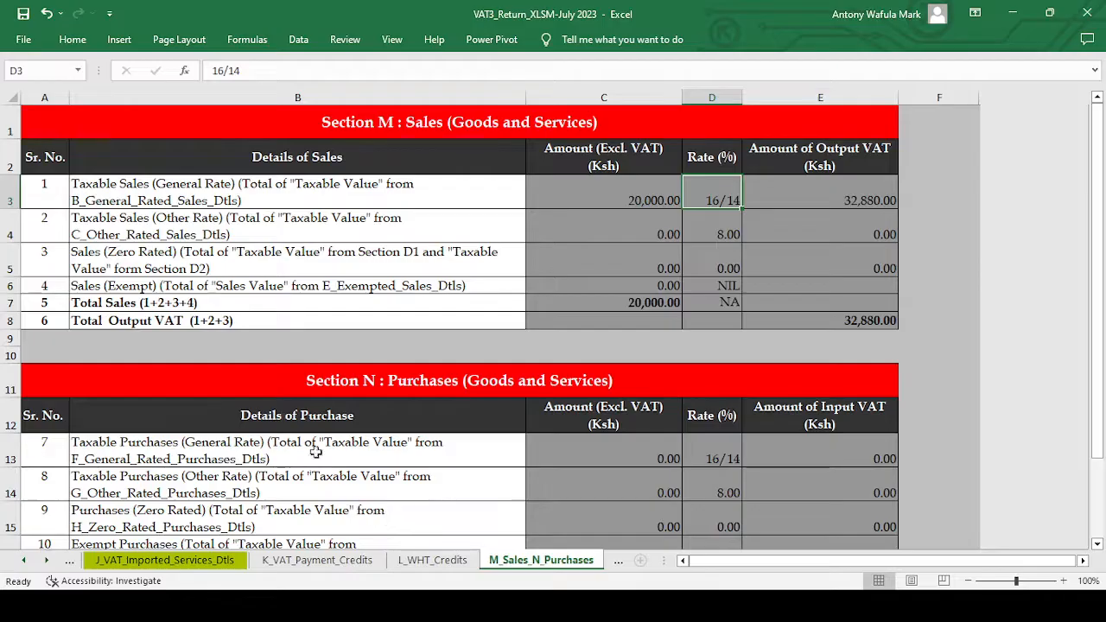
scroll(310, 447, "down", 3)
scroll(310, 448, "up", 3)
scroll(726, 286, "down", 4)
scroll(723, 286, "up", 4)
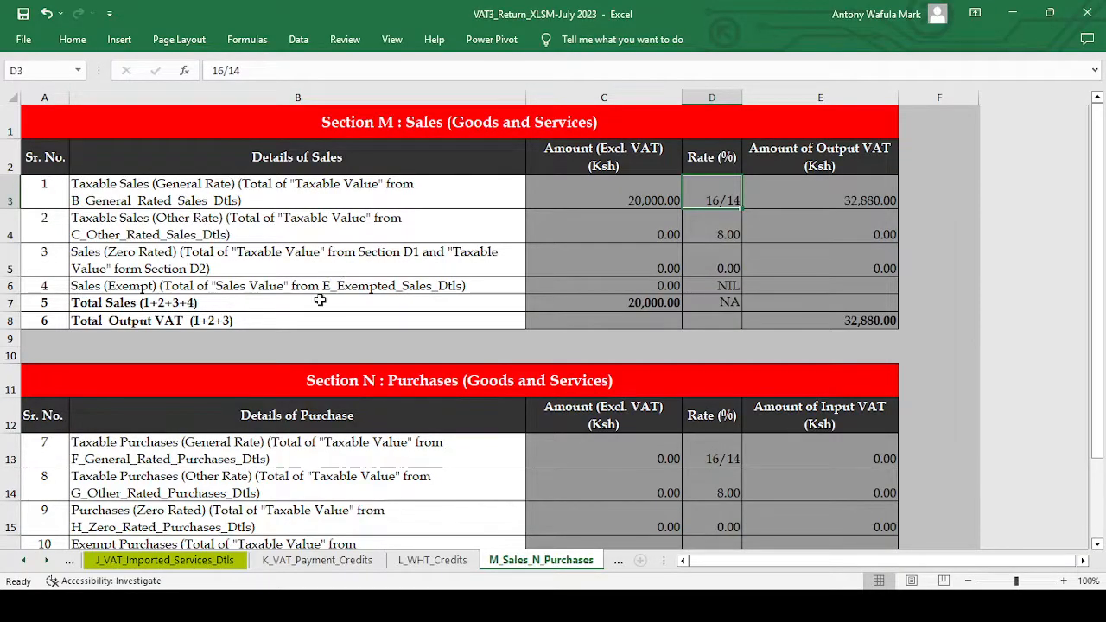
scroll(341, 484, "down", 2)
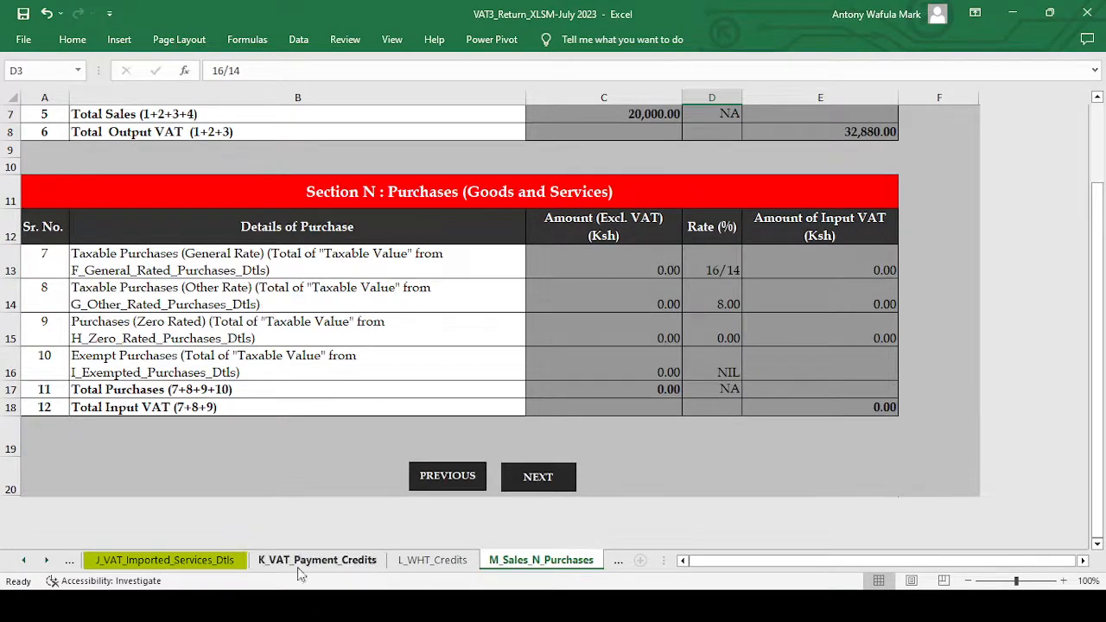
scroll(467, 292, "up", 2)
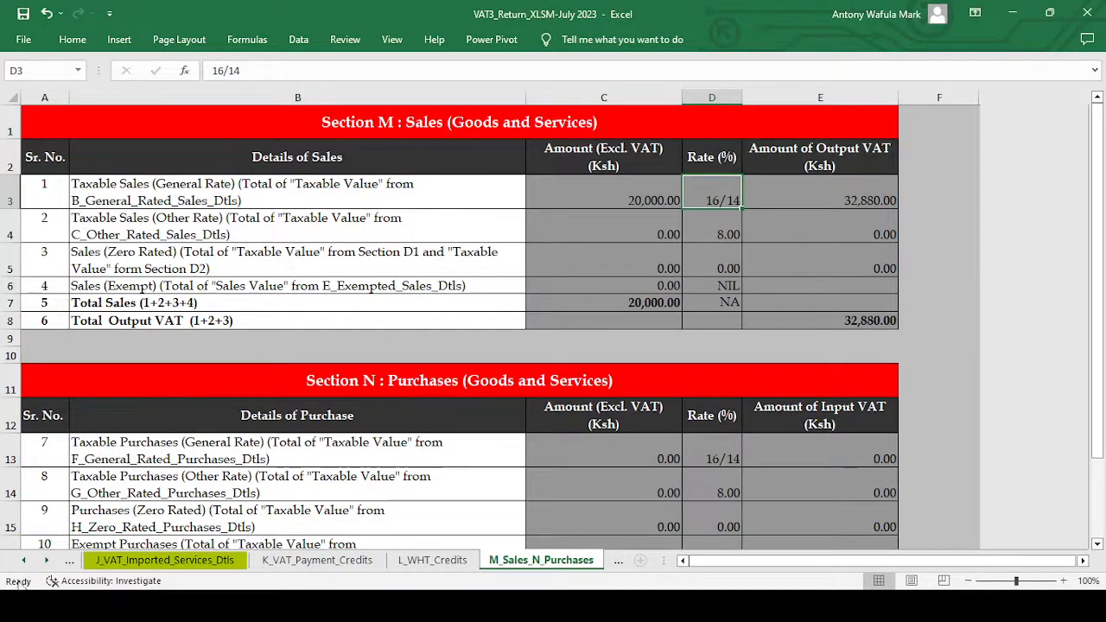
Step: Open Section O (Calculation of VAT Due) and examine the credit brought forward, withholding VAT credit and refund claim lodged amounts
left_click(47, 562)
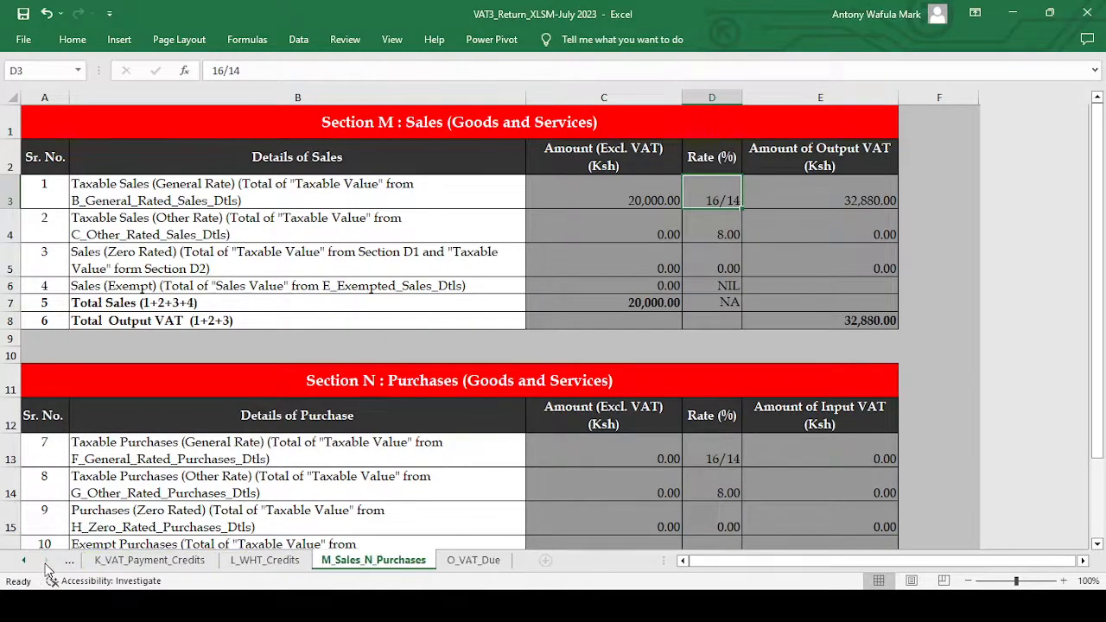
left_click(474, 560)
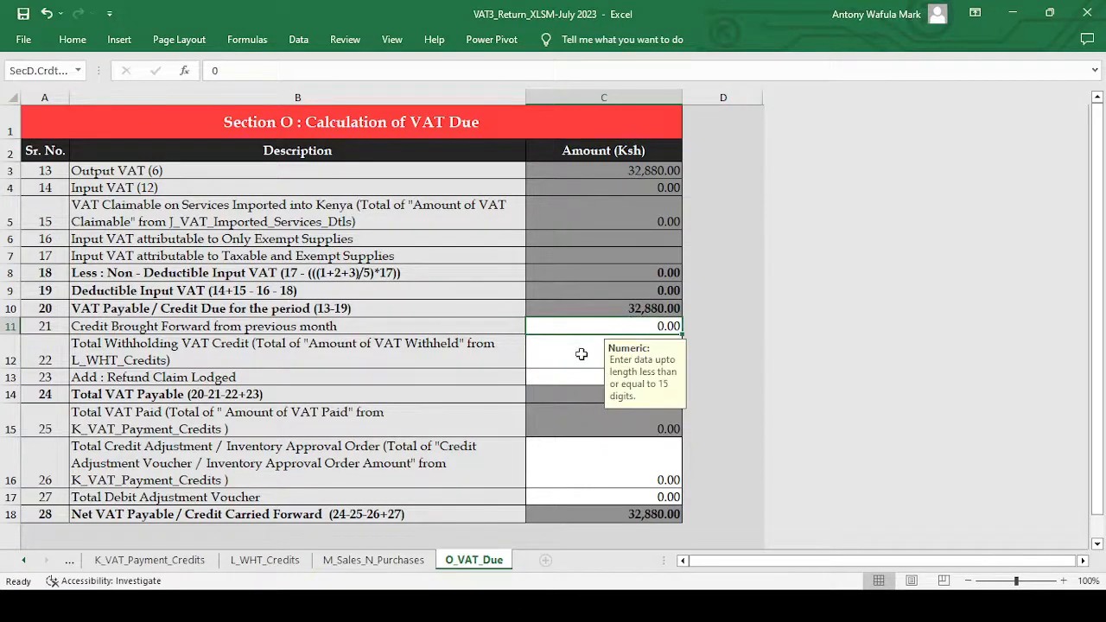
left_click(565, 380)
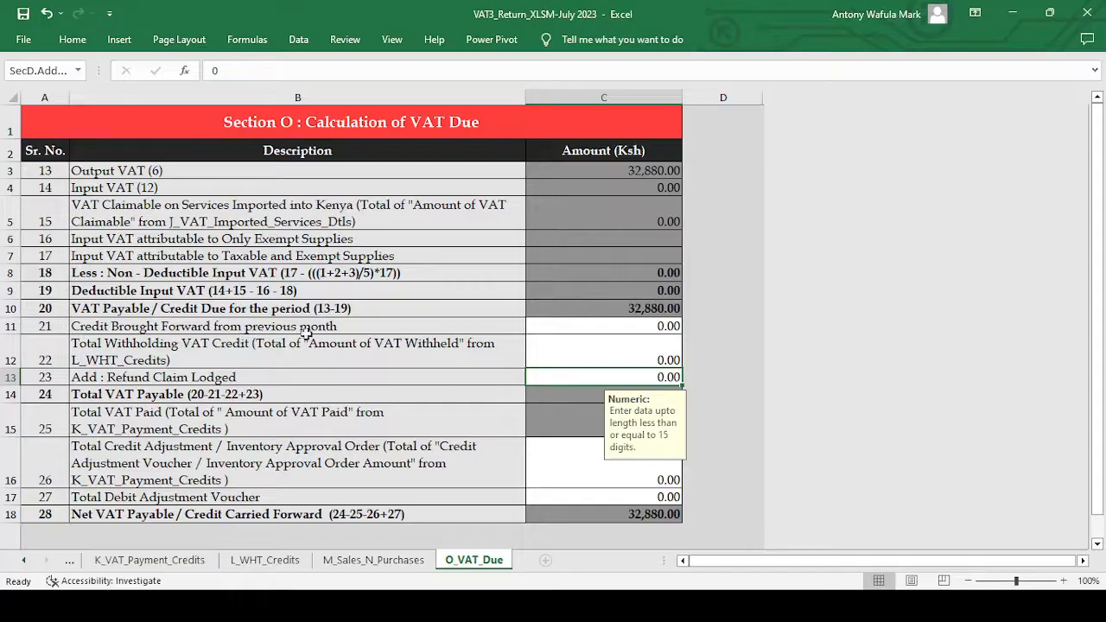
left_click(602, 329)
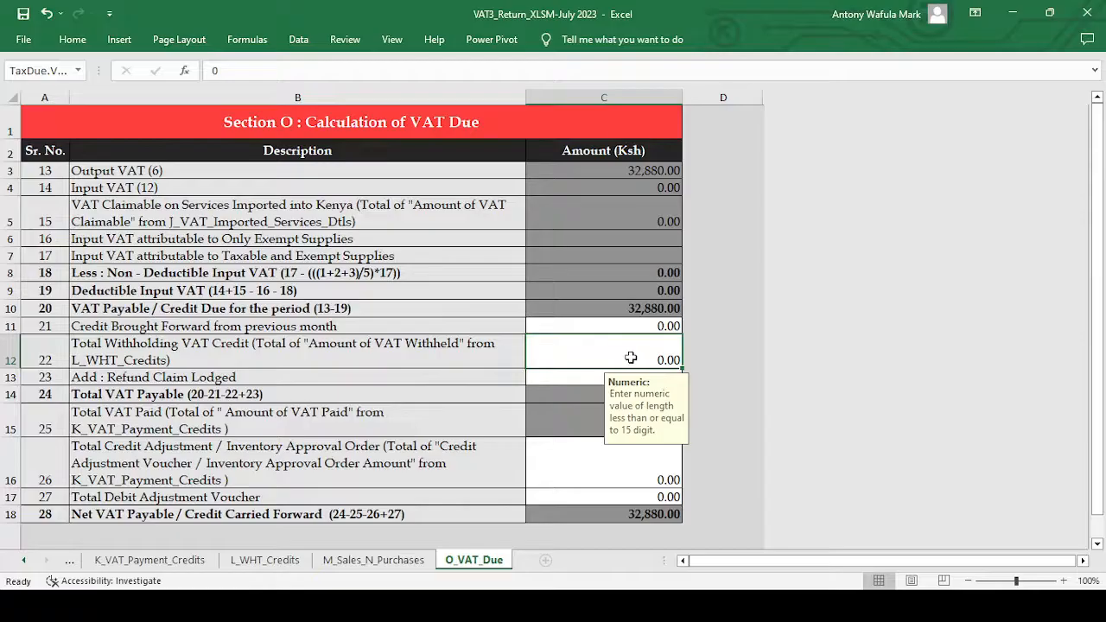
left_click(570, 375)
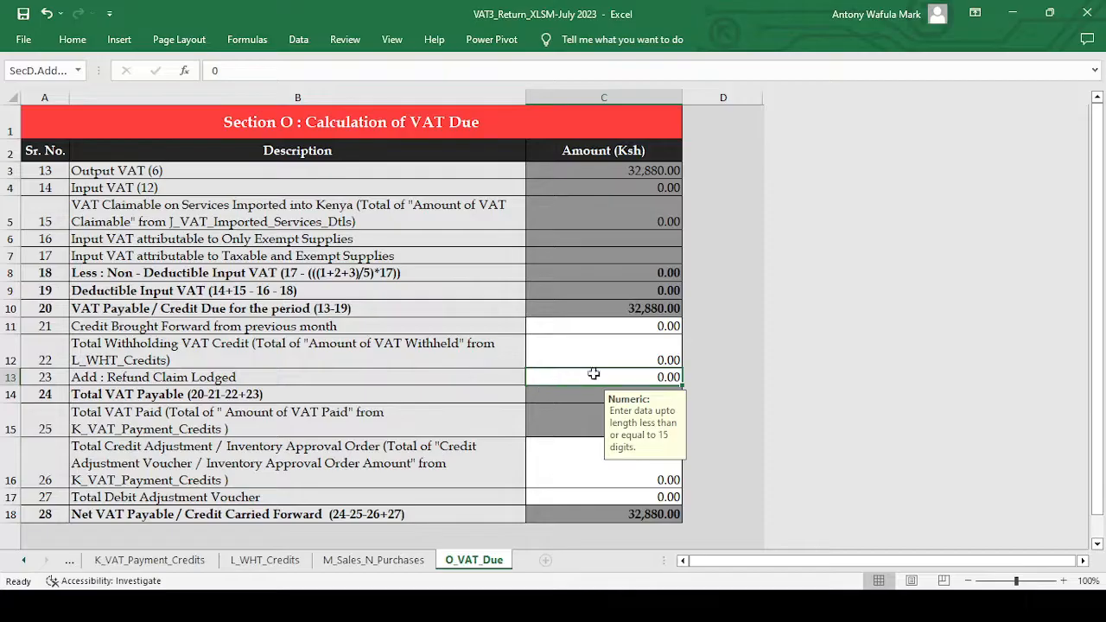
Step: Examine Section O's credit adjustment and withholding VAT credit amounts, and validate the VAT return workbook
left_click(577, 460)
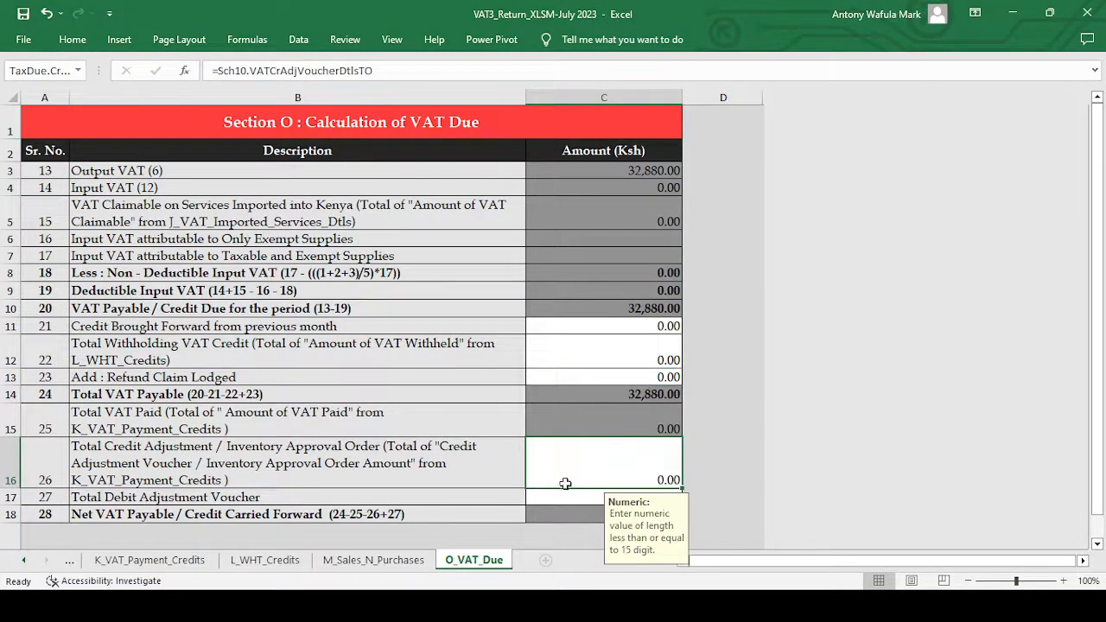
scroll(559, 502, "down", 1)
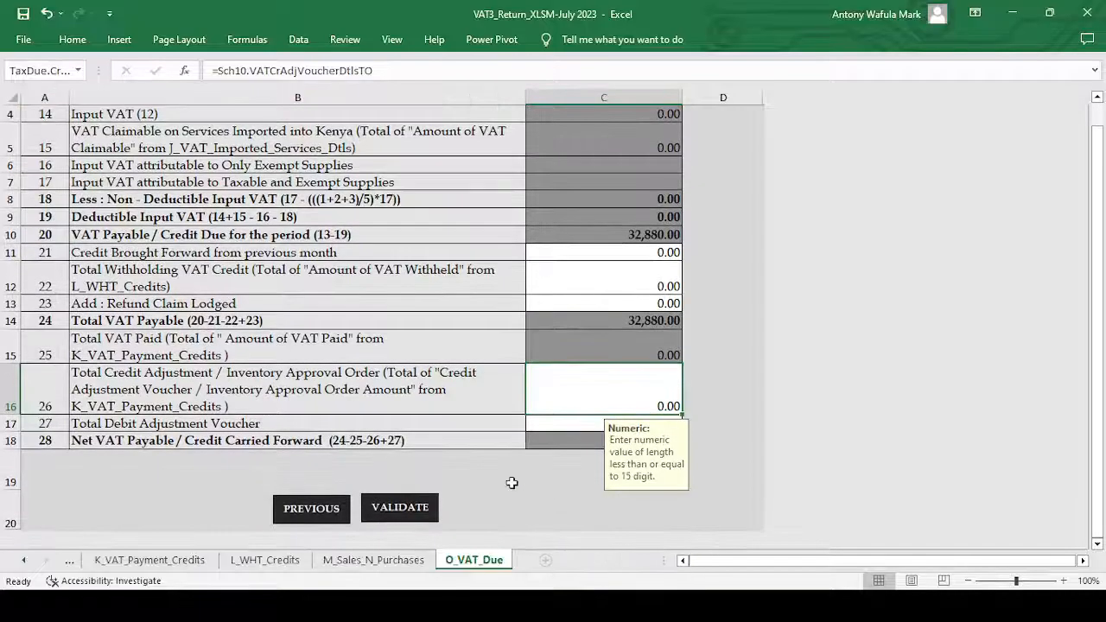
left_click(612, 285)
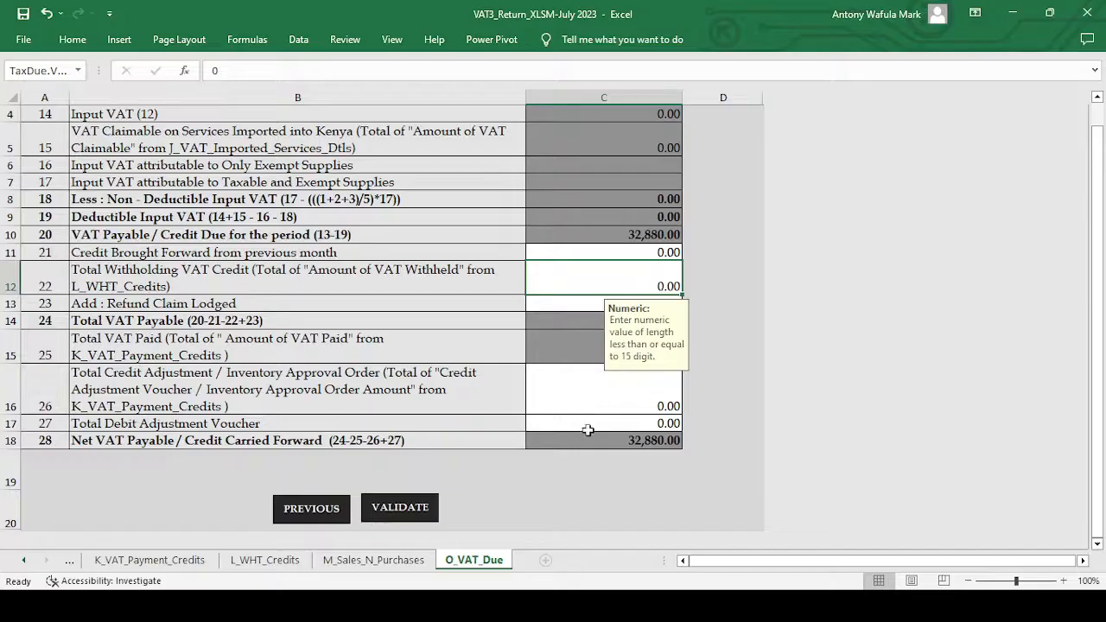
left_click(390, 509)
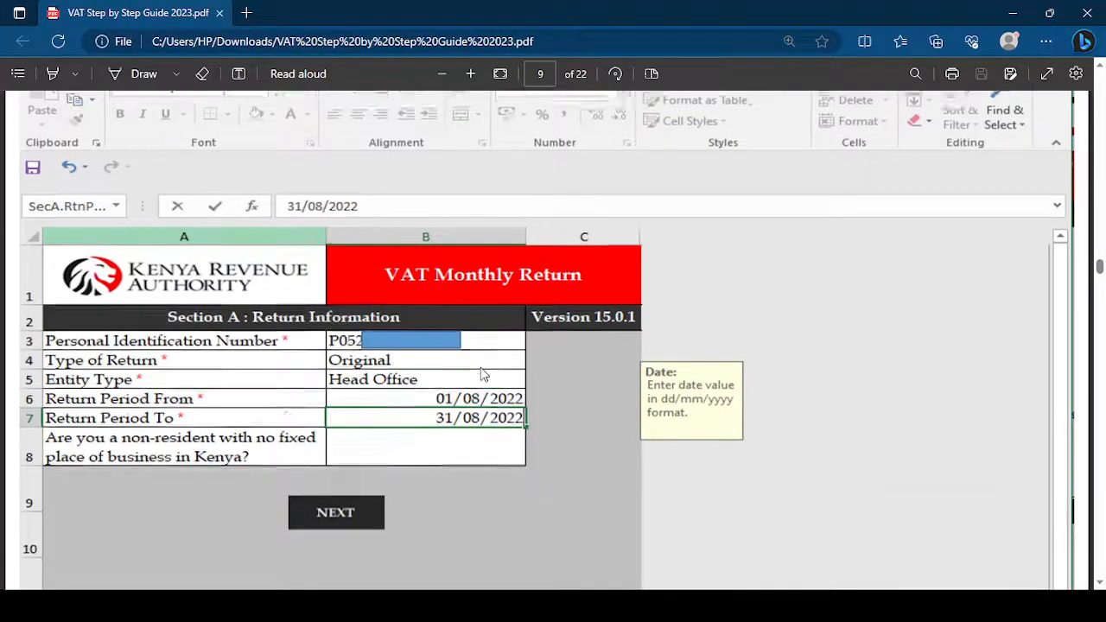
Step: Switch to the VAT Step by Step Guide 2023 PDF and review its sample sales and purchases pages up to Section F
scroll(480, 371, "down", 6)
scroll(477, 372, "down", 10)
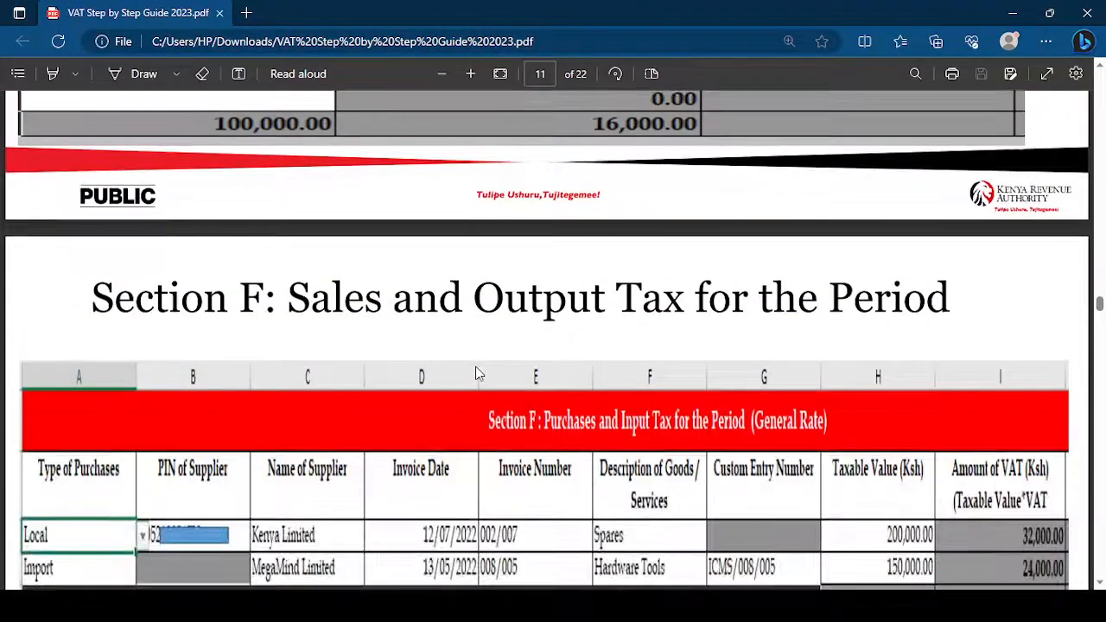
scroll(477, 373, "down", 8)
scroll(479, 374, "down", 10)
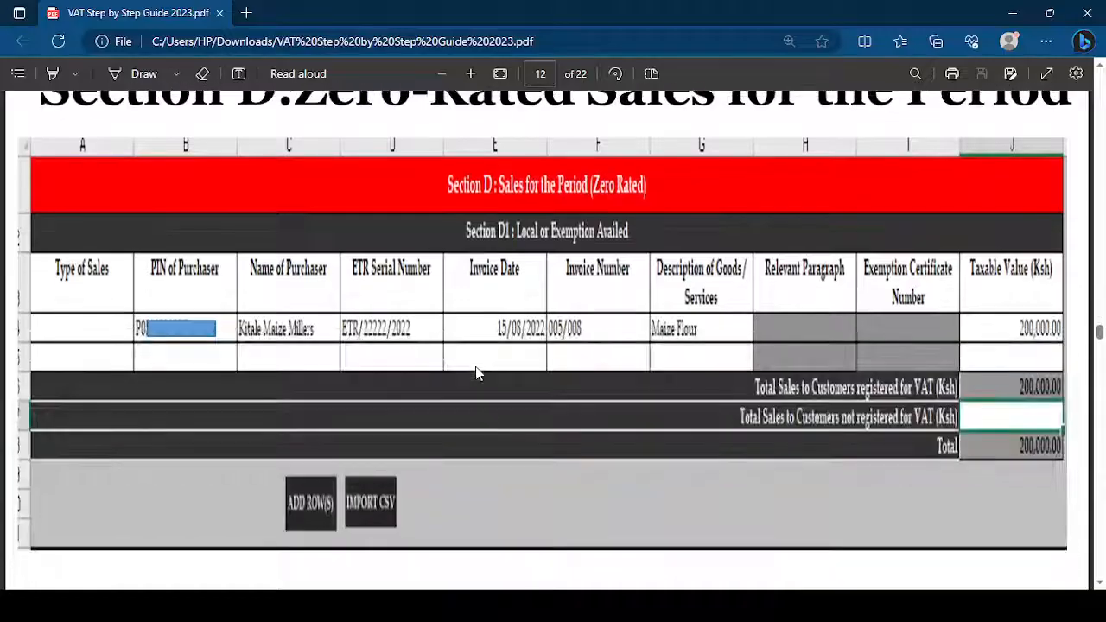
scroll(478, 373, "down", 4)
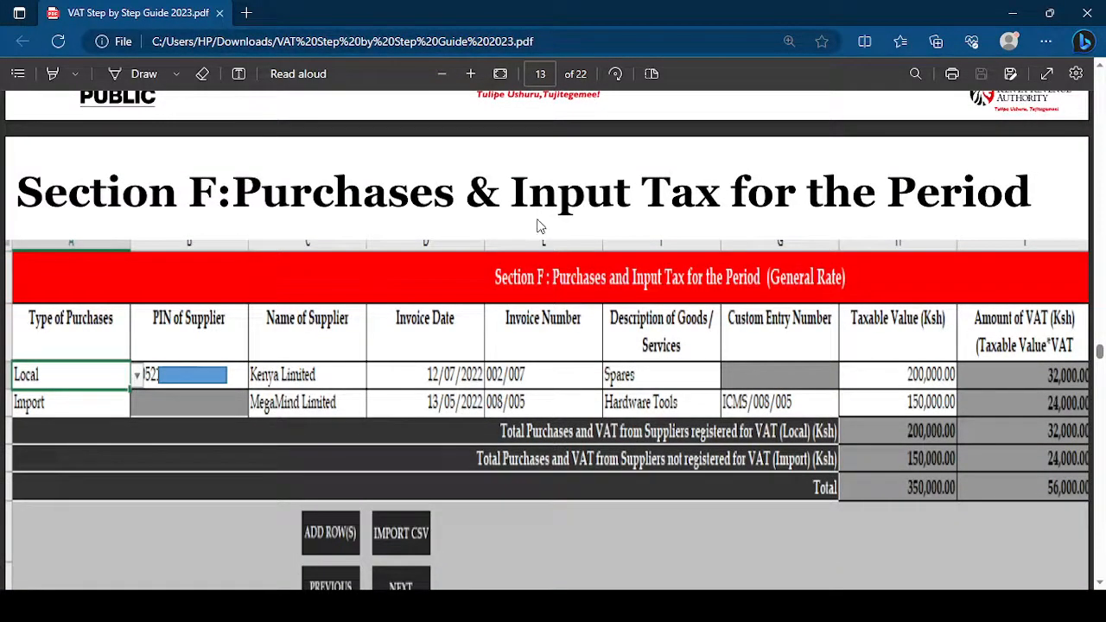
Step: Review the guide's Section M sales and Section N purchases summaries, comparing the output VAT and input VAT totals
scroll(537, 224, "down", 8)
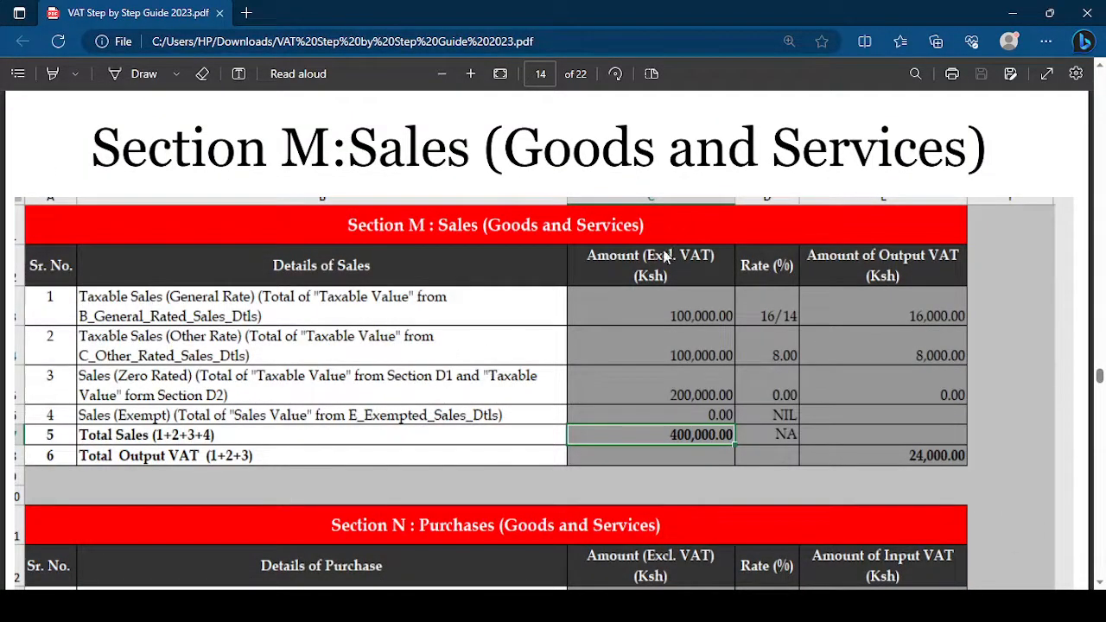
scroll(511, 449, "down", 3)
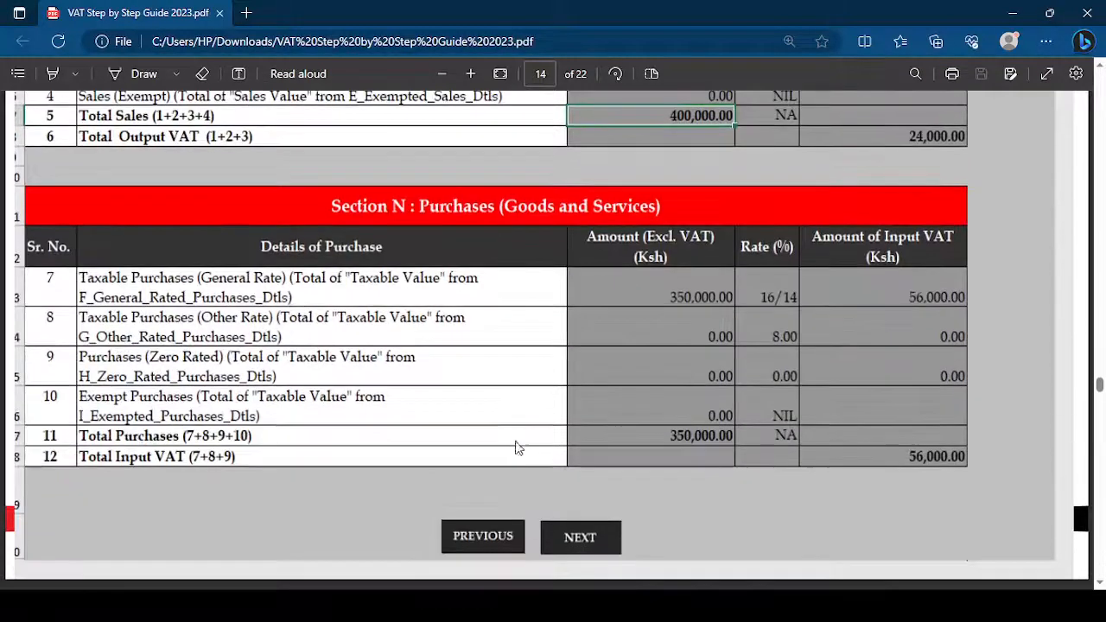
scroll(571, 451, "down", 2)
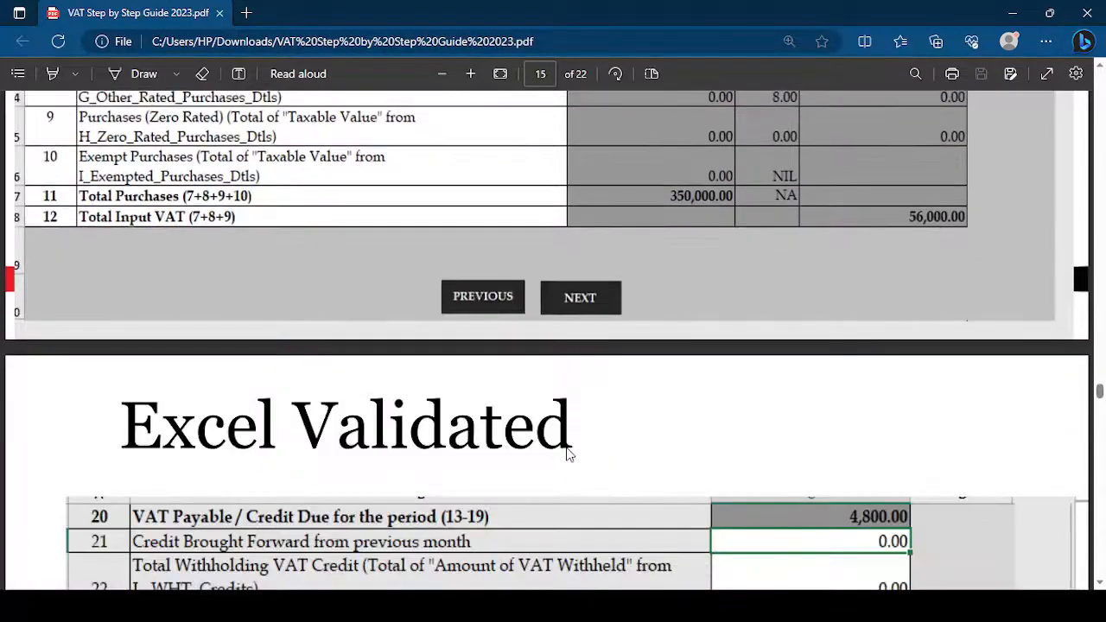
scroll(568, 454, "down", 2)
scroll(566, 449, "down", 2)
scroll(566, 449, "up", 2)
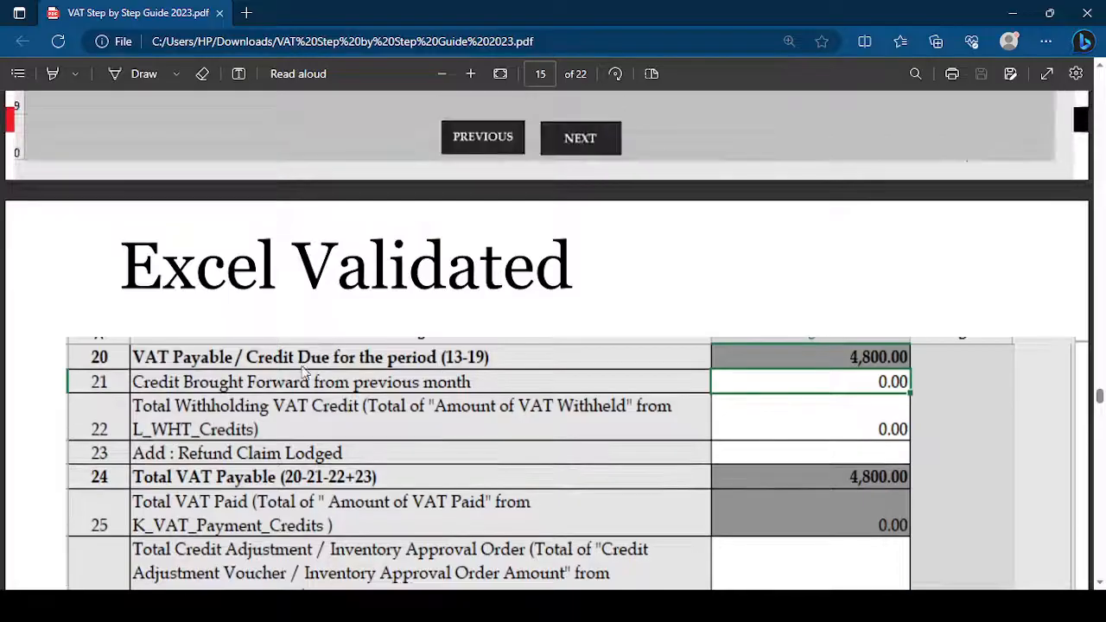
scroll(385, 346, "up", 4)
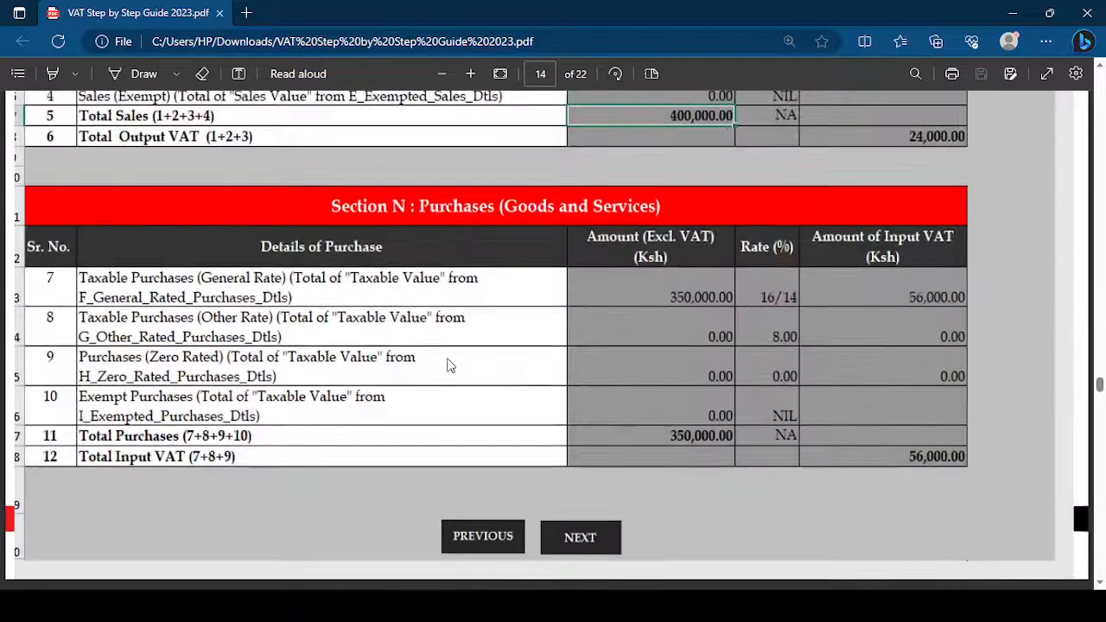
scroll(389, 414, "down", 1)
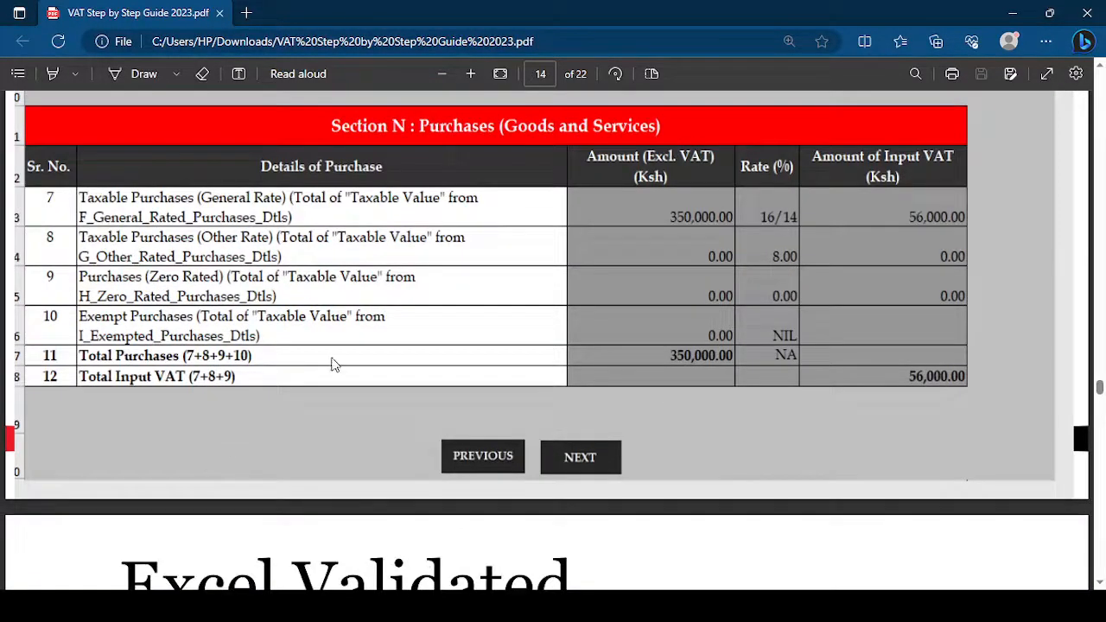
scroll(380, 406, "up", 1)
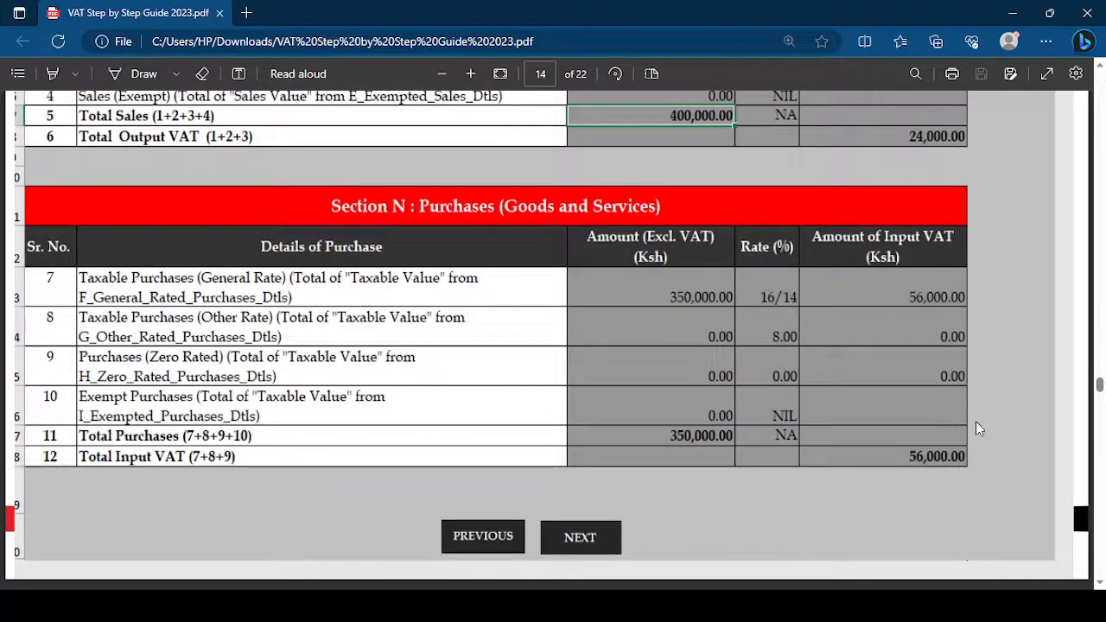
Step: Examine the guide's Excel Validated page, covering the VAT due rows and the Generate Upload File(s) dialog
scroll(761, 499, "down", 3)
scroll(815, 460, "down", 4)
scroll(816, 460, "up", 1)
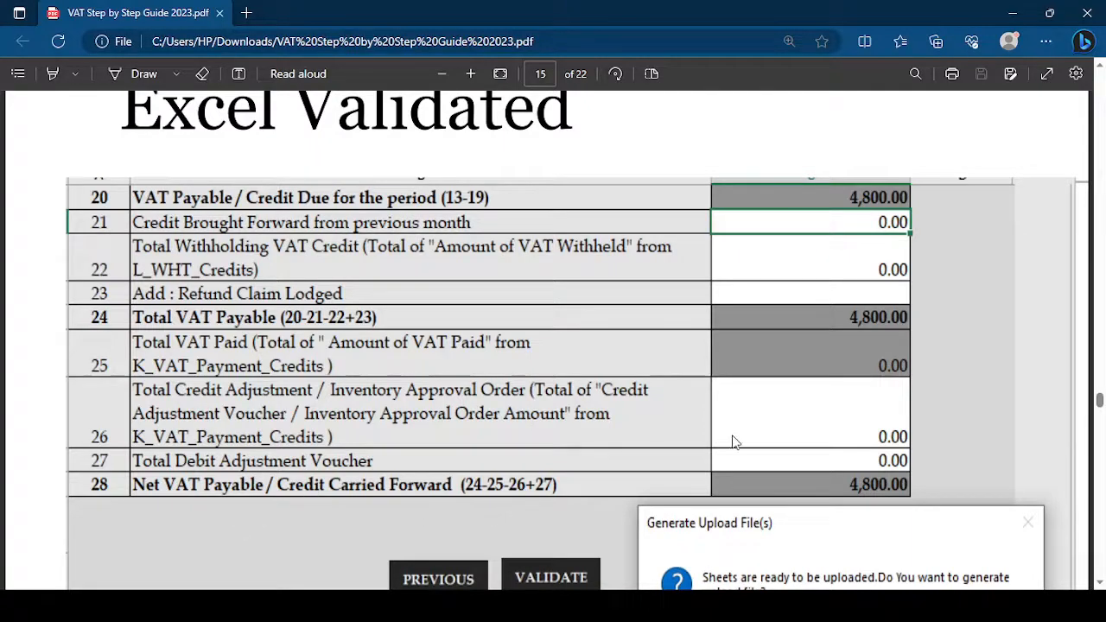
scroll(752, 432, "down", 2)
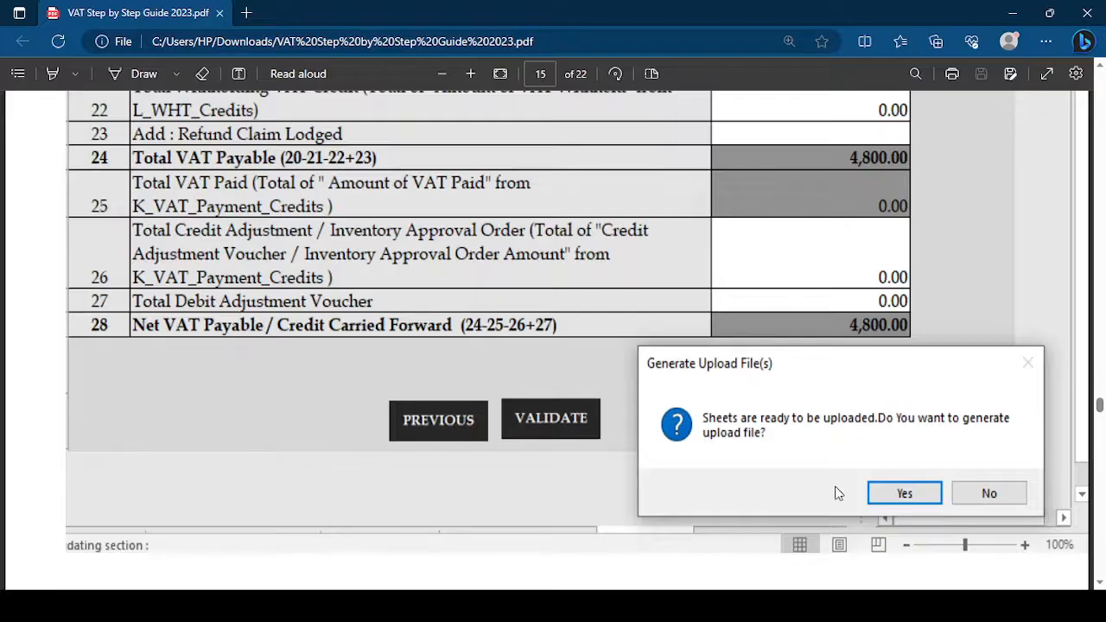
Step: Go back to page 6 of the guide and review the iTax VAT form's steps for uploading and submitting the return
scroll(834, 492, "up", 3)
scroll(834, 492, "up", 20)
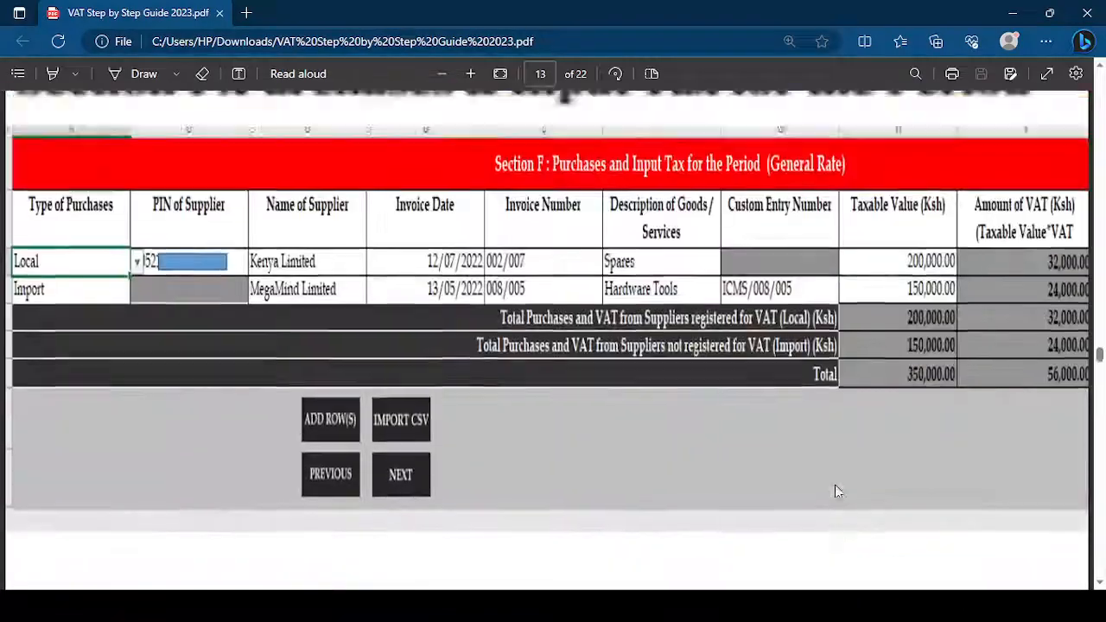
scroll(836, 491, "up", 15)
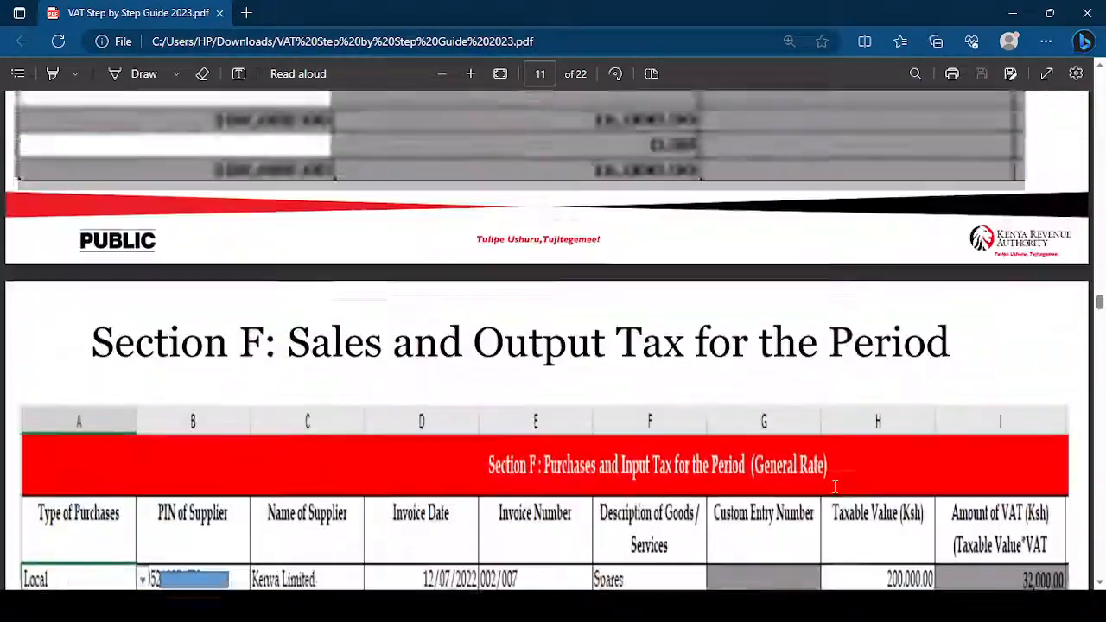
scroll(834, 493, "up", 15)
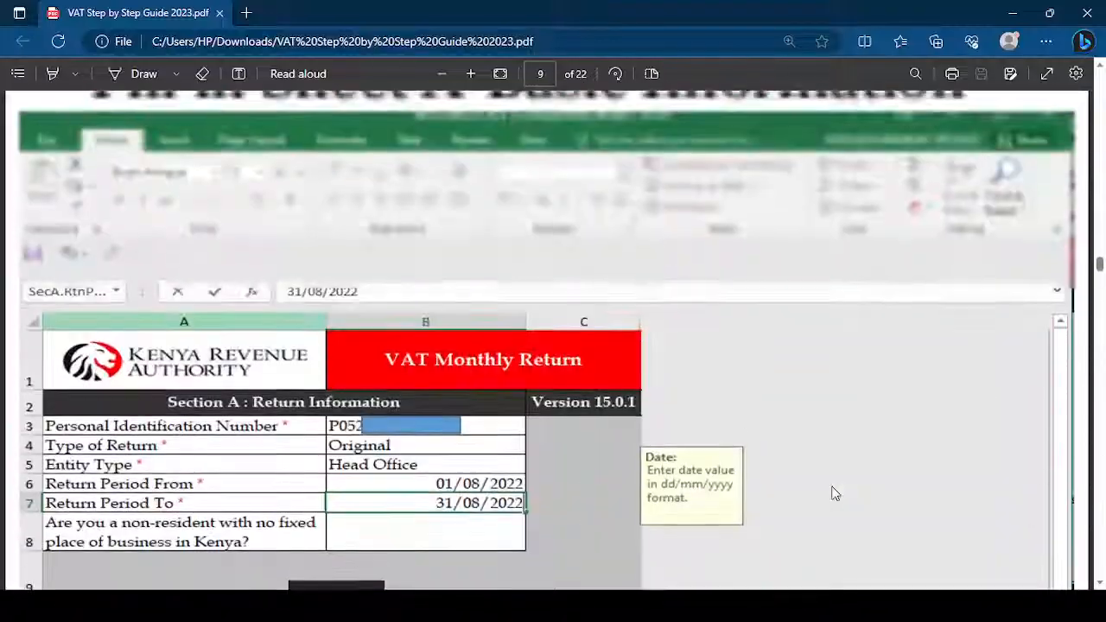
scroll(834, 494, "up", 15)
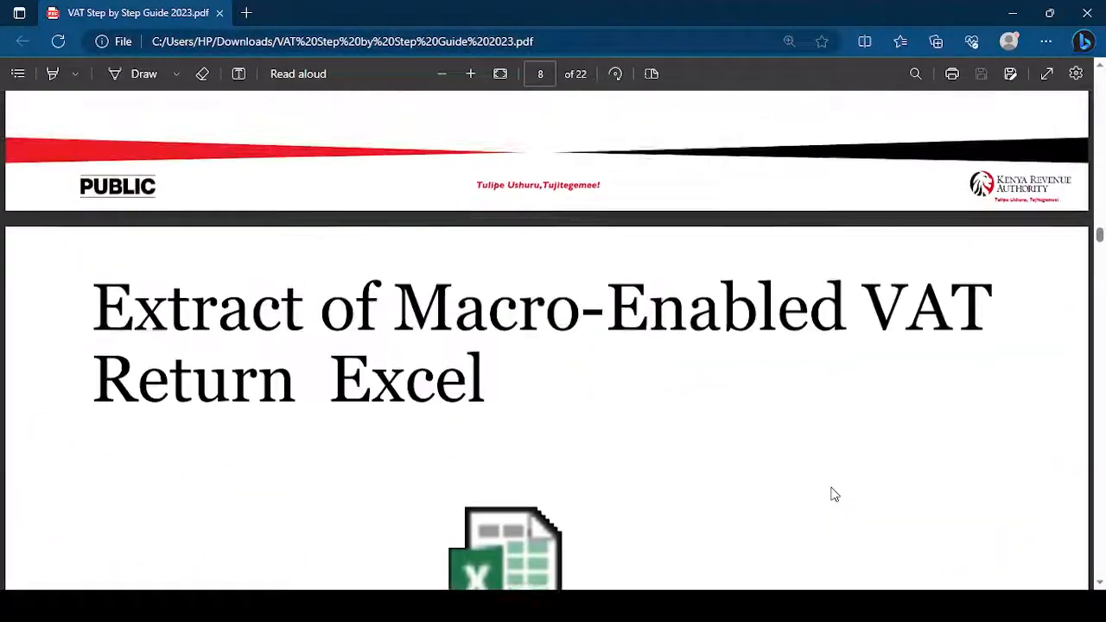
scroll(834, 494, "up", 15)
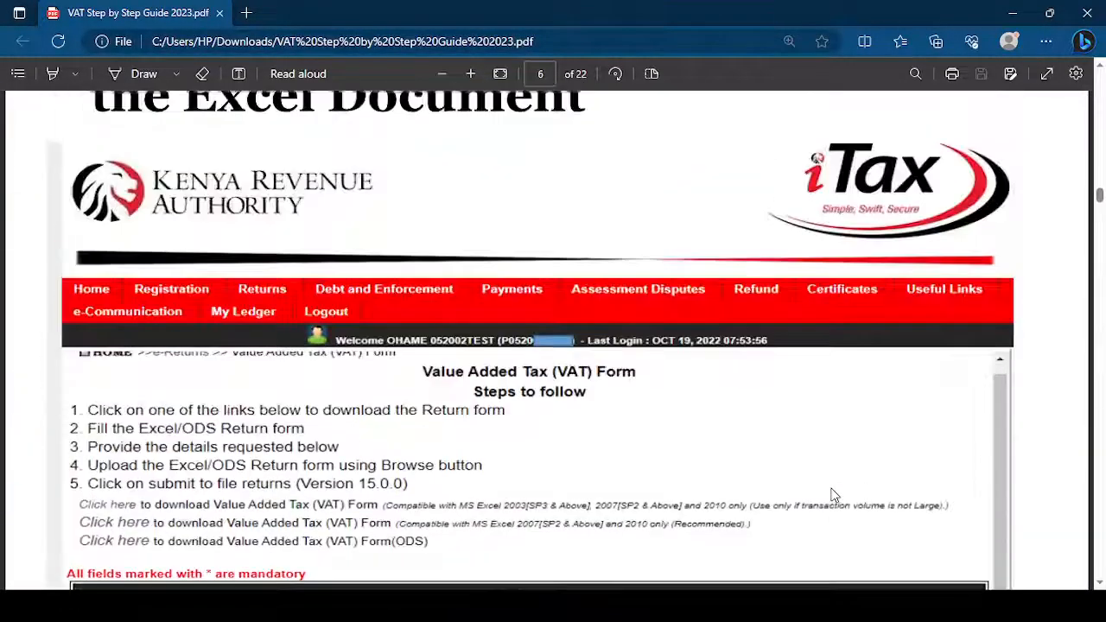
scroll(834, 495, "down", 1)
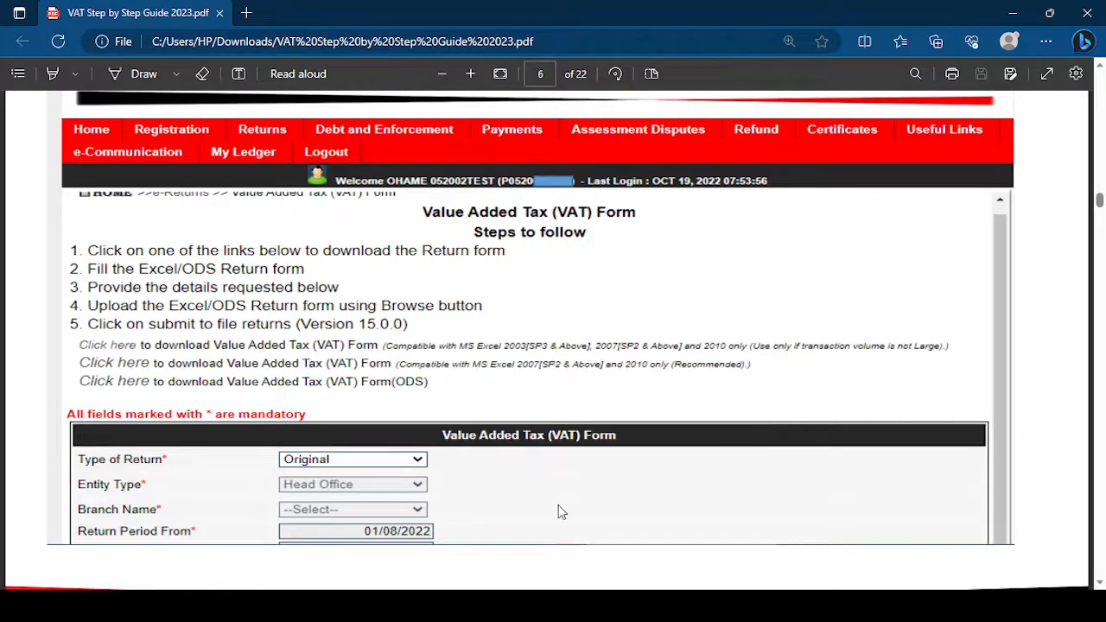
Step: Go to page 16 of the guide and review the e-Return Acknowledgment Receipt's filing details and return summary
scroll(558, 495, "down", 20)
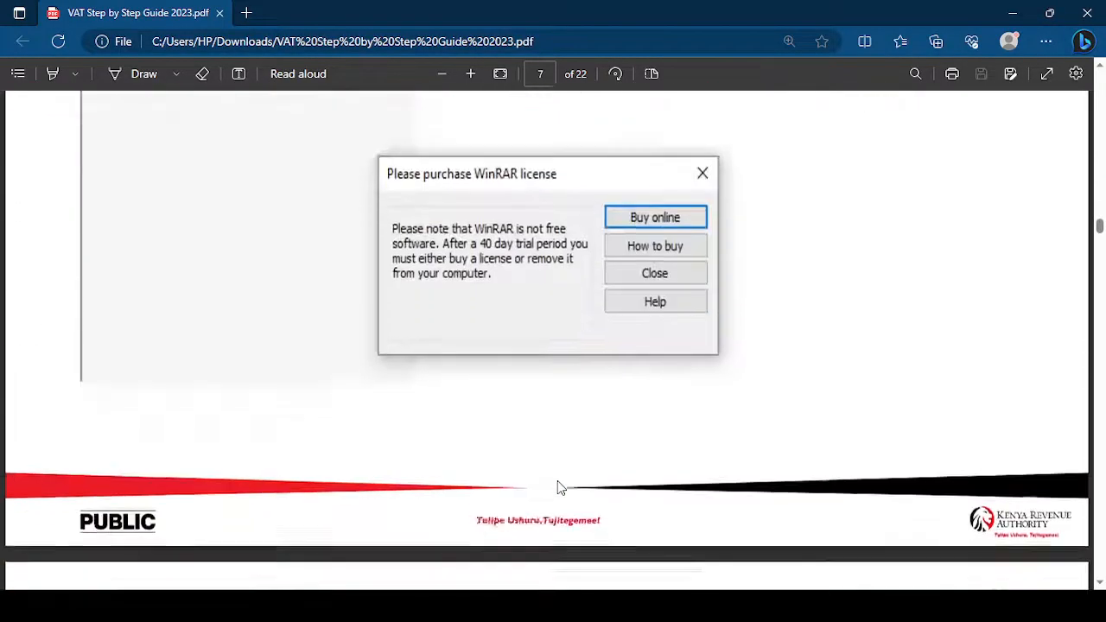
scroll(557, 481, "down", 15)
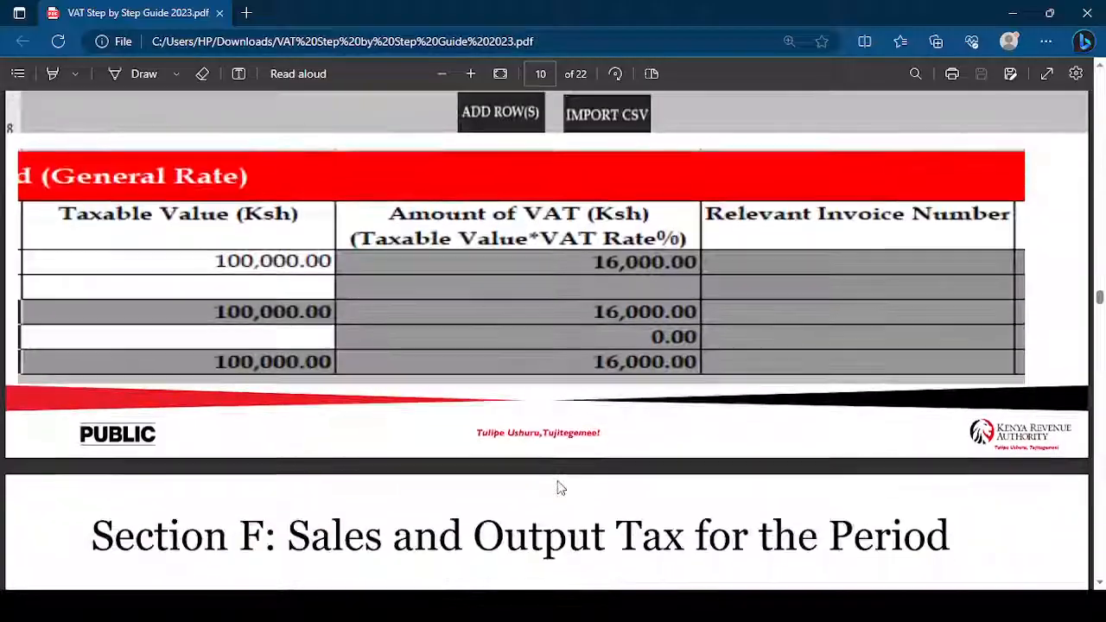
scroll(557, 484, "down", 15)
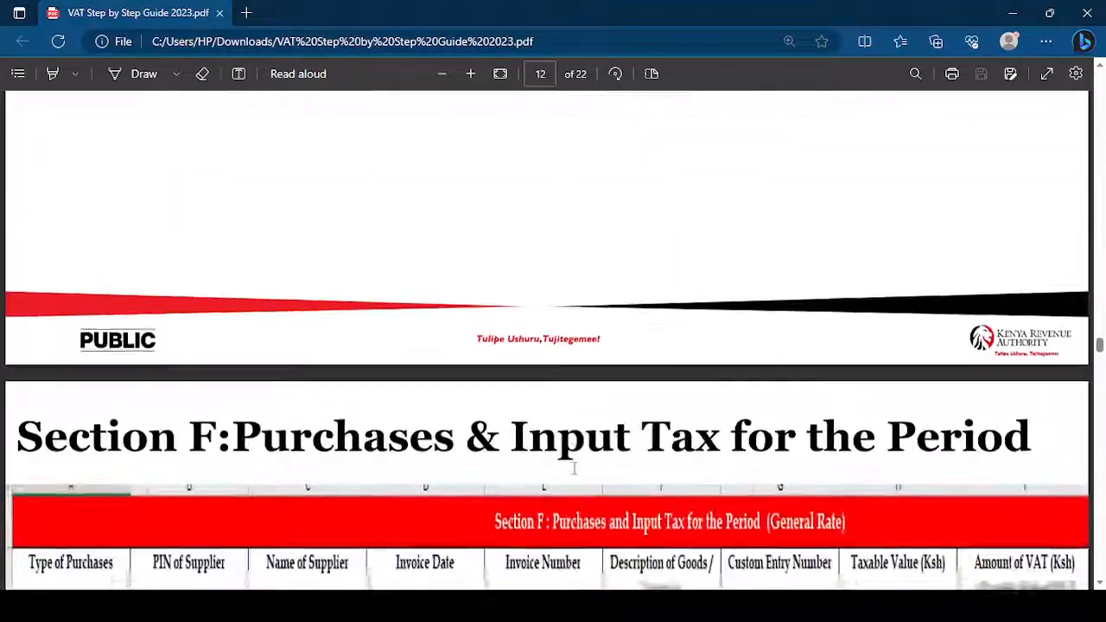
scroll(672, 497, "down", 15)
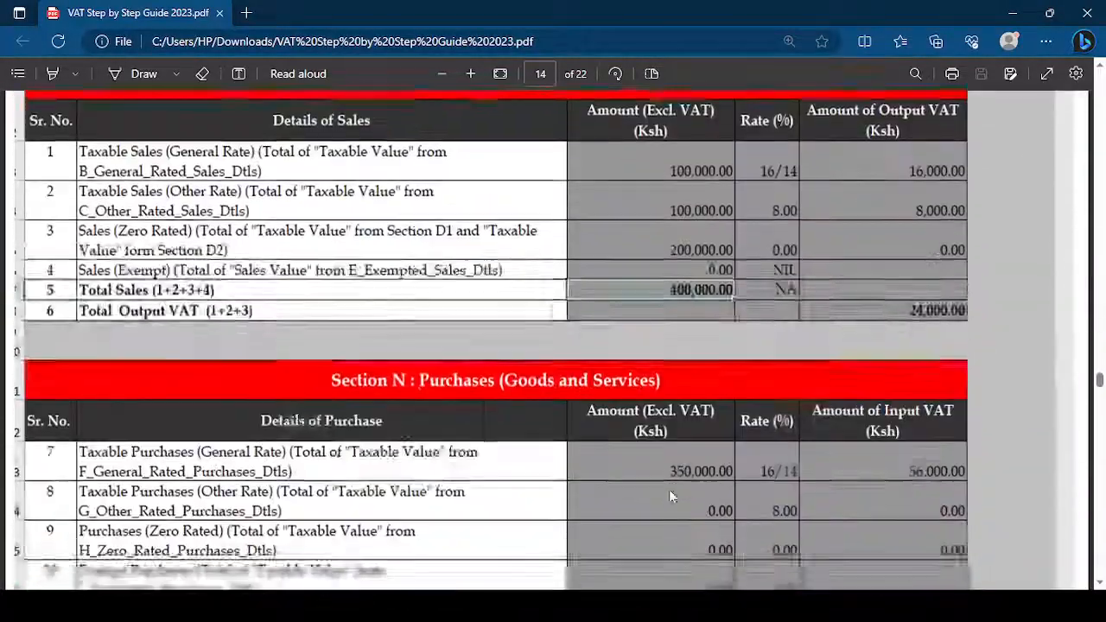
scroll(669, 489, "down", 10)
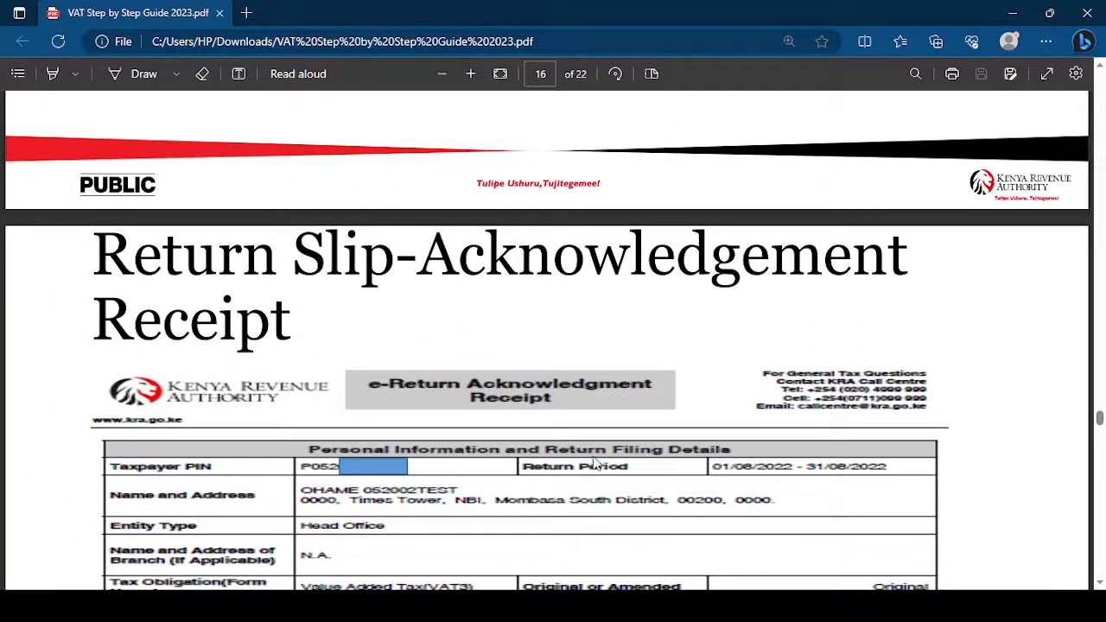
scroll(530, 461, "down", 2)
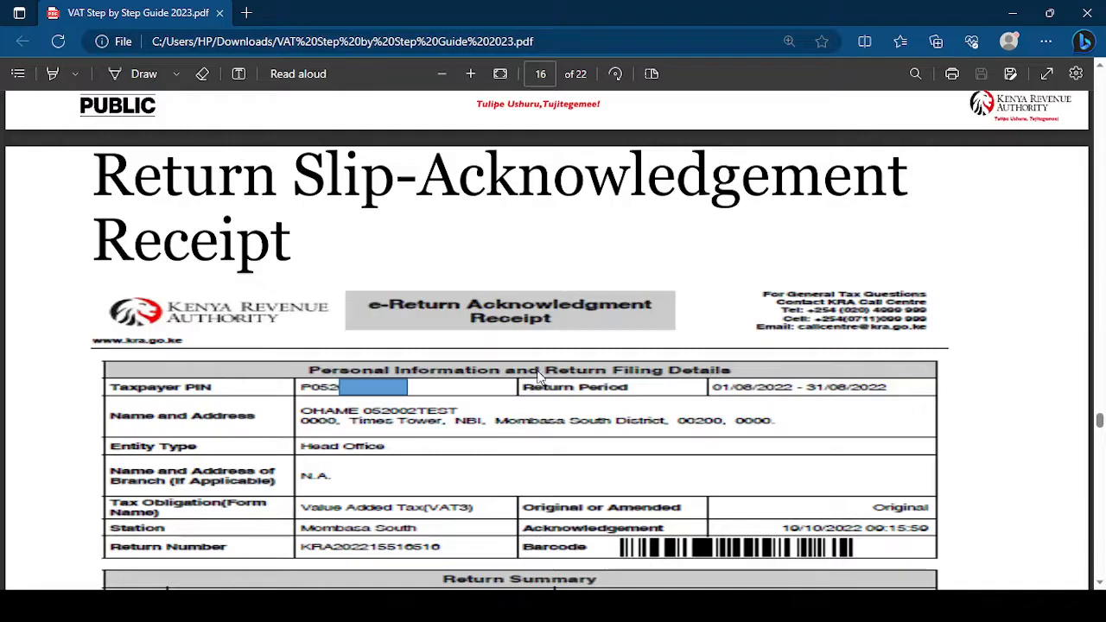
scroll(518, 392, "down", 5)
scroll(520, 398, "up", 3)
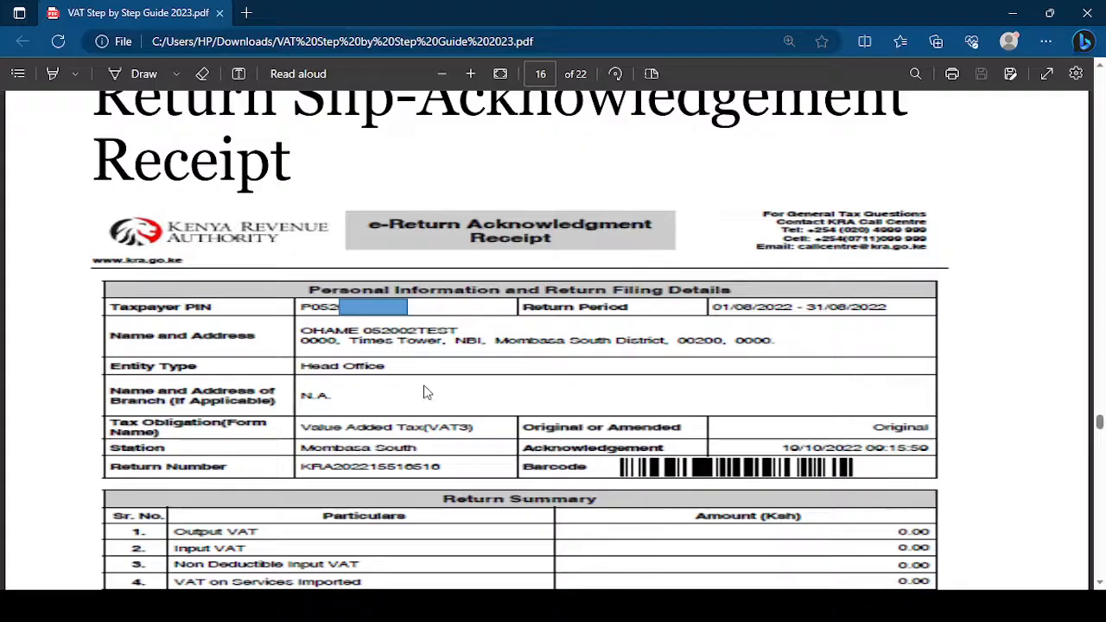
scroll(529, 474, "down", 4)
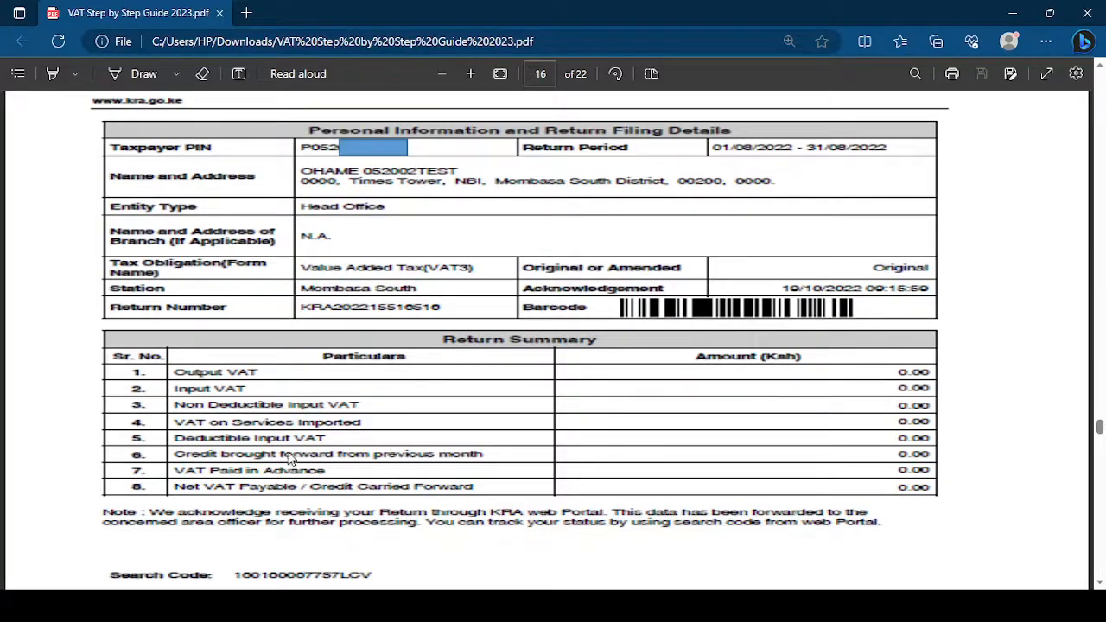
scroll(580, 482, "up", 1)
scroll(616, 417, "down", 3)
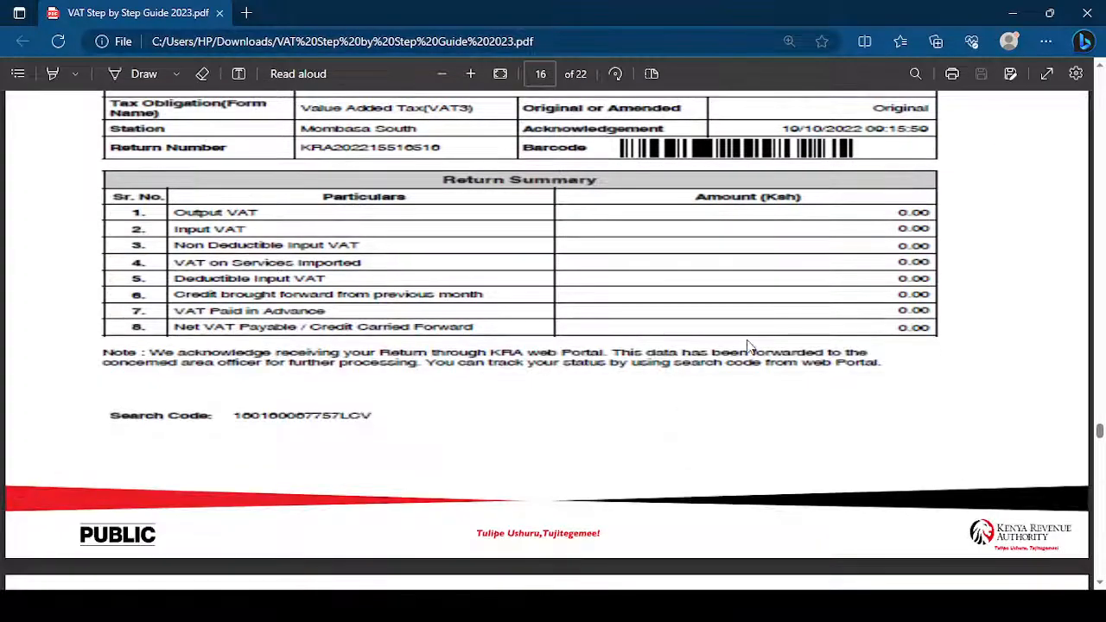
Step: Review the guide's VAT Return Payment Module page, covering the payment information, liability details and selected payment records
scroll(735, 353, "down", 5)
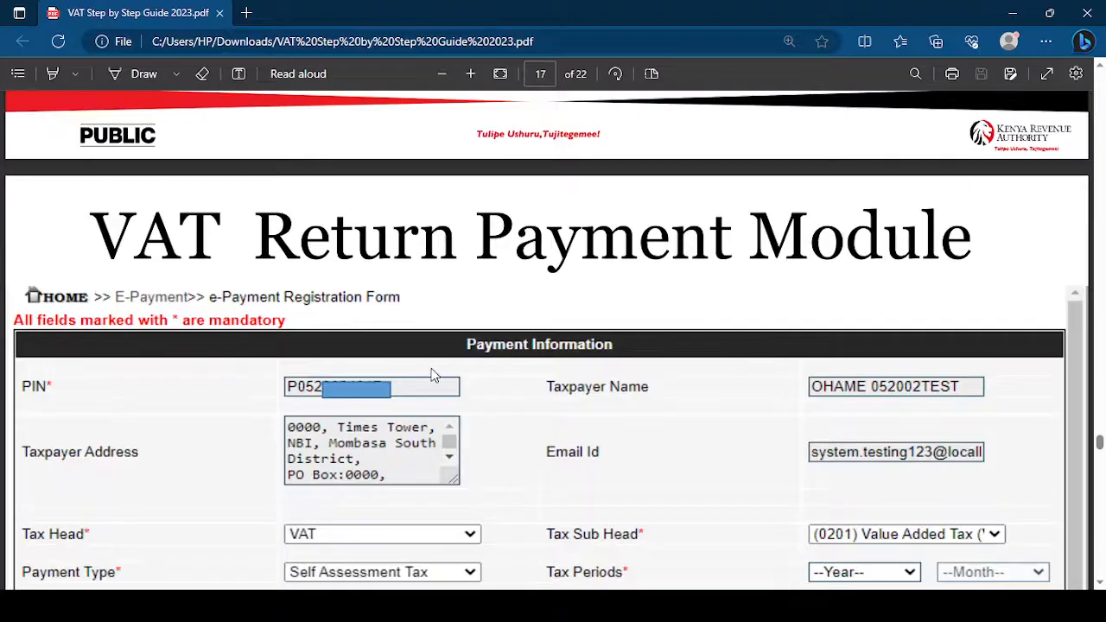
scroll(401, 410, "down", 1)
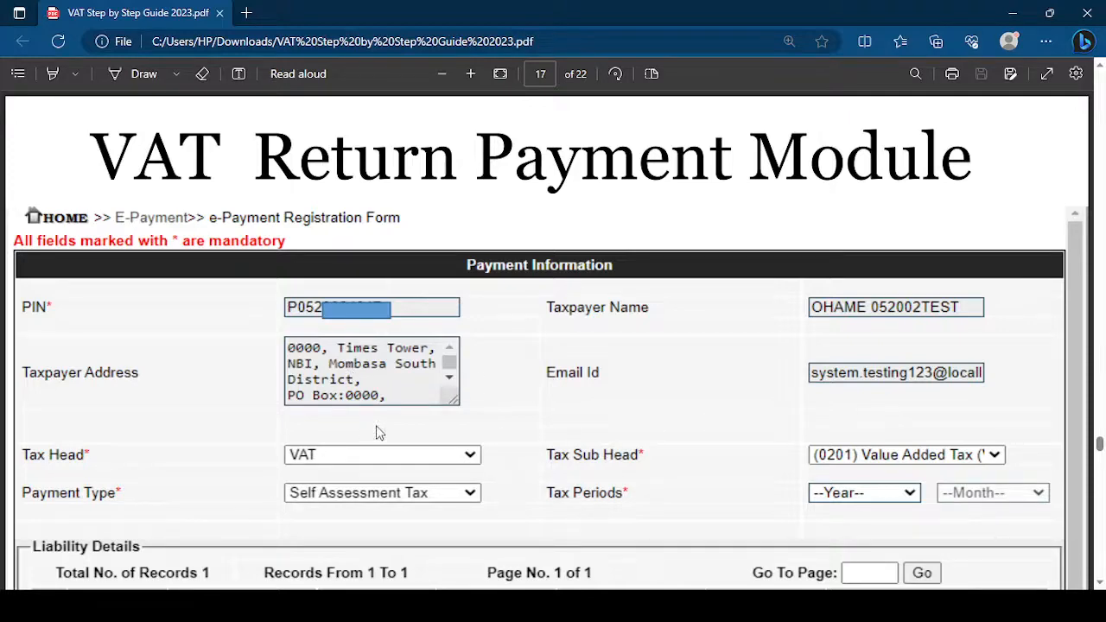
scroll(636, 455, "down", 5)
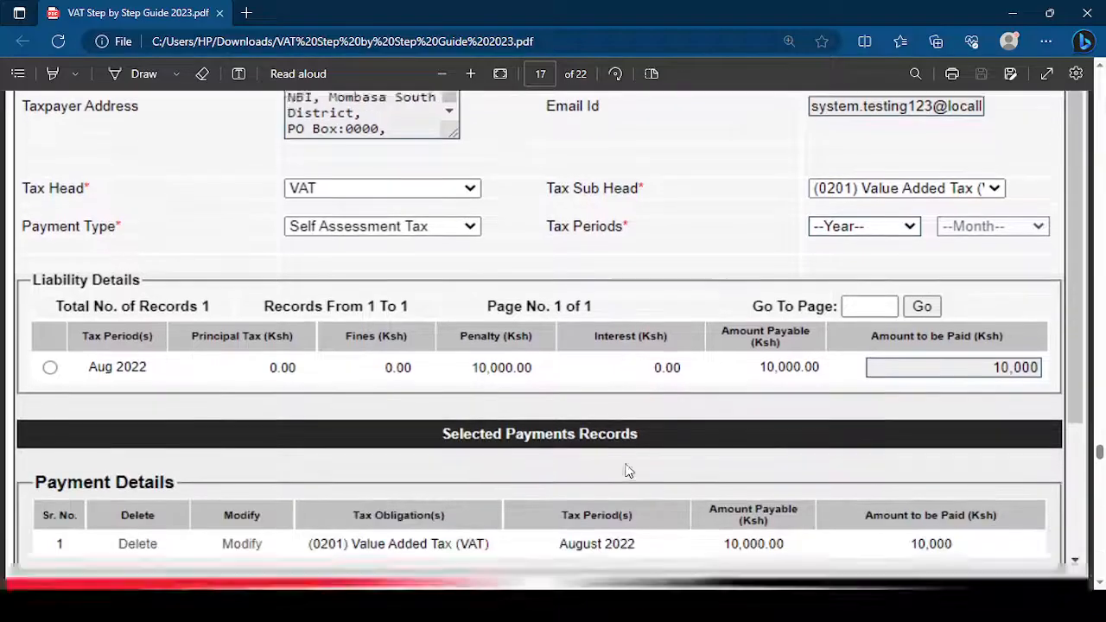
scroll(628, 466, "down", 1)
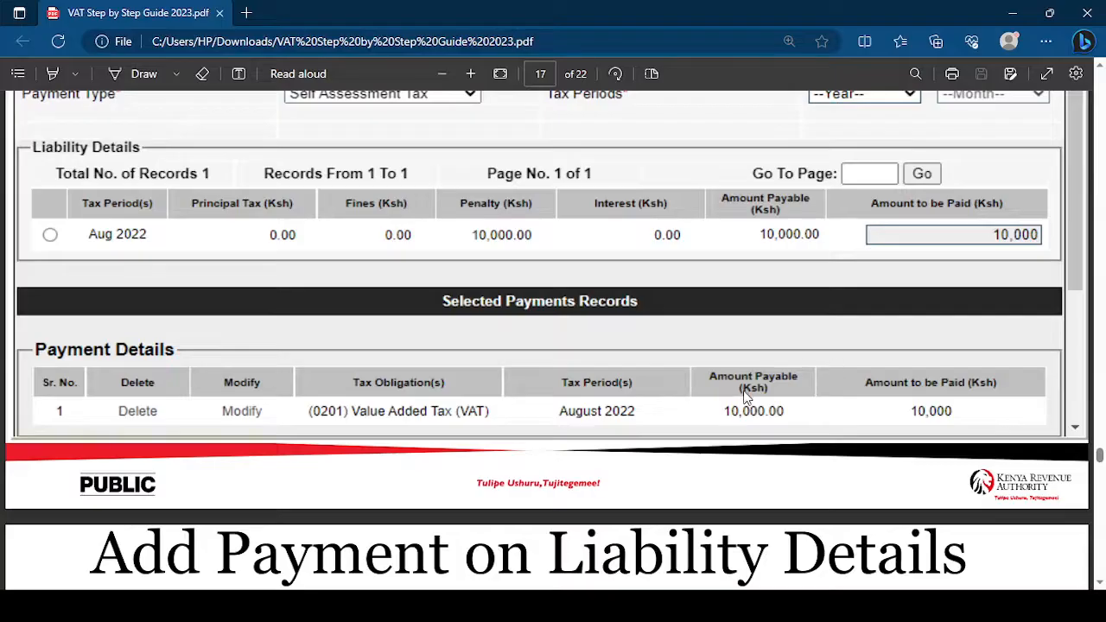
Step: Review the sample payment slip on page 18 of the guide, covering the payment details, cheque and cash sections, M-Payment instructions and partner banks
scroll(764, 448, "down", 3)
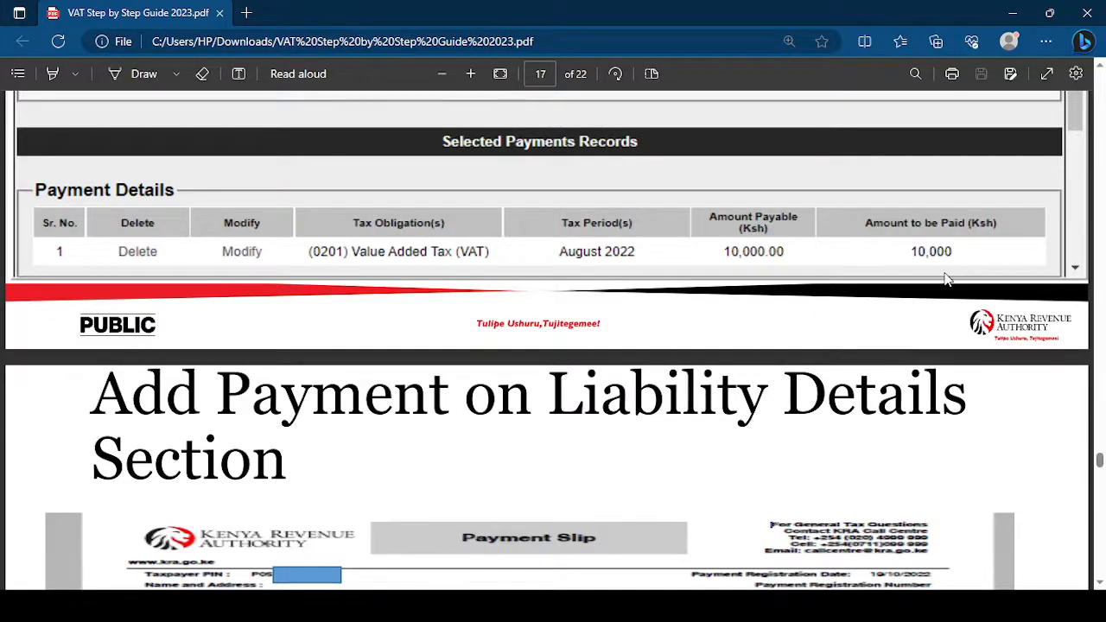
scroll(934, 320, "down", 3)
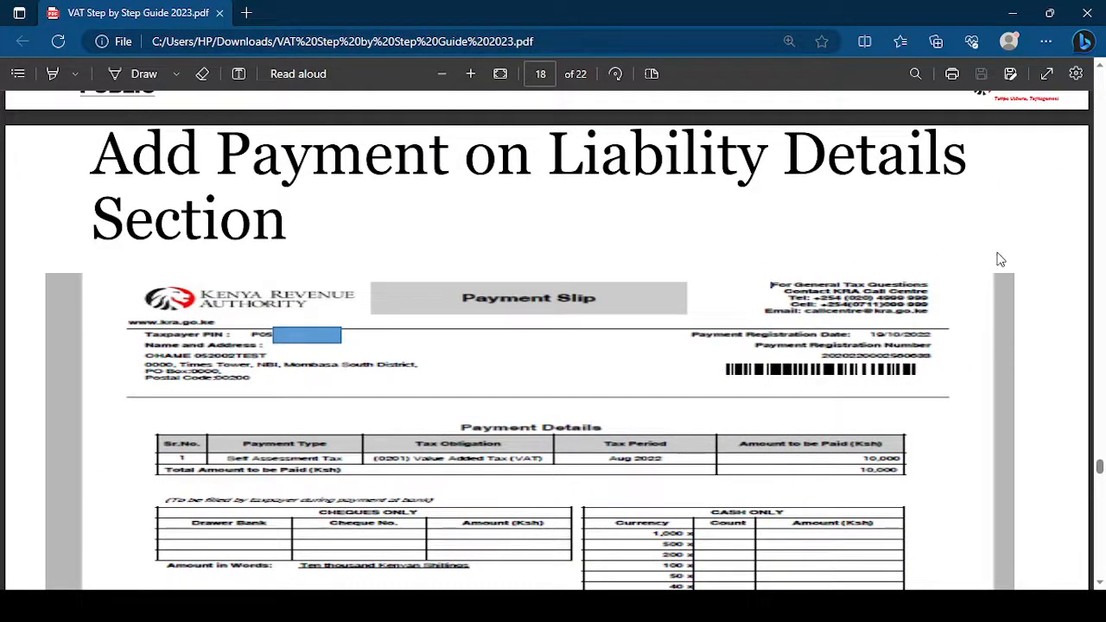
scroll(986, 262, "down", 2)
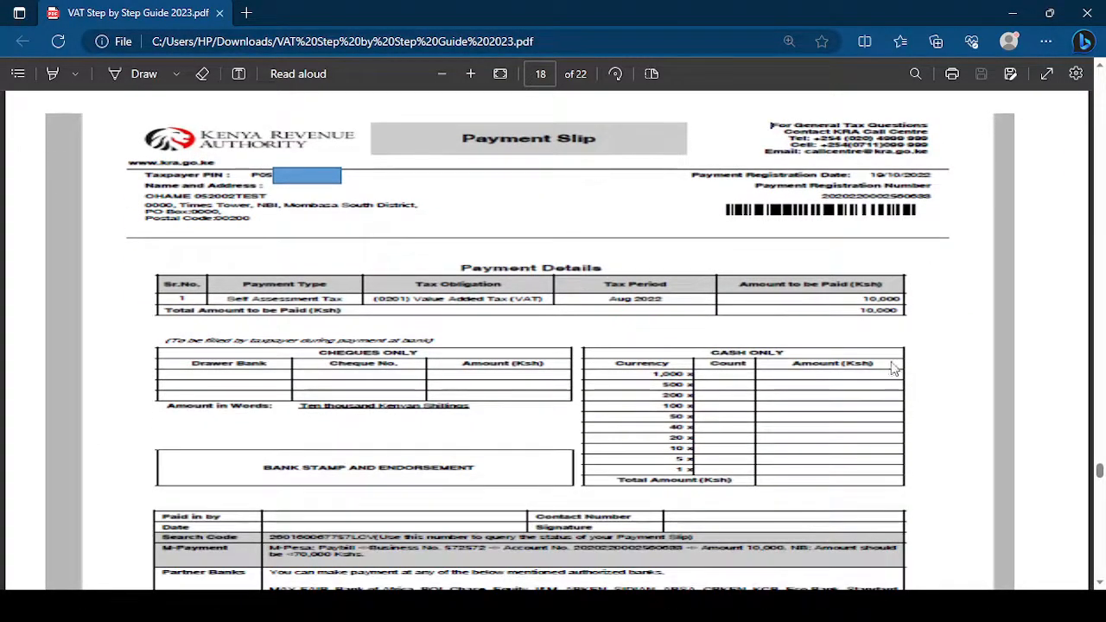
scroll(714, 353, "down", 2)
scroll(708, 351, "up", 2)
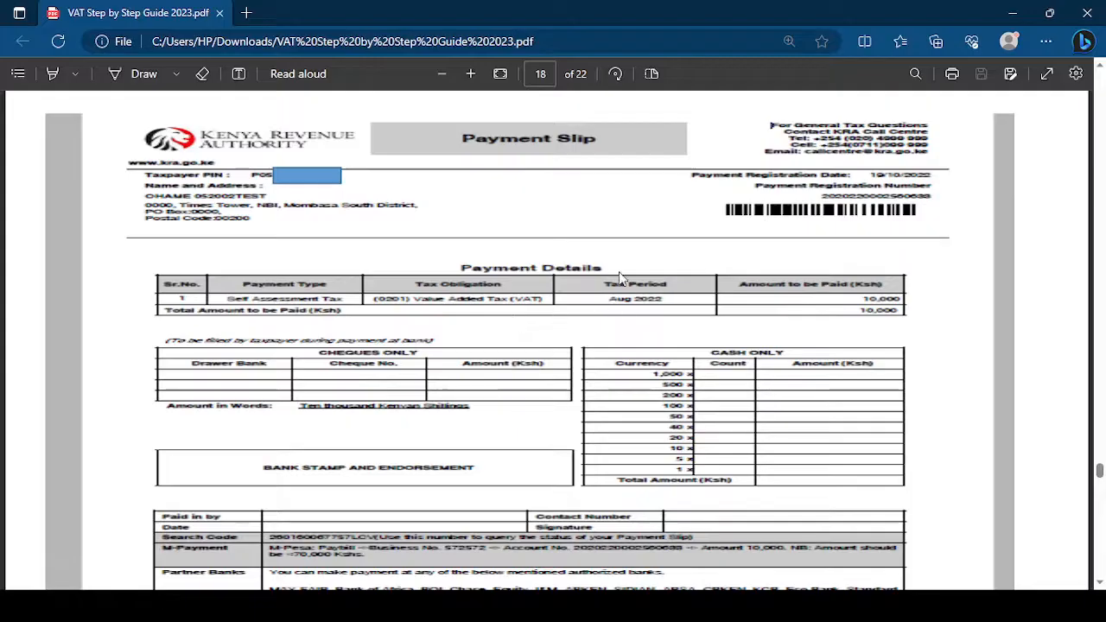
scroll(590, 338, "down", 2)
scroll(439, 518, "down", 1)
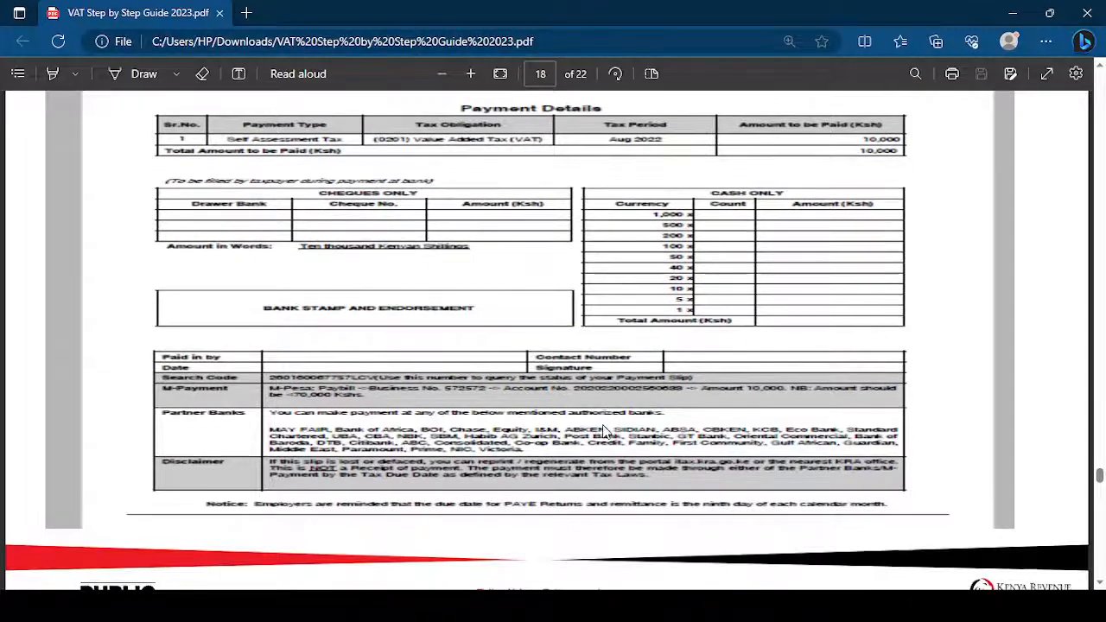
scroll(605, 430, "down", 3)
scroll(605, 433, "up", 5)
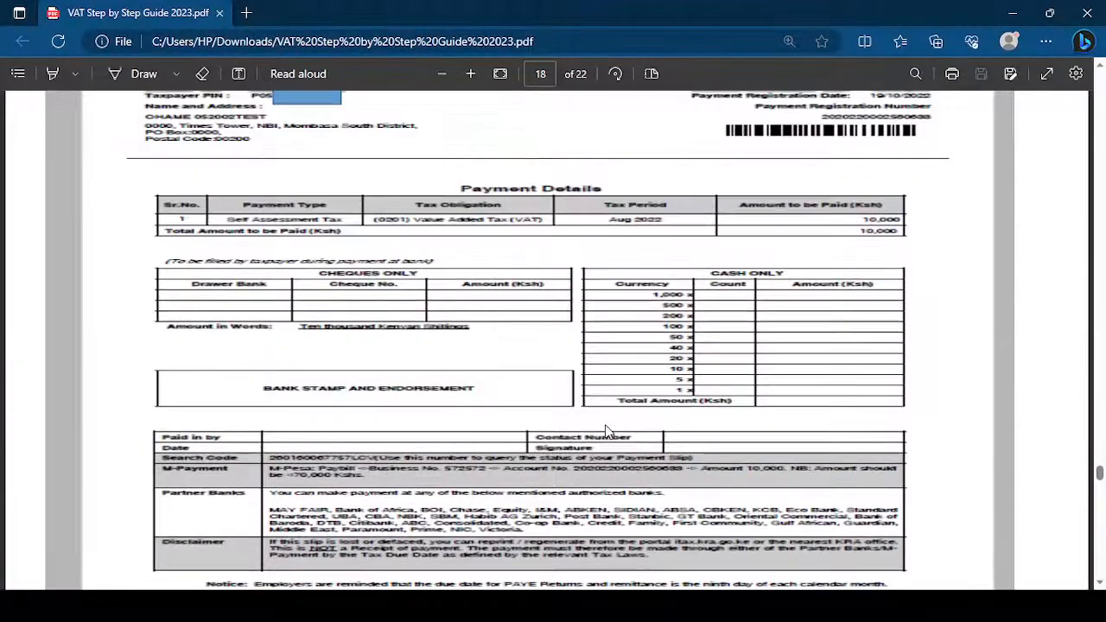
scroll(608, 432, "down", 1)
scroll(608, 432, "down", 2)
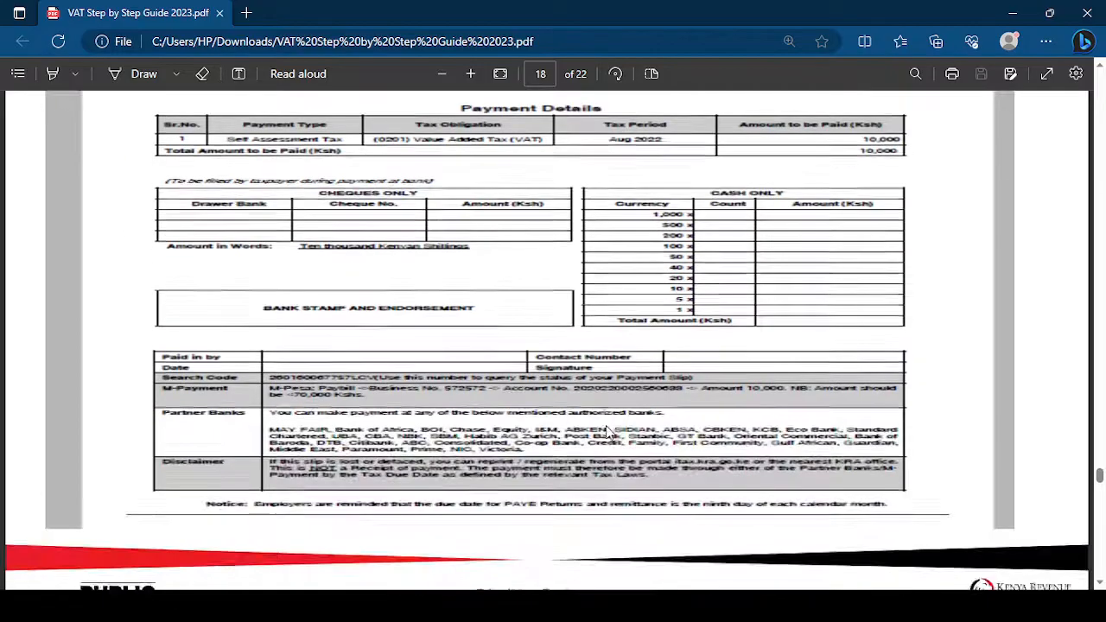
Step: Examine the guide's Payment Slip Generated From iTax page, from the registration details through the cheque and cash tables
scroll(629, 418, "down", 6)
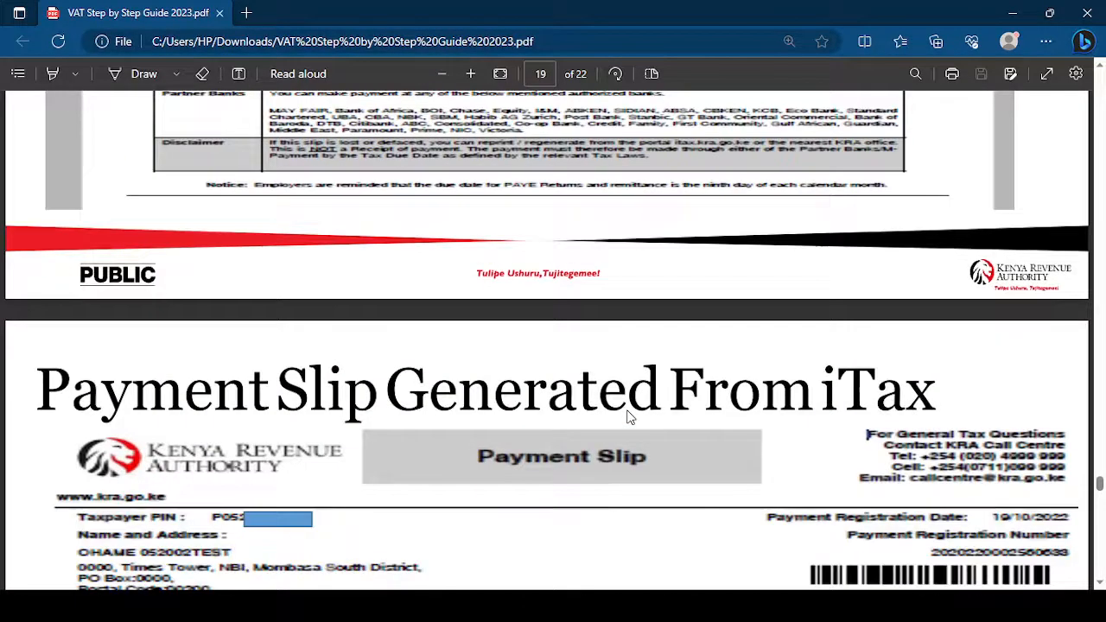
scroll(629, 418, "down", 3)
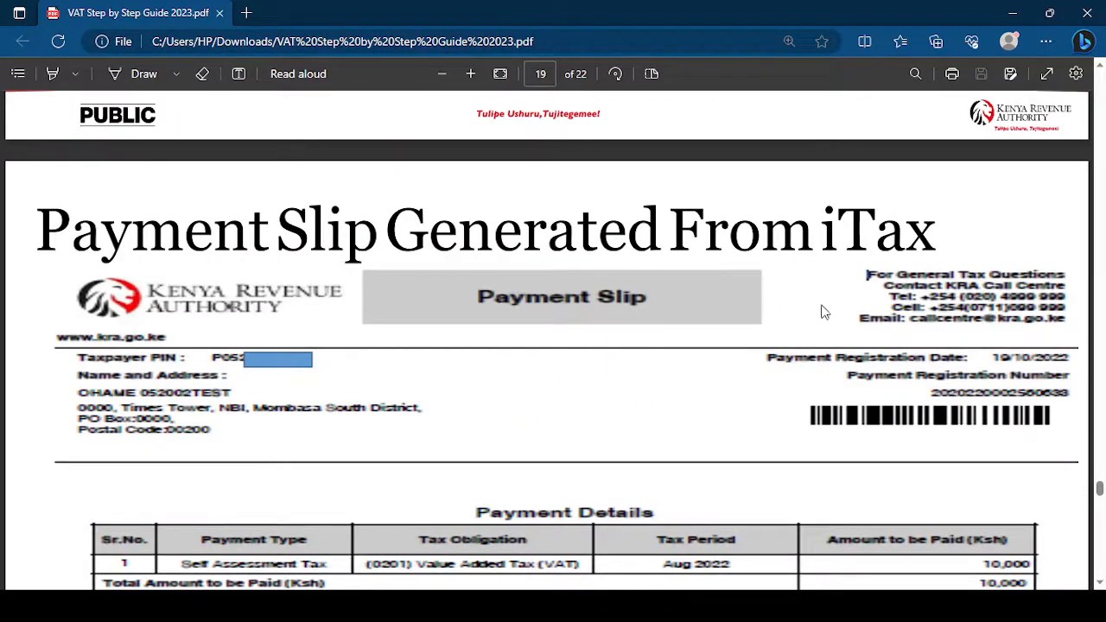
scroll(824, 311, "down", 6)
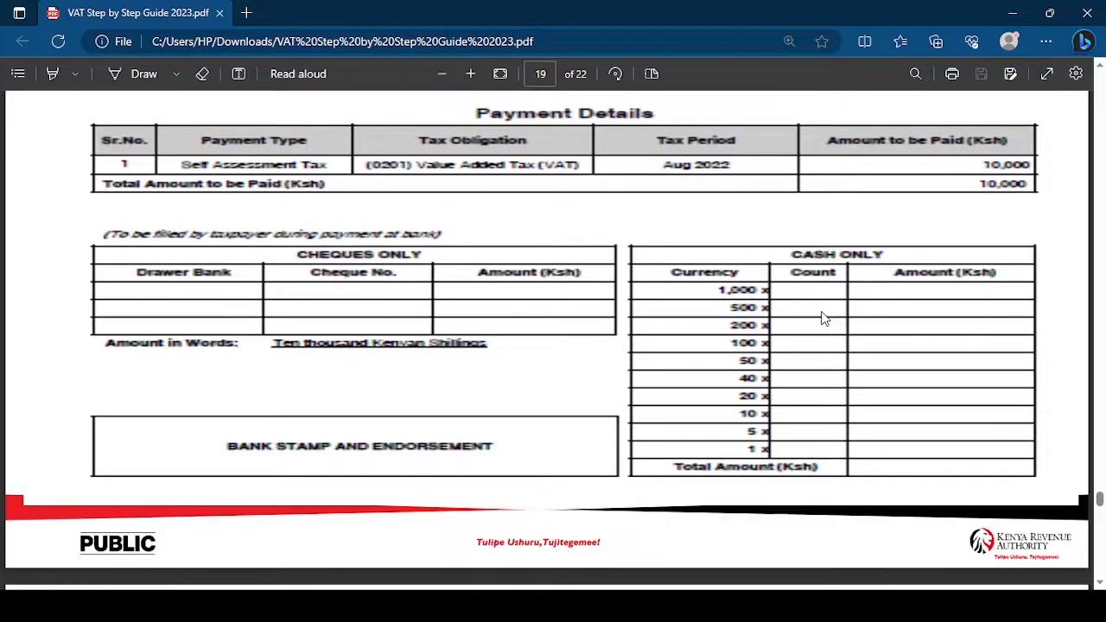
scroll(842, 329, "down", 4)
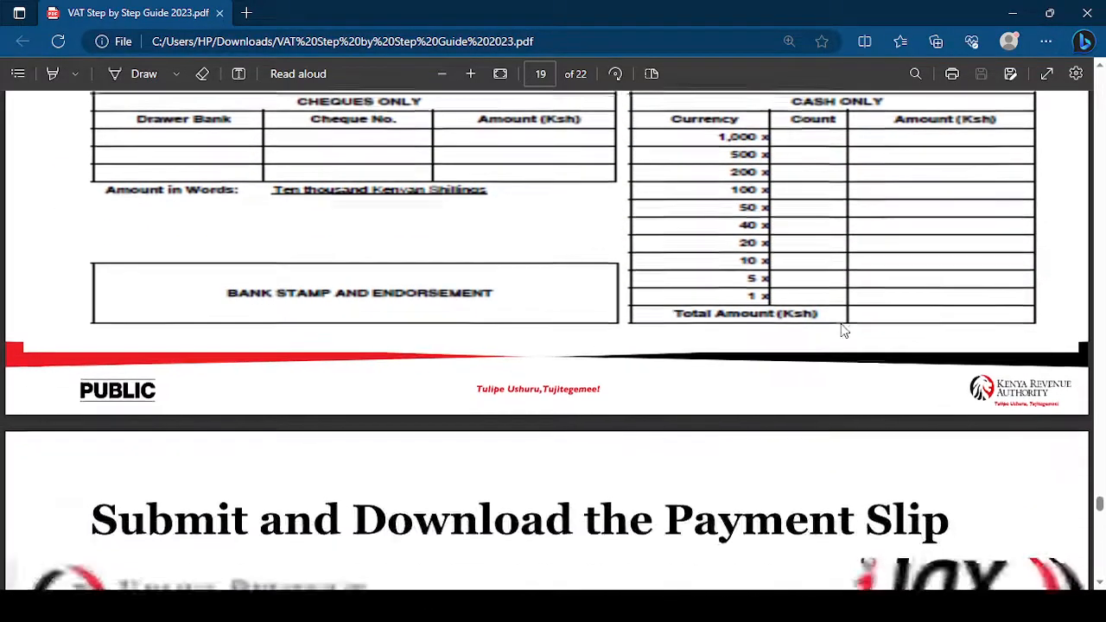
Step: Review the guide's Submit and Download the Payment Slip page, covering the payment registration details, slip download link and online payment option
scroll(843, 330, "down", 2)
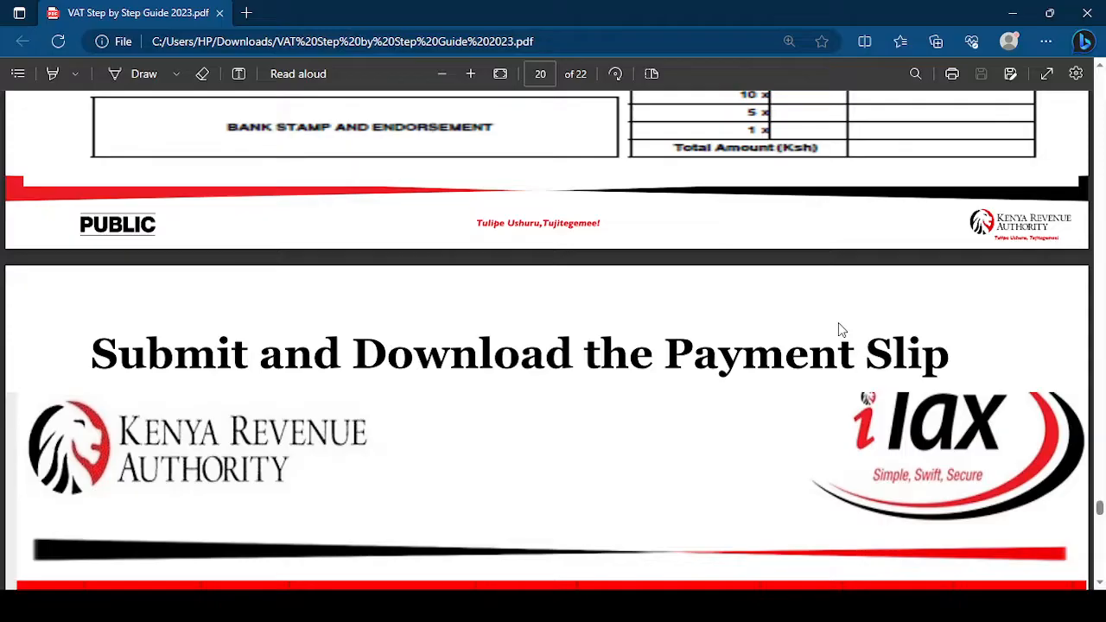
scroll(838, 329, "down", 7)
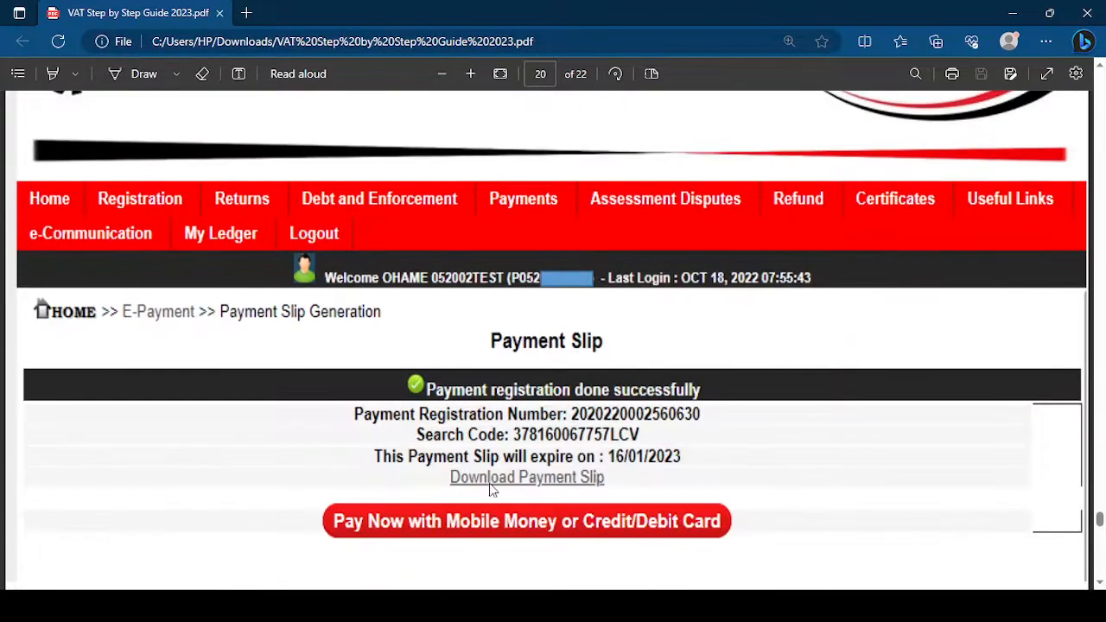
scroll(546, 467, "down", 2)
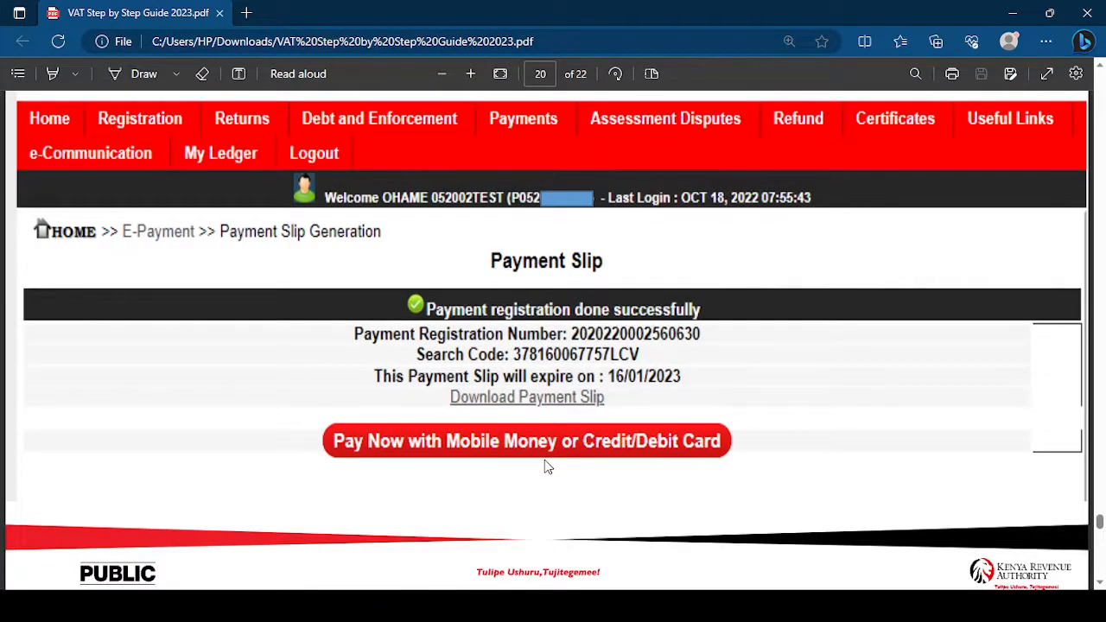